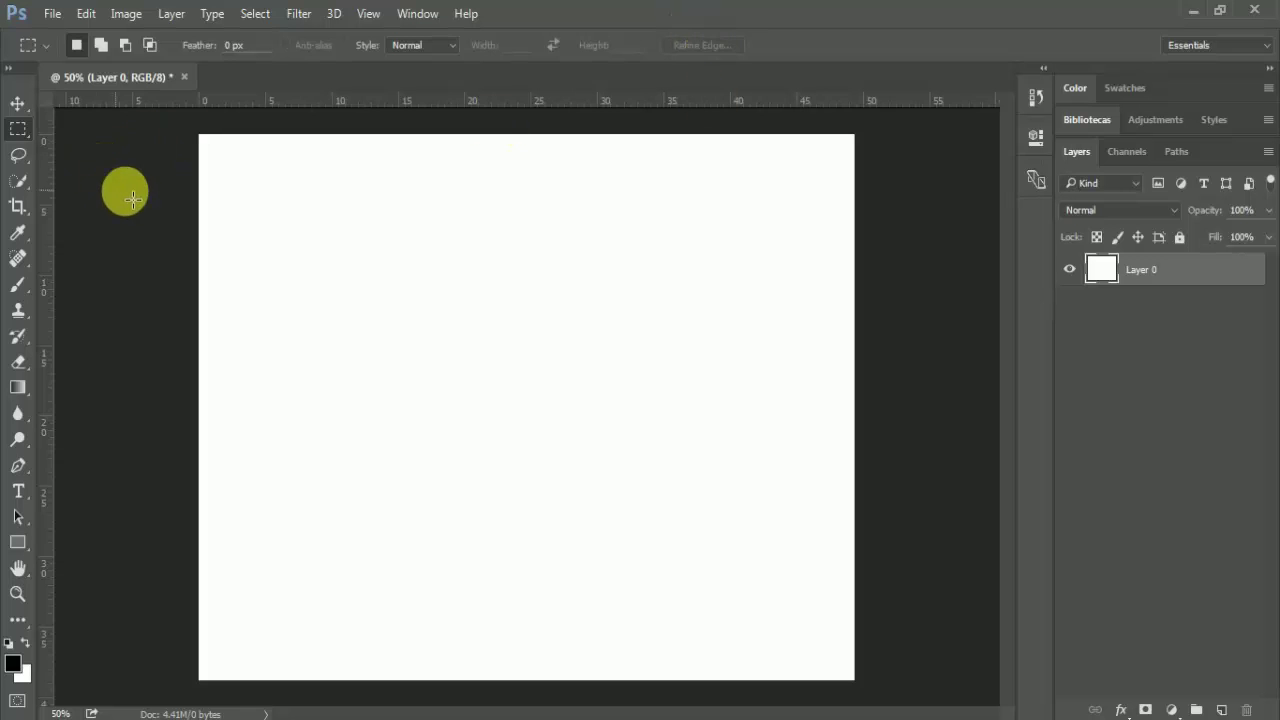
Step: Create a gradient from teal #5ca4b6 to light blue #9ad5e8 in the Gradient Editor
{"action": "left_click", "coordinate": [20, 388]}
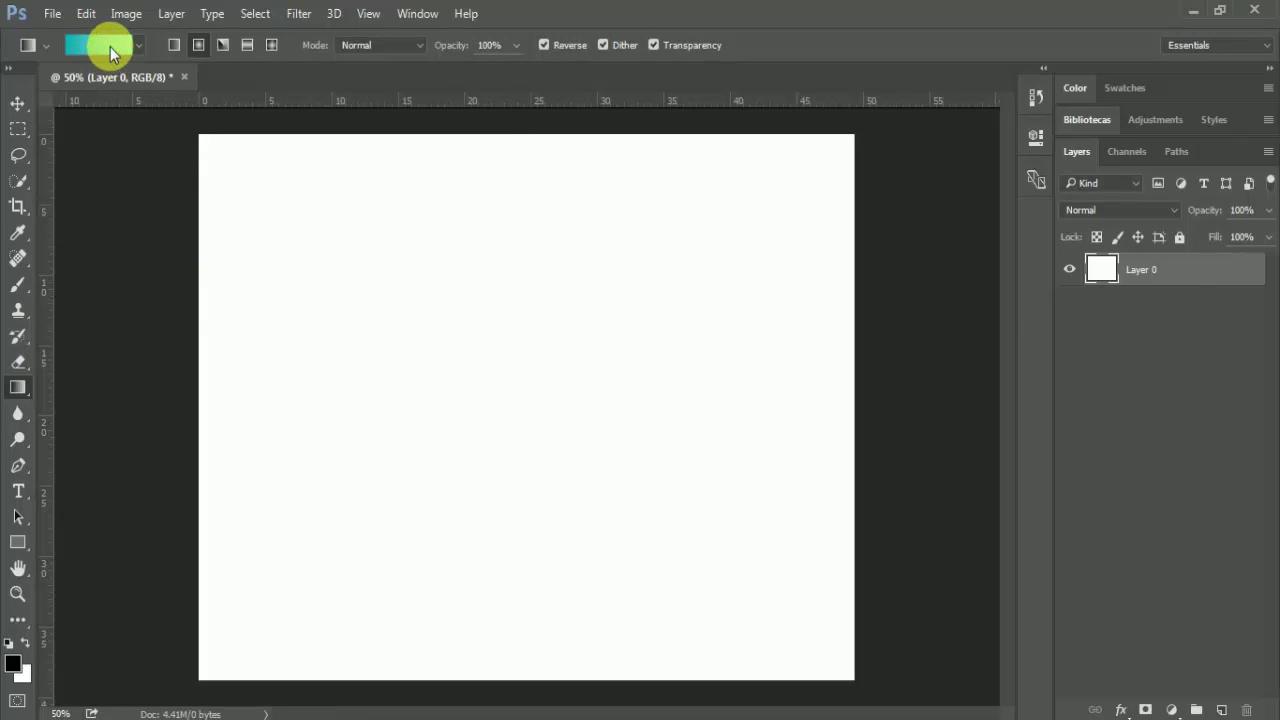
{"action": "left_click", "coordinate": [108, 45]}
{"action": "left_click_drag", "start_coordinate": [981, 238], "coordinate": [615, 181]}
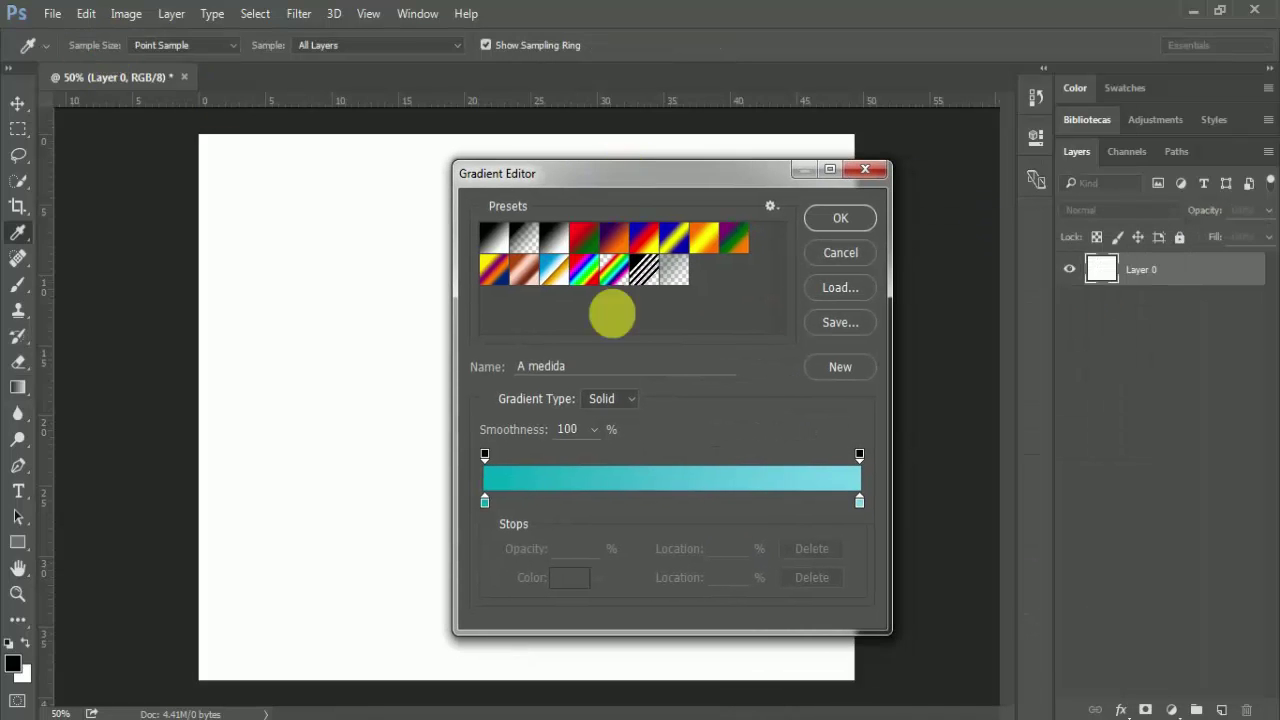
{"action": "left_click", "coordinate": [485, 503]}
{"action": "double_click", "coordinate": [485, 503]}
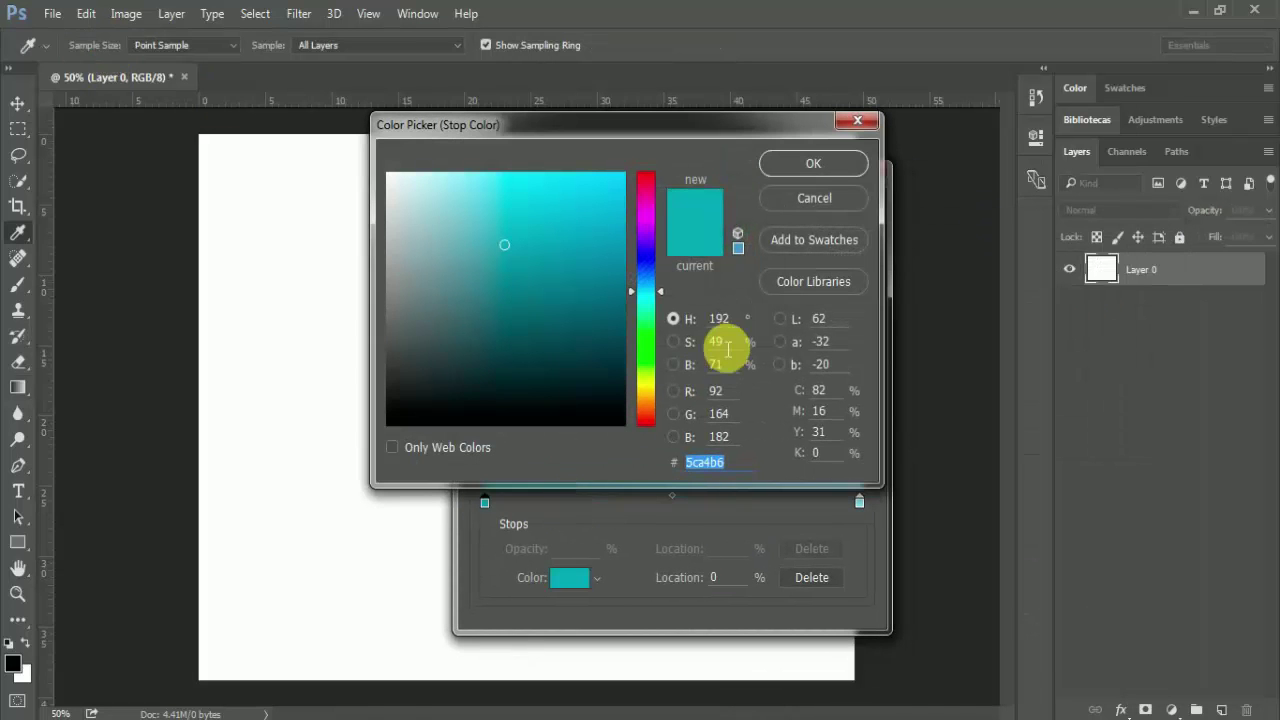
{"action": "double_click", "coordinate": [712, 464]}
{"action": "left_click", "coordinate": [786, 172]}
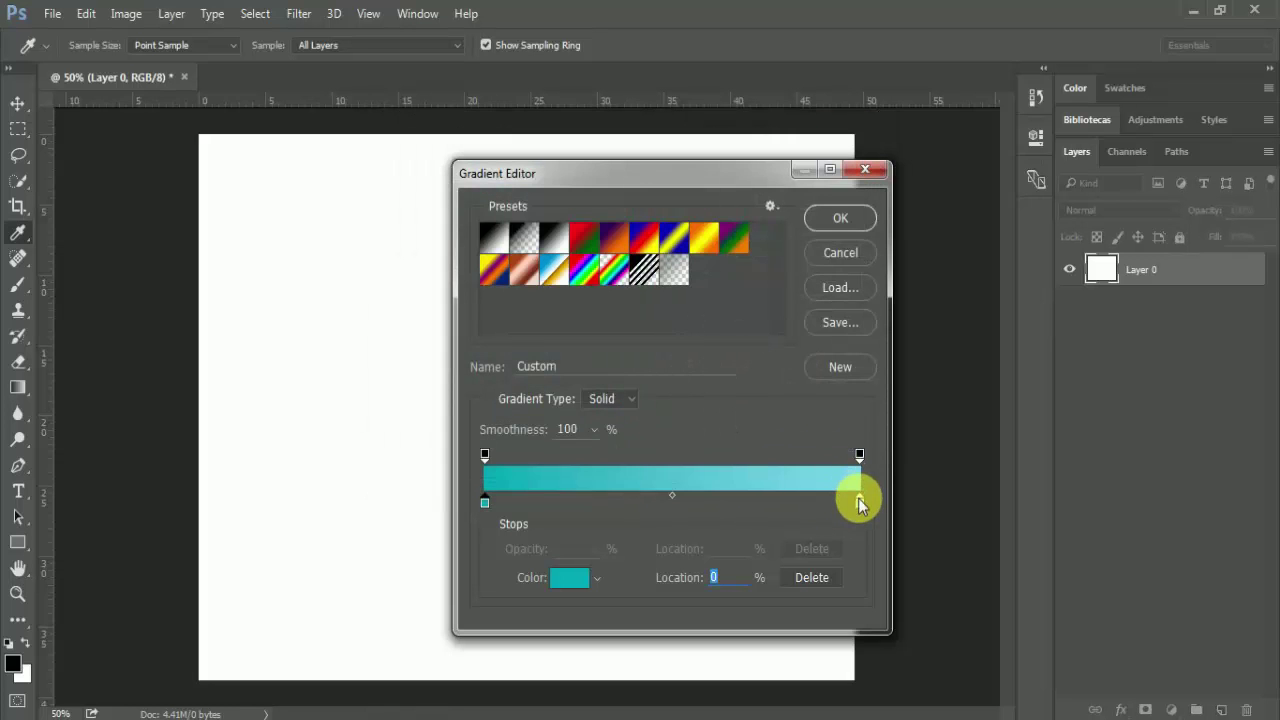
{"action": "double_click", "coordinate": [859, 503]}
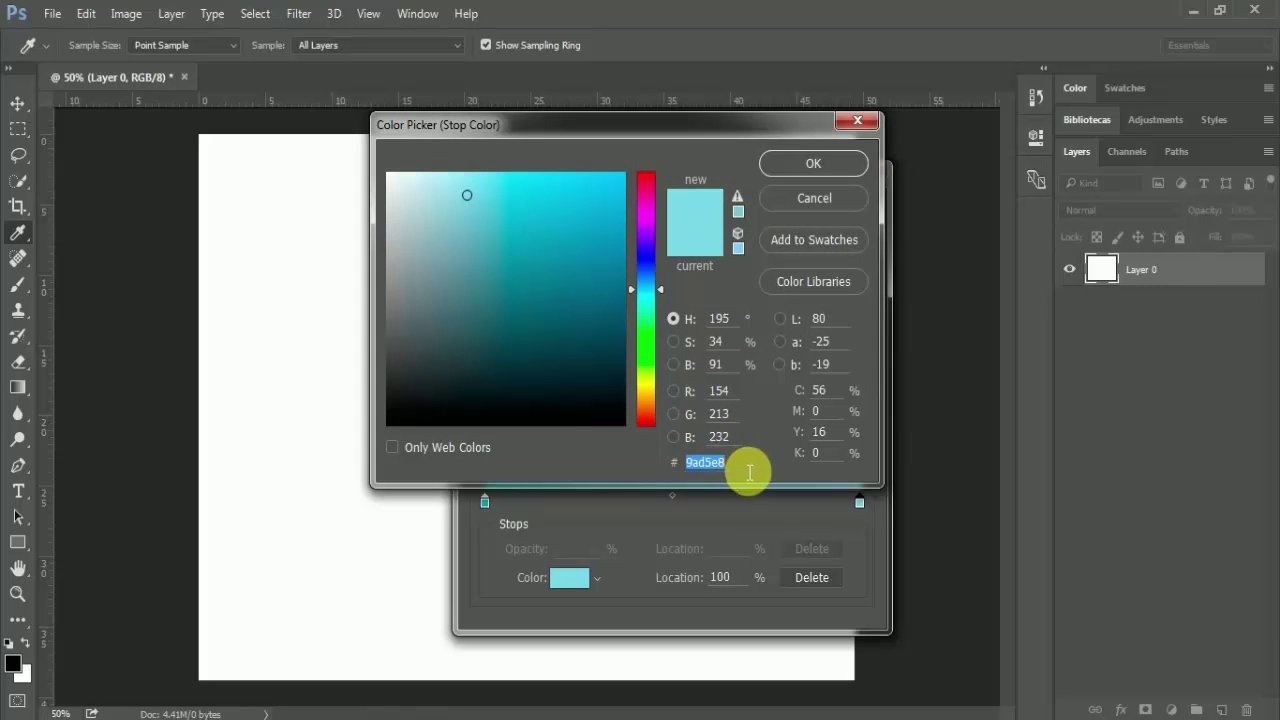
{"action": "double_click", "coordinate": [712, 463]}
{"action": "left_click", "coordinate": [750, 465]}
{"action": "left_click", "coordinate": [826, 160]}
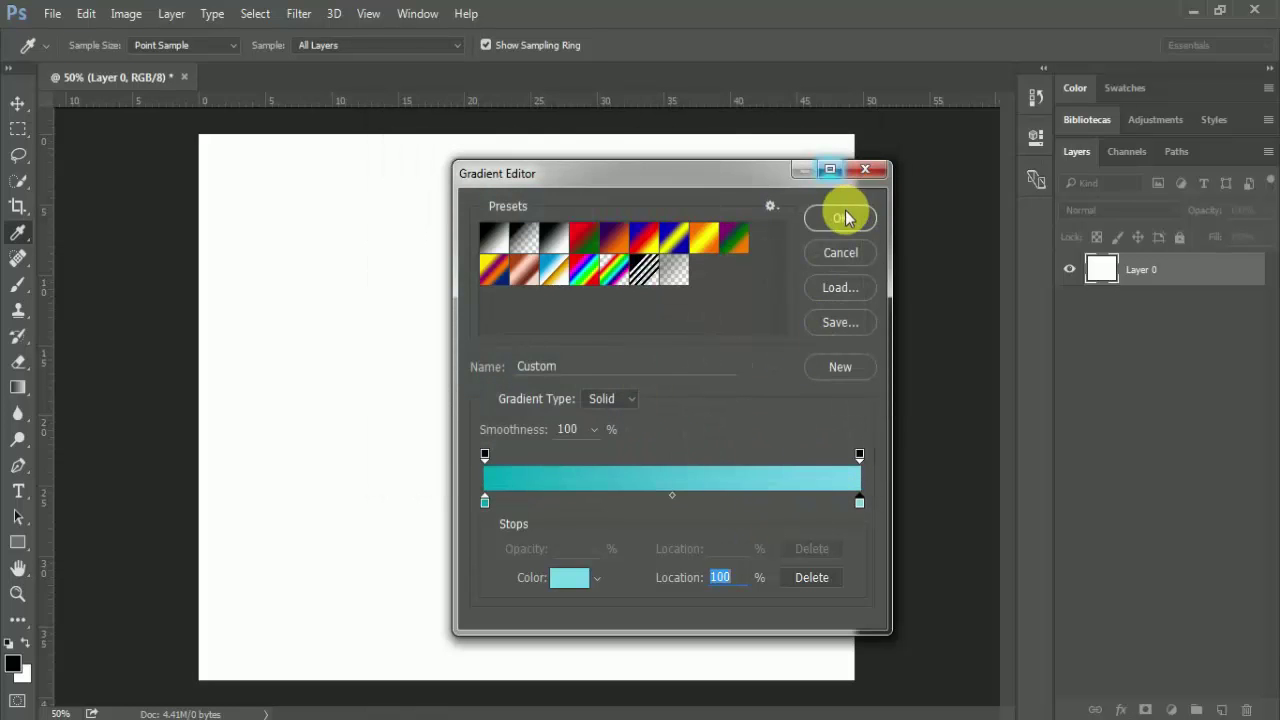
{"action": "left_click", "coordinate": [840, 212]}
Step: Add crossing centre guides and fill the canvas with a radial gradient, light centre to teal edges
{"action": "left_click_drag", "start_coordinate": [570, 102], "coordinate": [615, 411]}
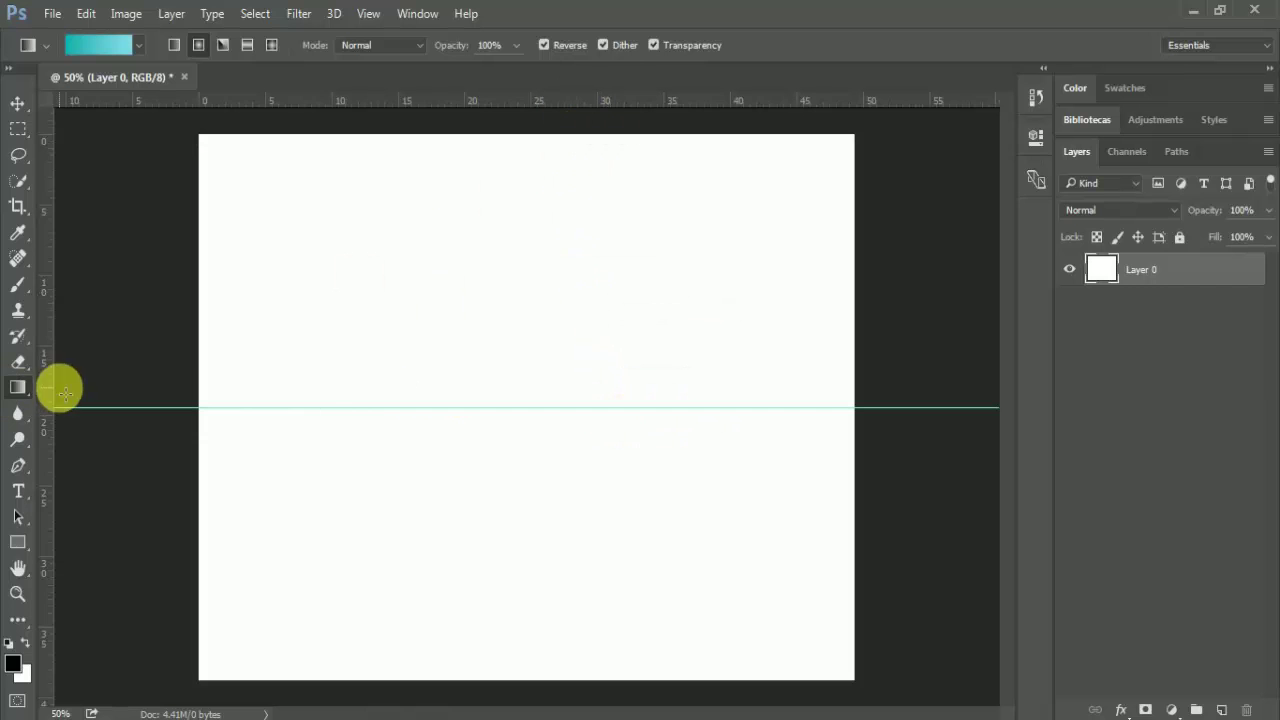
{"action": "left_click_drag", "start_coordinate": [55, 387], "coordinate": [538, 408]}
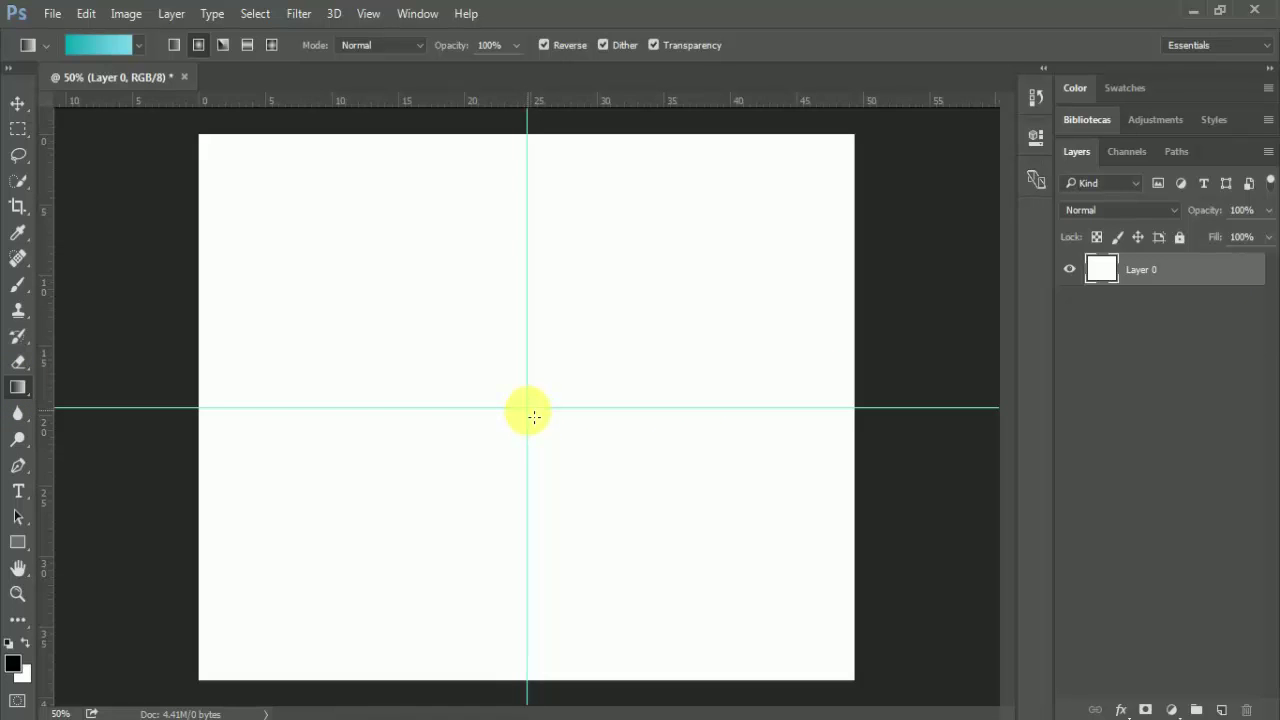
{"action": "left_click", "coordinate": [197, 46]}
{"action": "left_click_drag", "start_coordinate": [527, 408], "coordinate": [742, 585]}
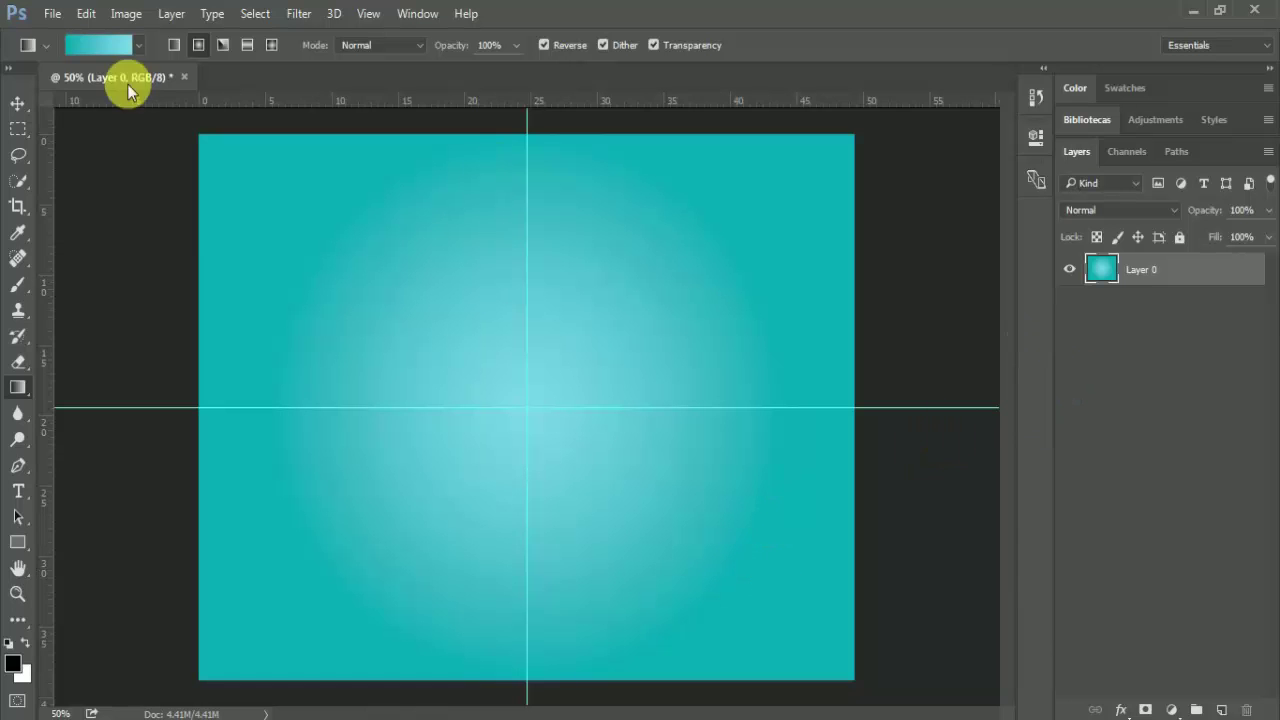
Step: Place soccerball_large on the canvas, centred, and scale it down to about 44%
{"action": "left_click", "coordinate": [17, 104]}
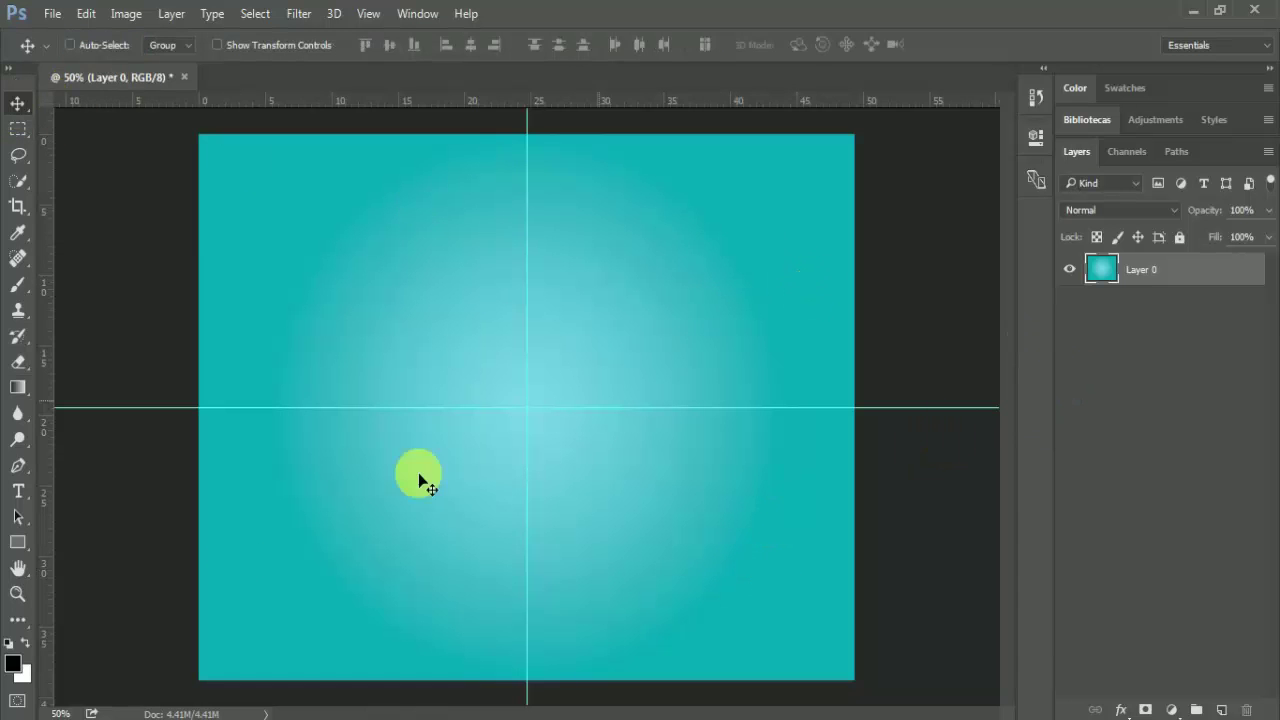
{"action": "key", "text": "alt+Tab"}
{"action": "left_click_drag", "start_coordinate": [1184, 300], "coordinate": [534, 386]}
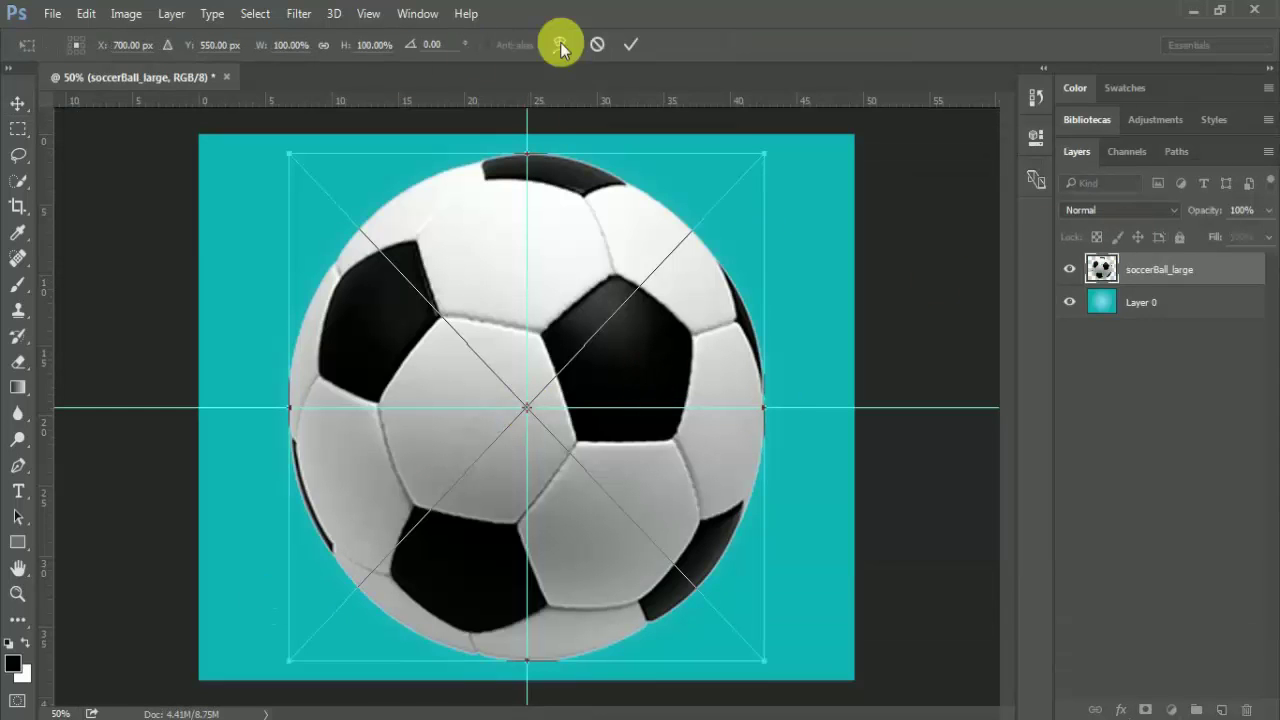
{"action": "left_click", "coordinate": [631, 44]}
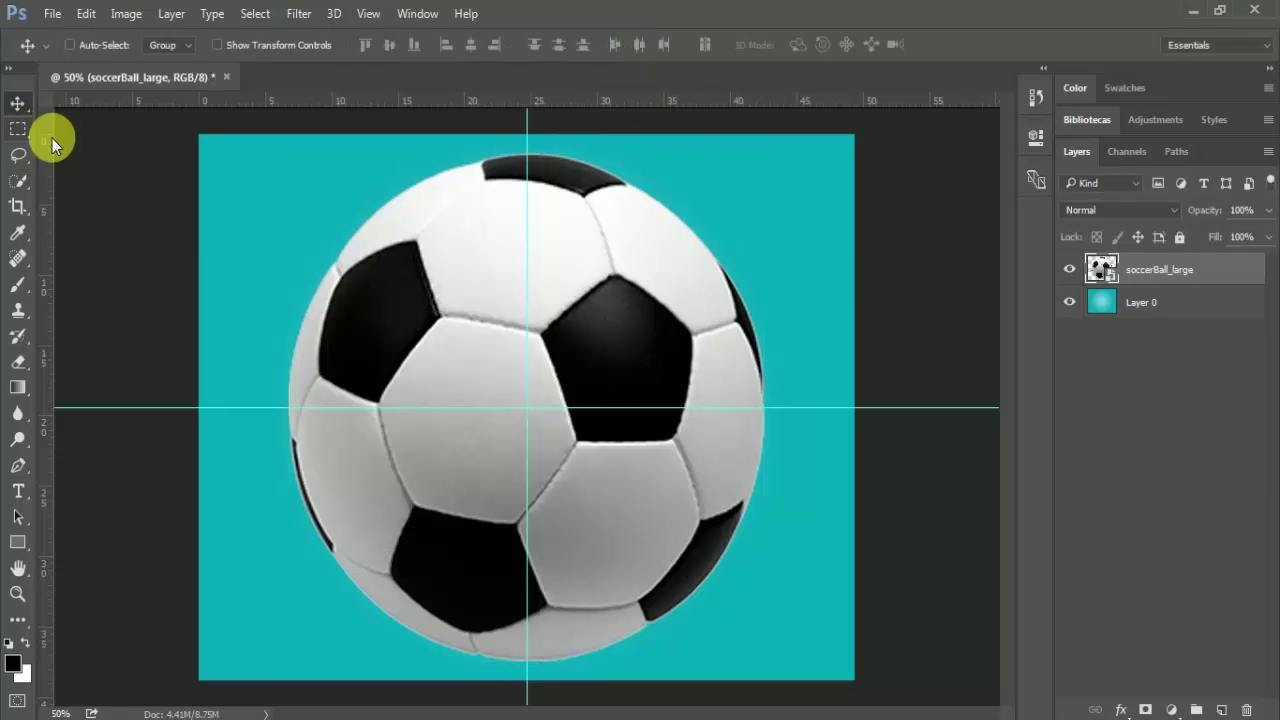
{"action": "key", "text": "ctrl+t"}
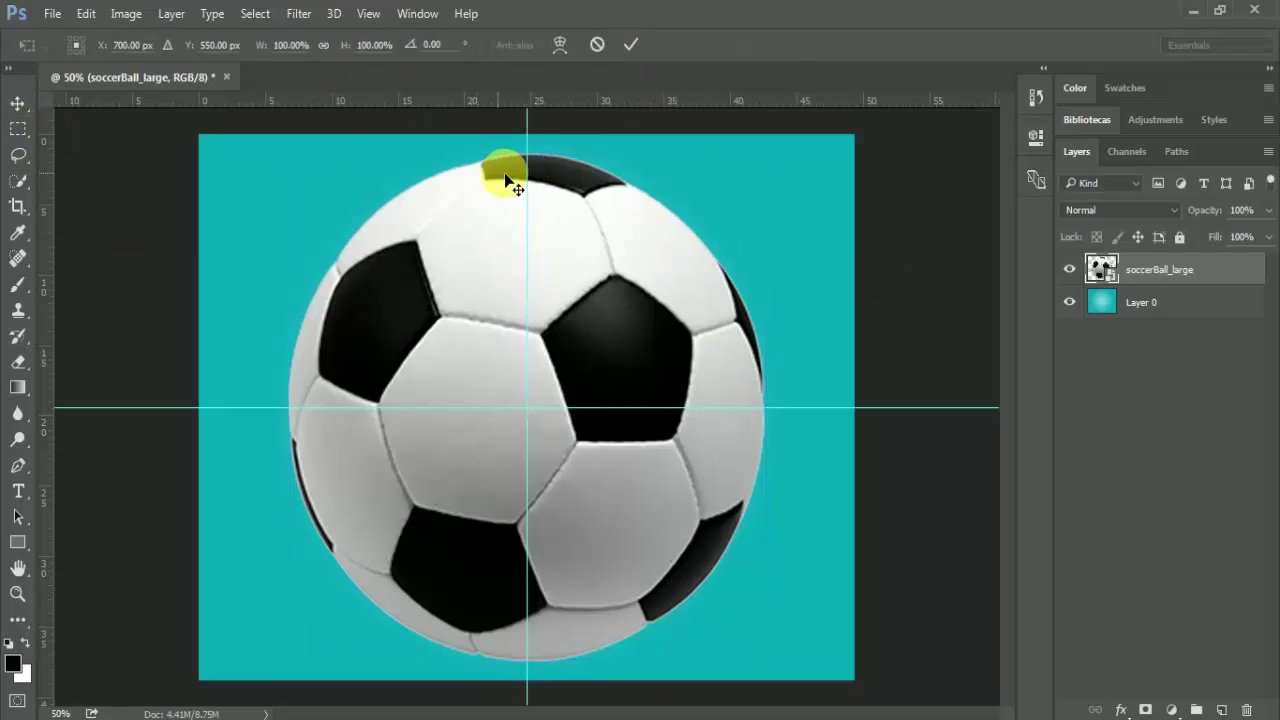
{"action": "left_click_drag", "start_coordinate": [300, 163], "coordinate": [443, 297]}
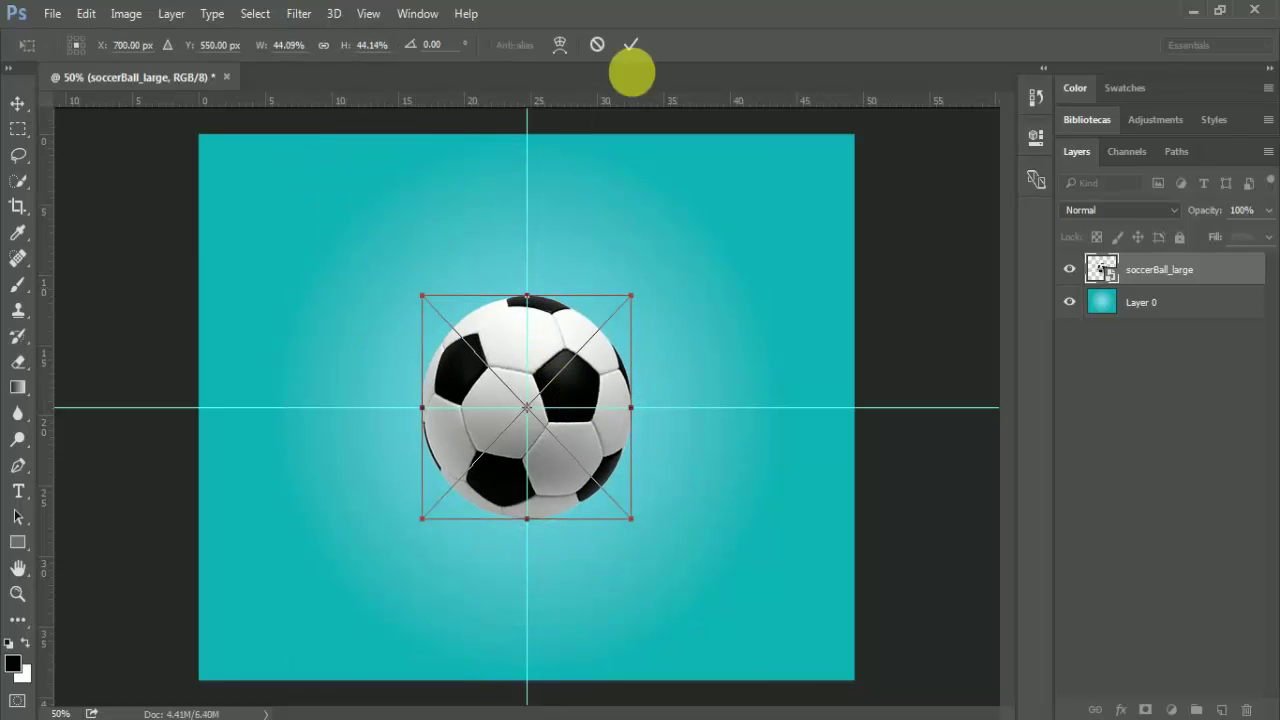
{"action": "left_click", "coordinate": [627, 47]}
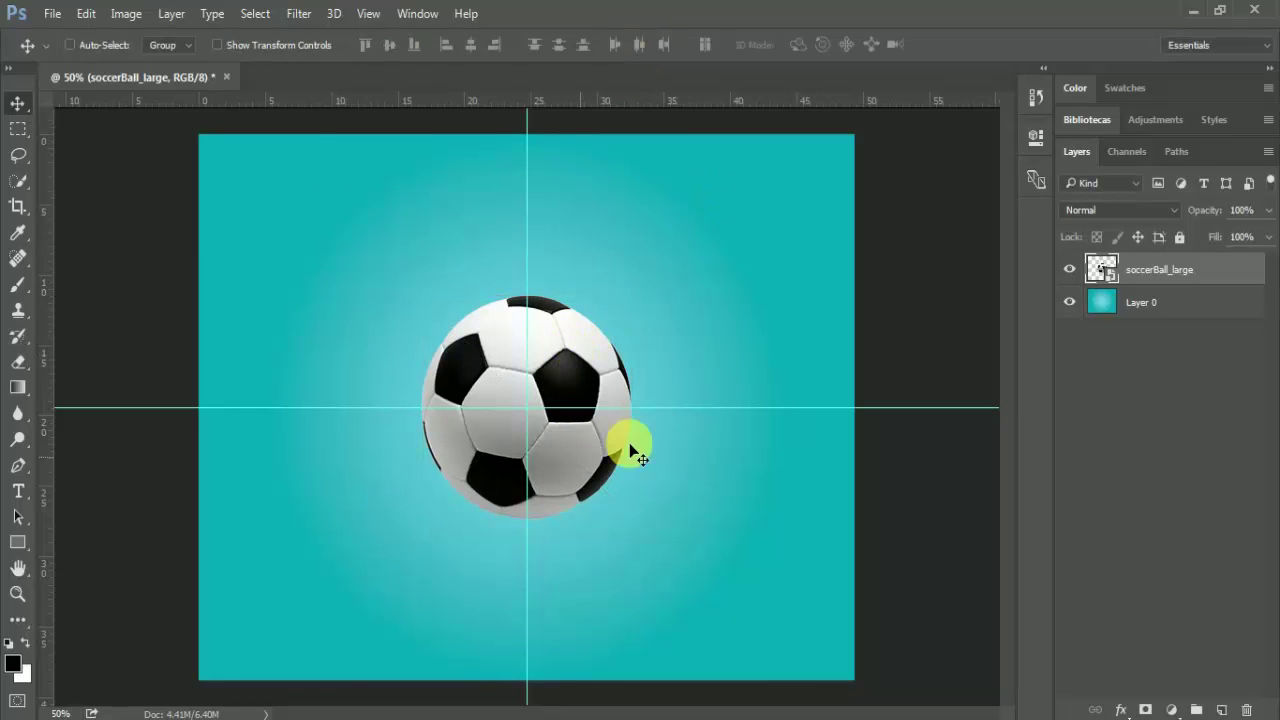
{"action": "left_click", "coordinate": [1179, 356]}
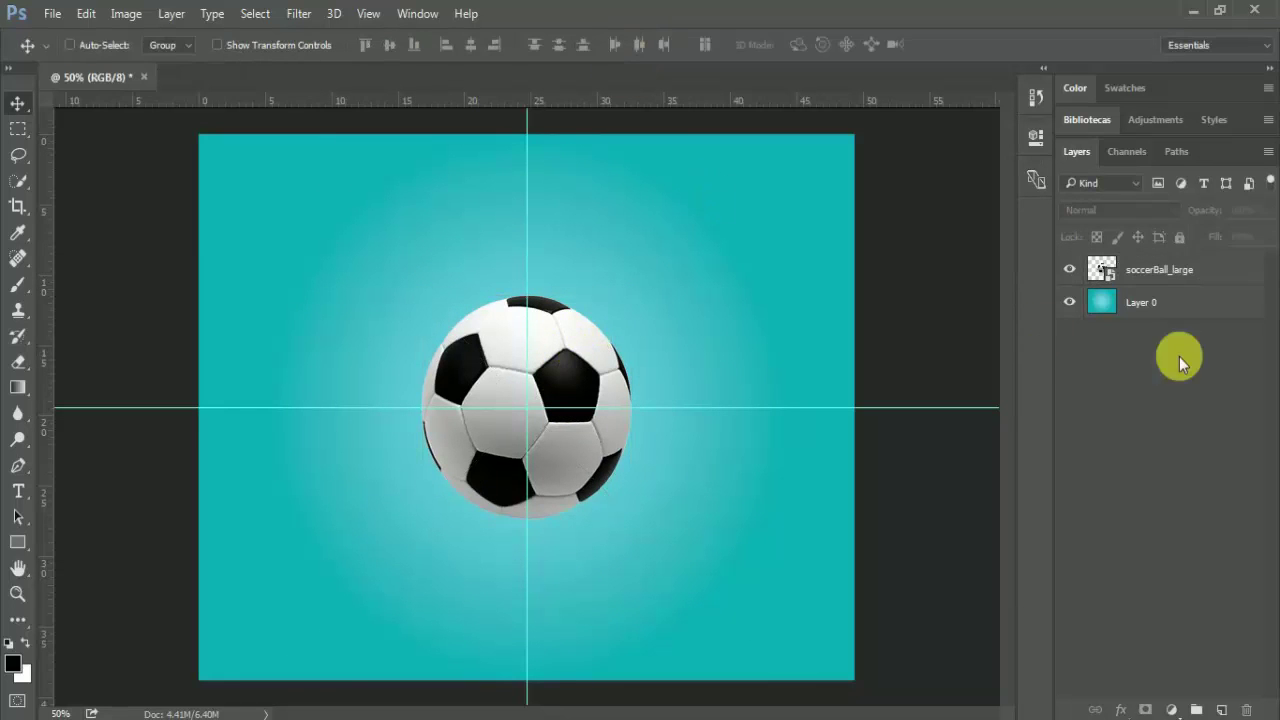
Step: On a new layer, dab a soft round black brush of about 560 px over the ball's centre
{"action": "left_click", "coordinate": [1222, 709]}
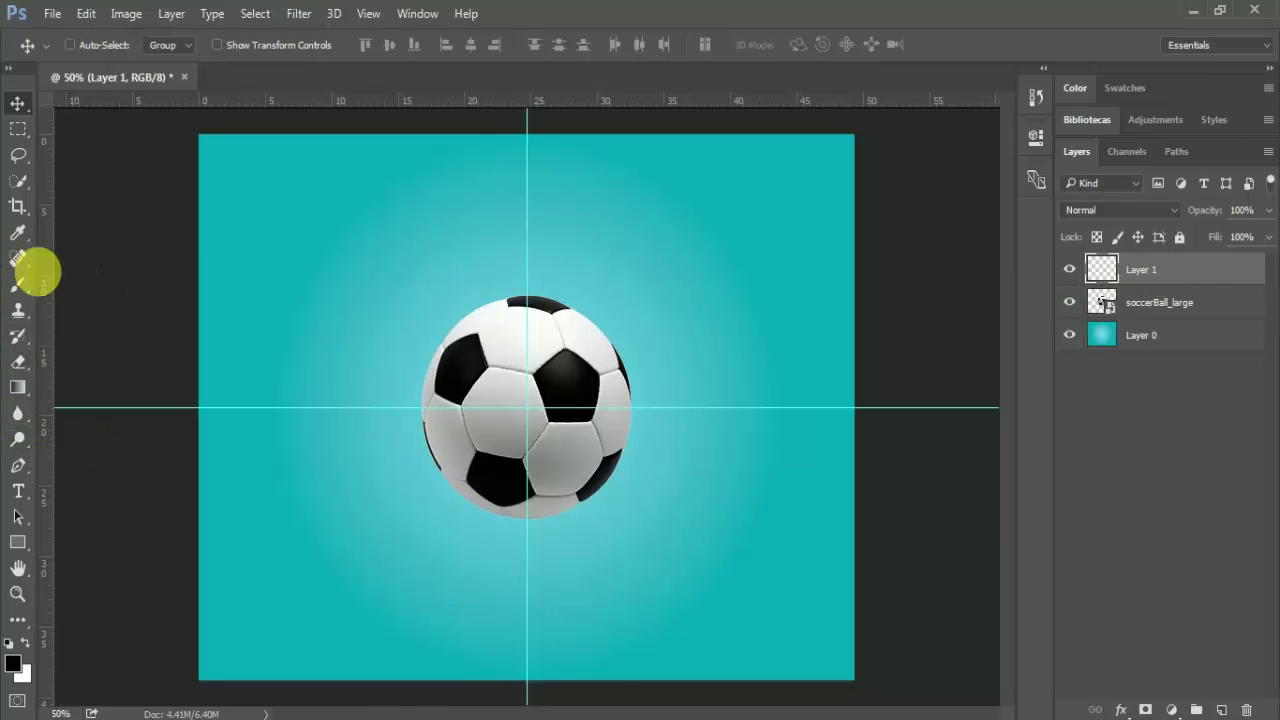
{"action": "left_click", "coordinate": [18, 290]}
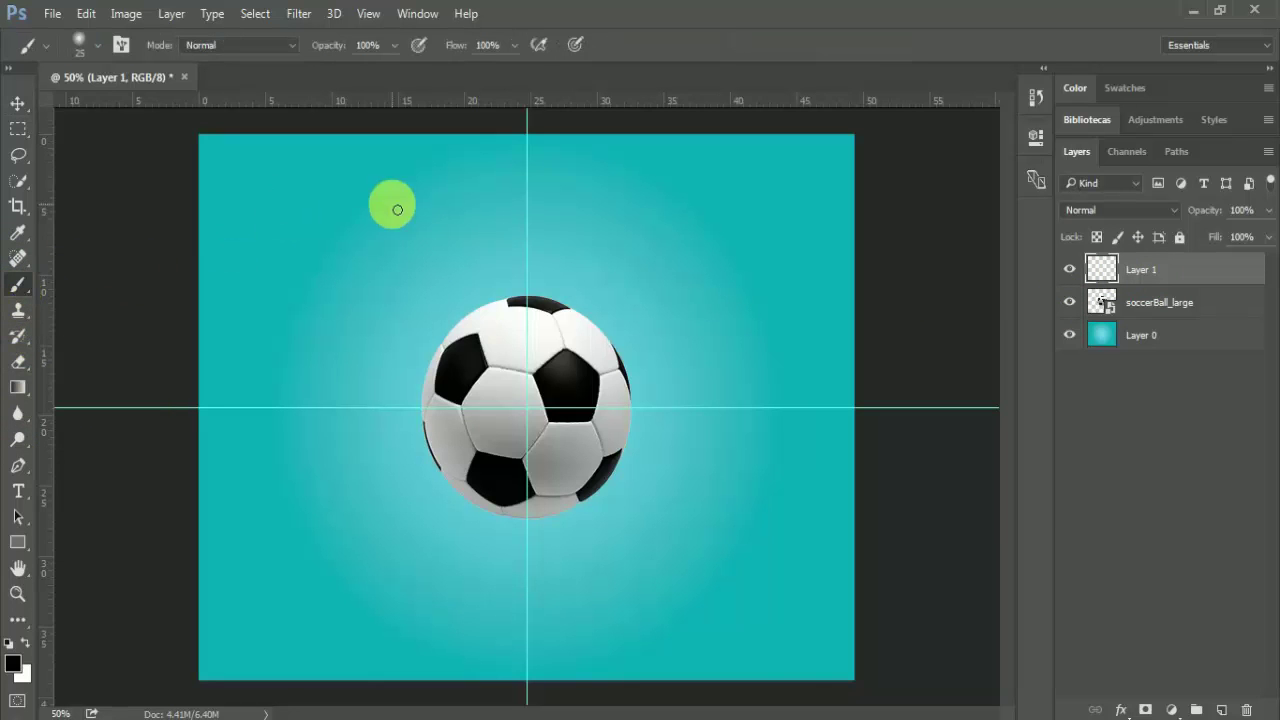
{"action": "right_click", "coordinate": [343, 254]}
{"action": "left_click", "coordinate": [383, 443]}
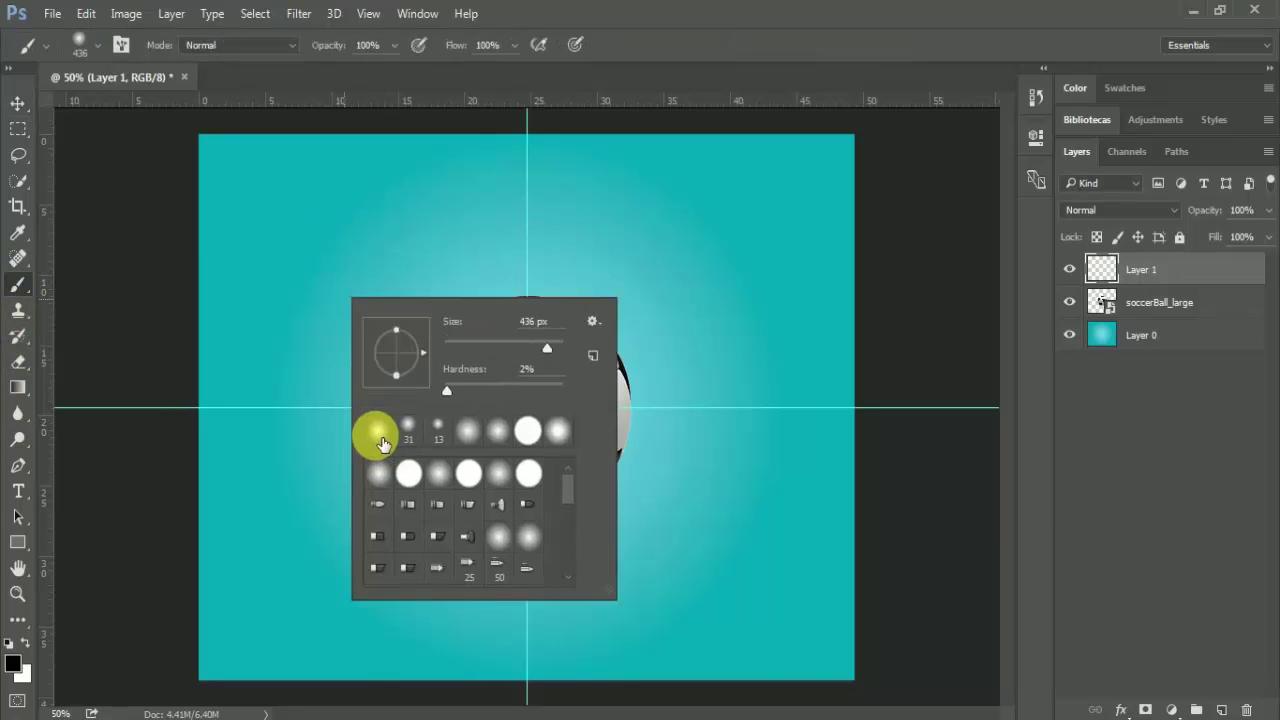
{"action": "key", "text": "Return"}
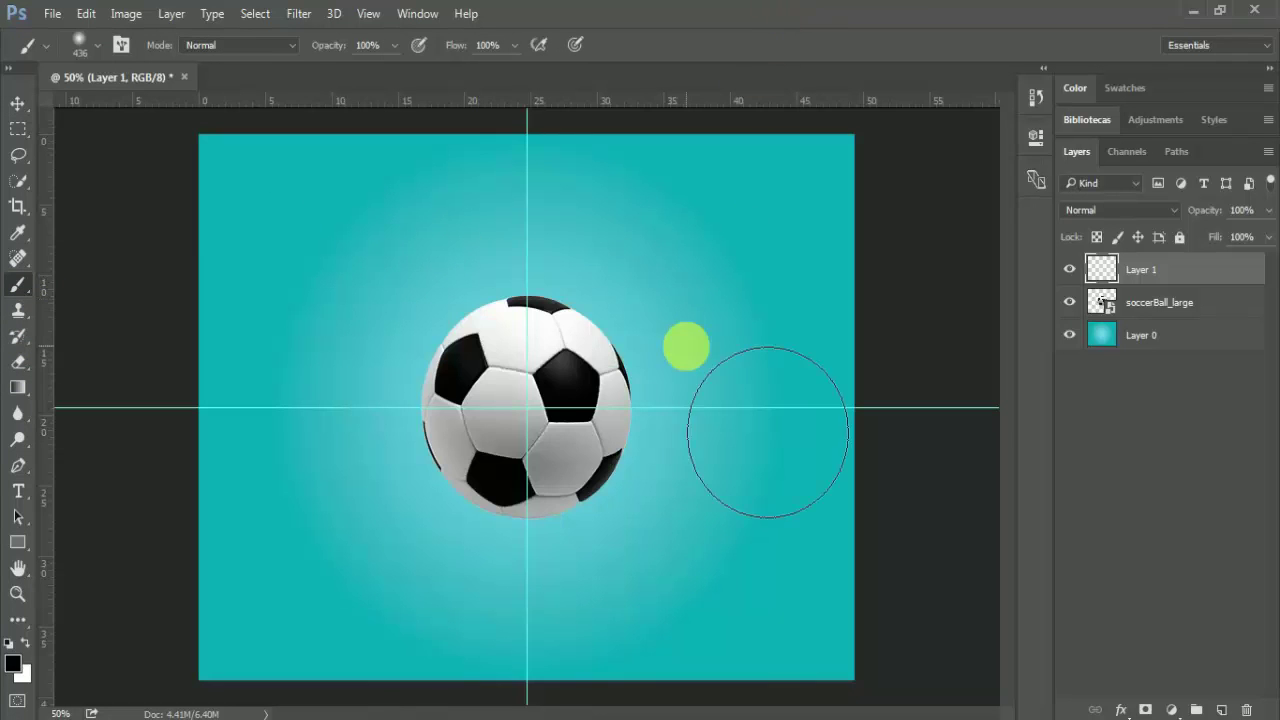
{"action": "left_click_drag", "start_coordinate": [531, 424], "coordinate": [557, 415]}
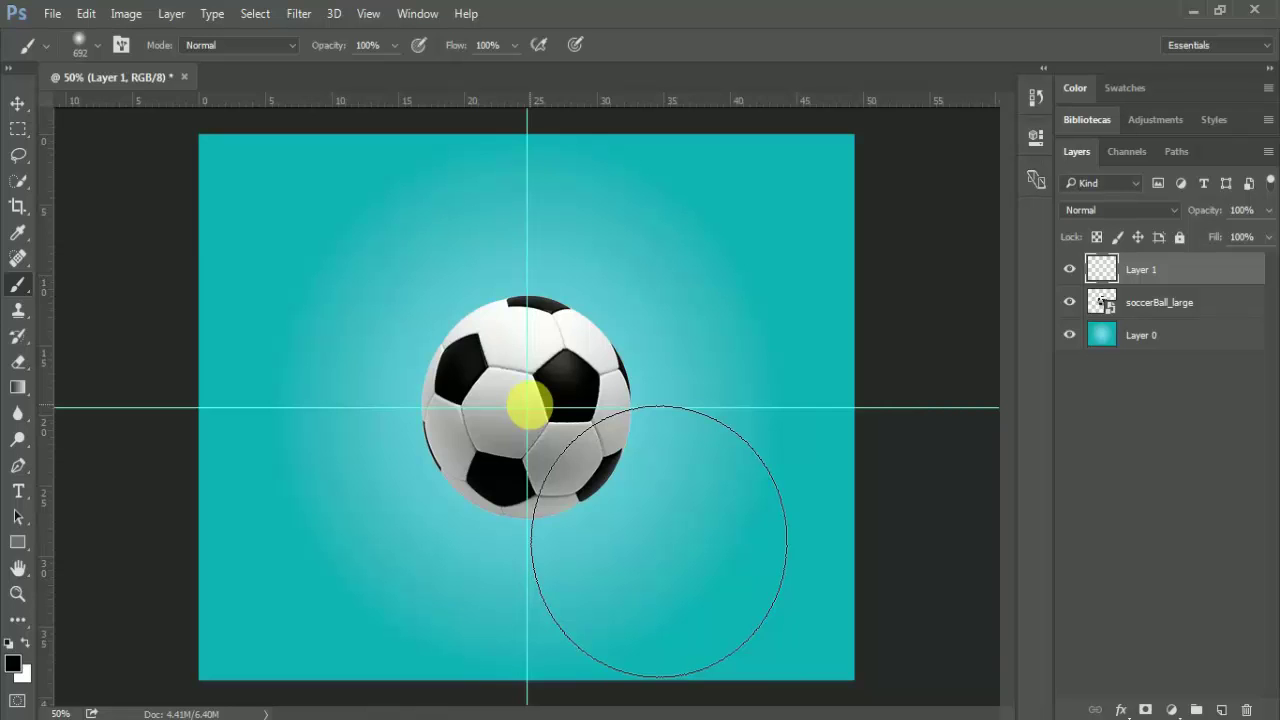
{"action": "left_click", "coordinate": [527, 406]}
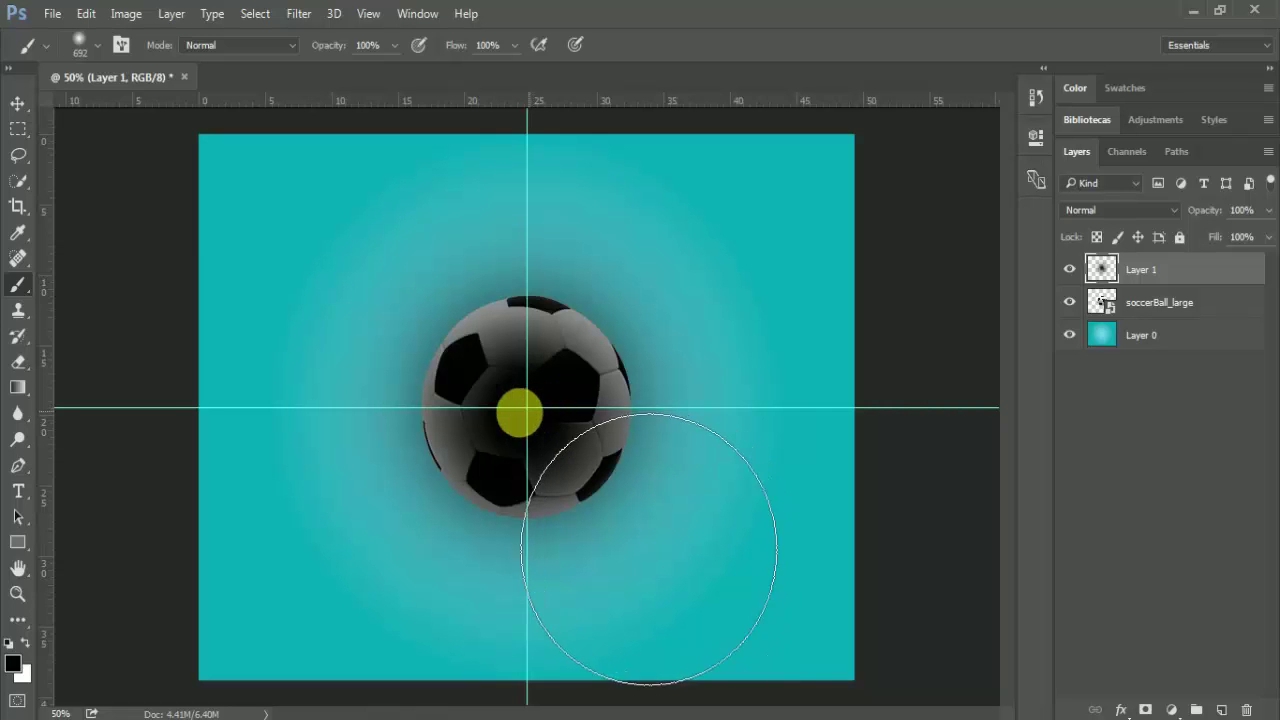
{"action": "left_click", "coordinate": [20, 105]}
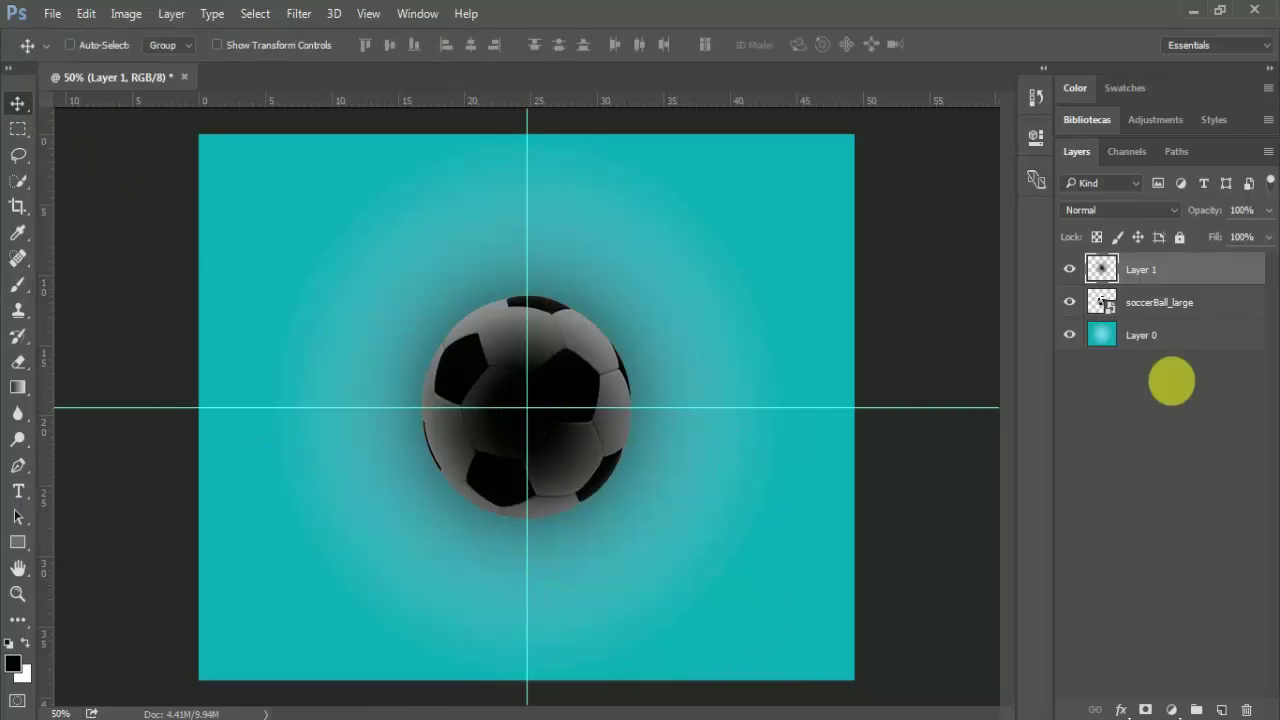
Step: Squash the black dab flat and move its layer beneath the soccer ball
{"action": "double_click", "coordinate": [1173, 277]}
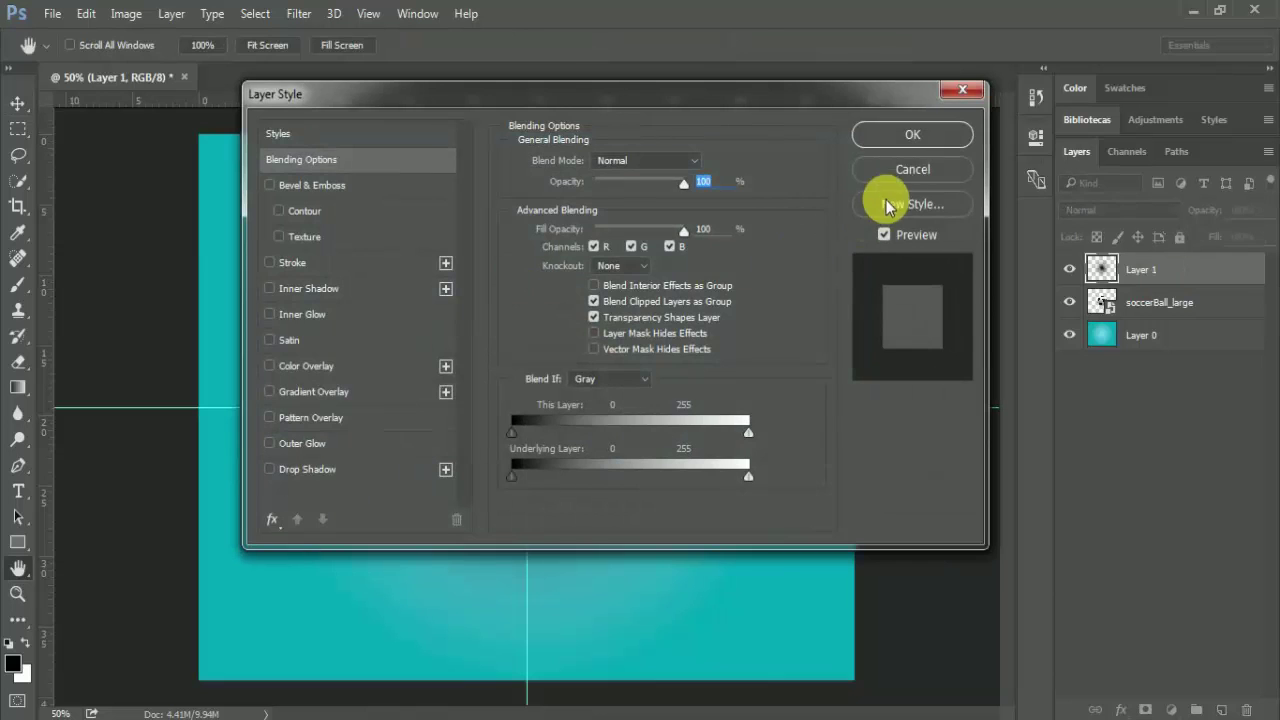
{"action": "left_click", "coordinate": [913, 186]}
{"action": "key", "text": "ctrl+t"}
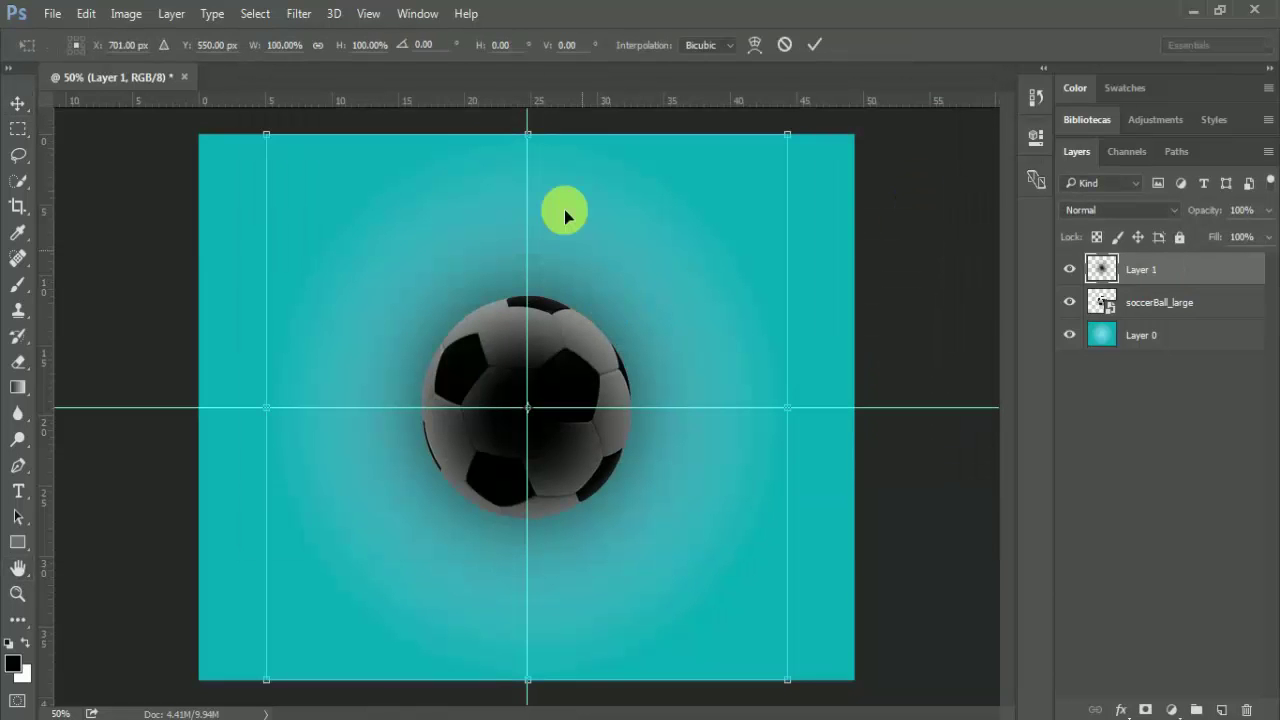
{"action": "mouse_move", "coordinate": [539, 145]}
{"action": "left_mouse_down"}
{"action": "mouse_move", "coordinate": [556, 321]}
{"action": "mouse_move", "coordinate": [545, 331]}
{"action": "left_mouse_up"}
{"action": "left_click_drag", "start_coordinate": [571, 468], "coordinate": [568, 562]}
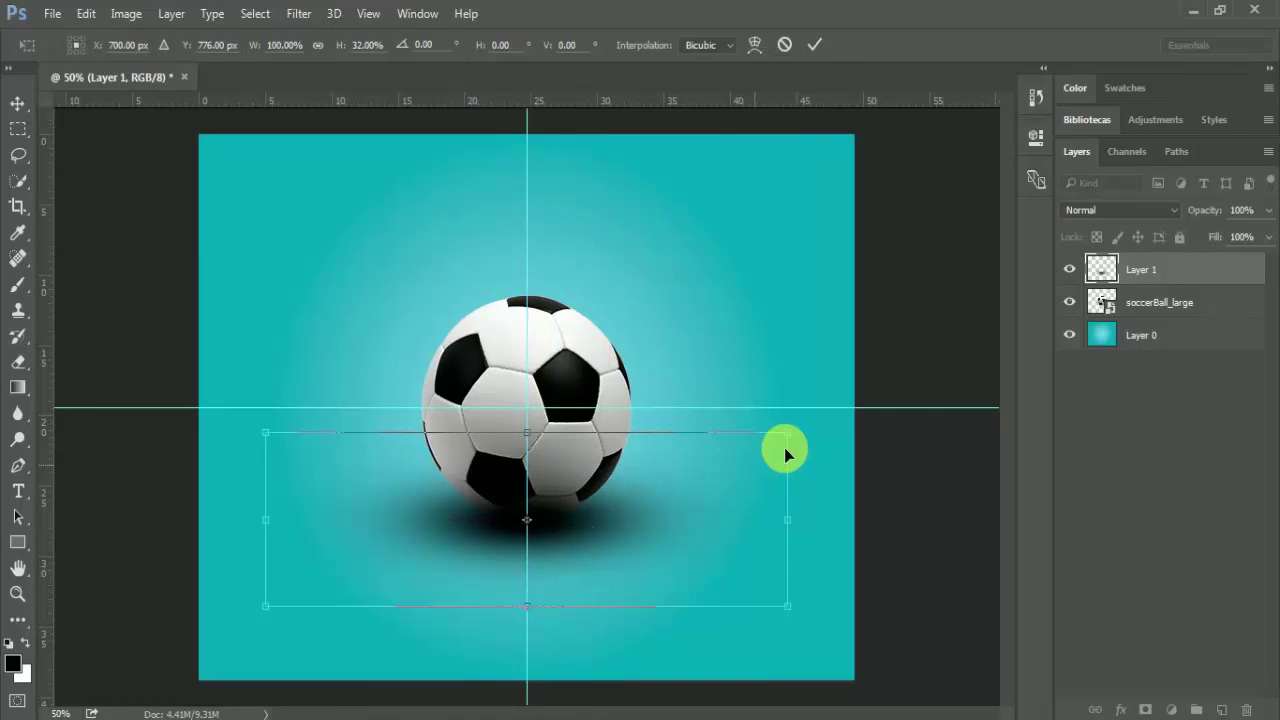
{"action": "key", "text": "Return"}
{"action": "left_click_drag", "start_coordinate": [1171, 271], "coordinate": [1171, 314]}
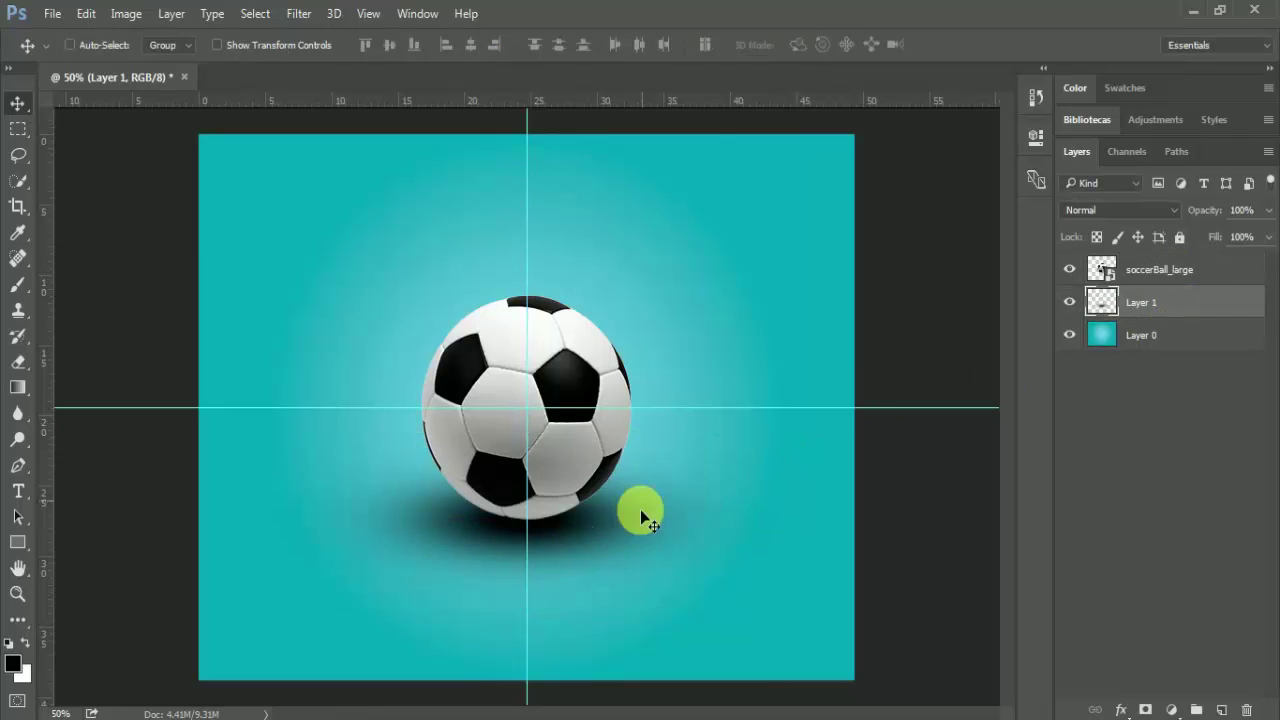
Step: Flatten the shadow further and narrow it evenly into an ellipse at the ball's base
{"action": "key", "text": "ctrl+t"}
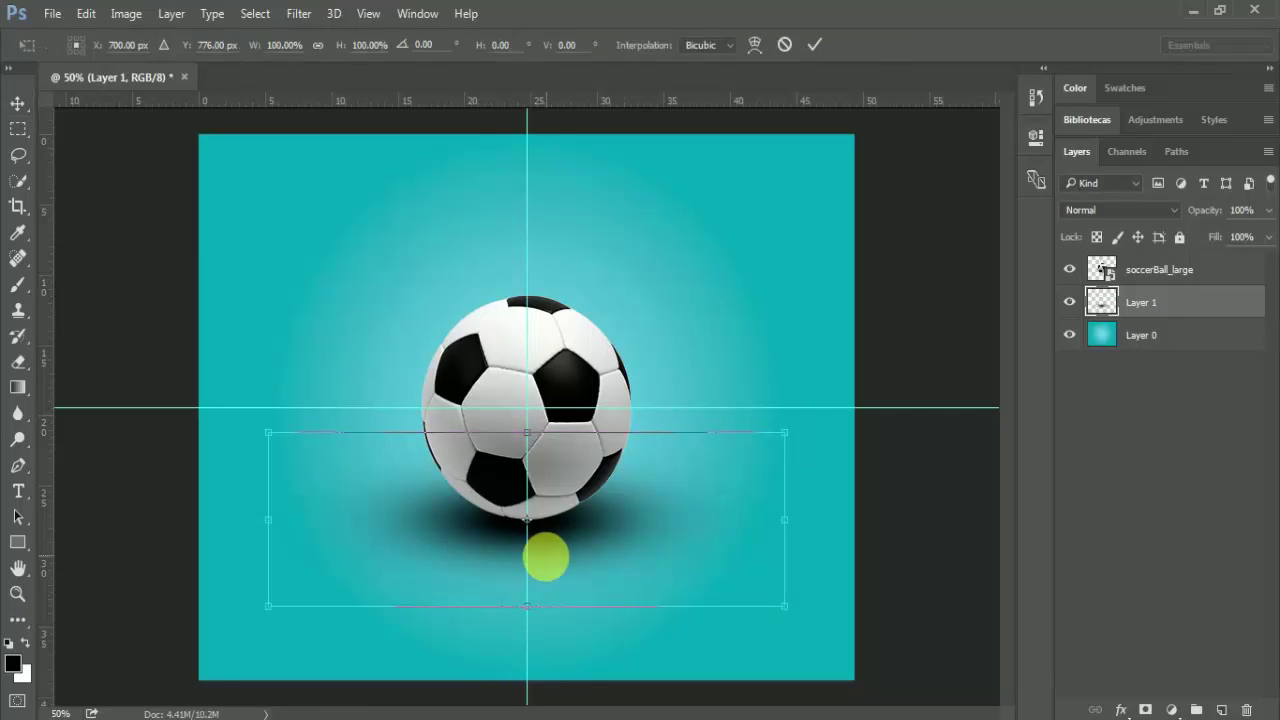
{"action": "left_click_drag", "start_coordinate": [532, 605], "coordinate": [527, 576]}
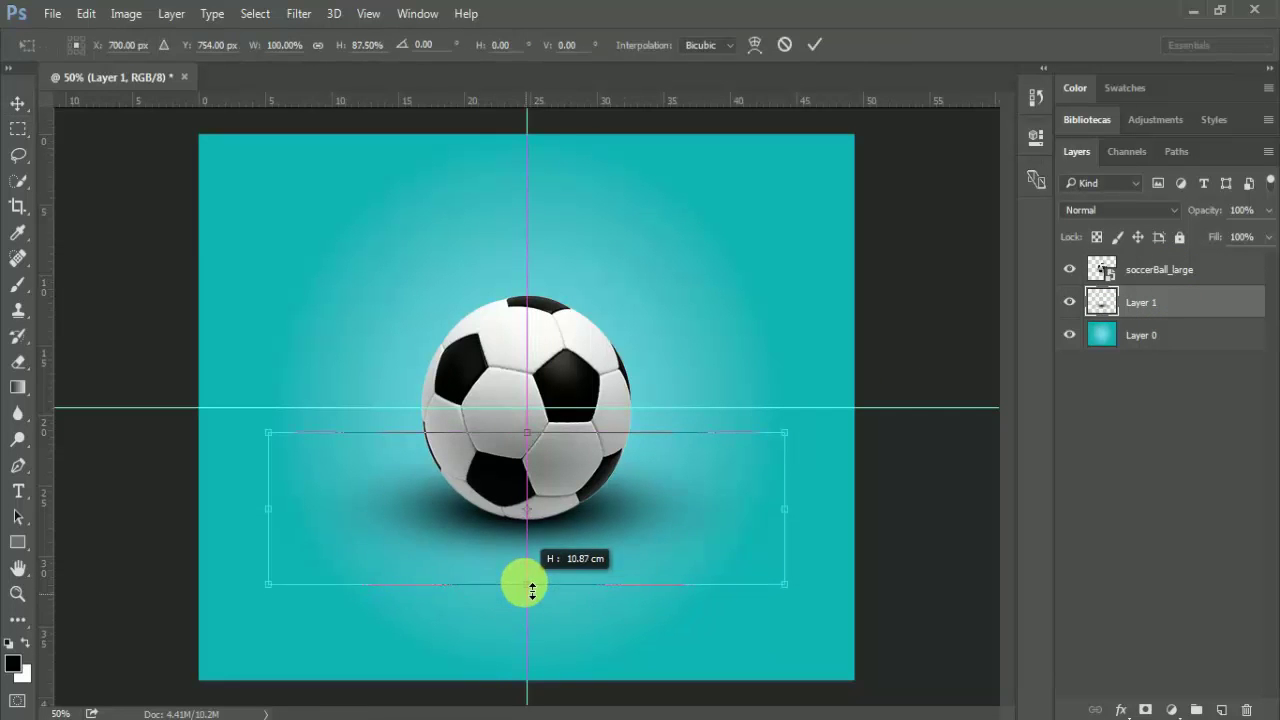
{"action": "left_click_drag", "start_coordinate": [571, 511], "coordinate": [568, 512]}
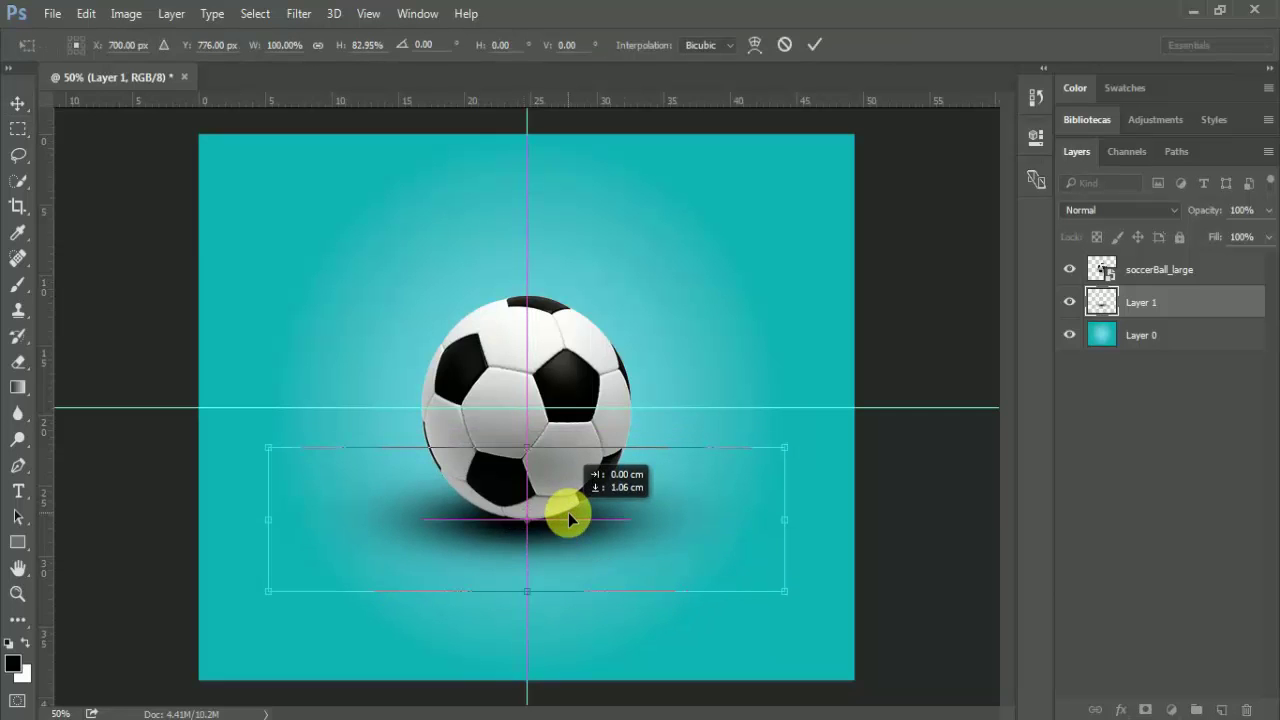
{"action": "key", "text": "Return"}
{"action": "key", "text": "ctrl+t"}
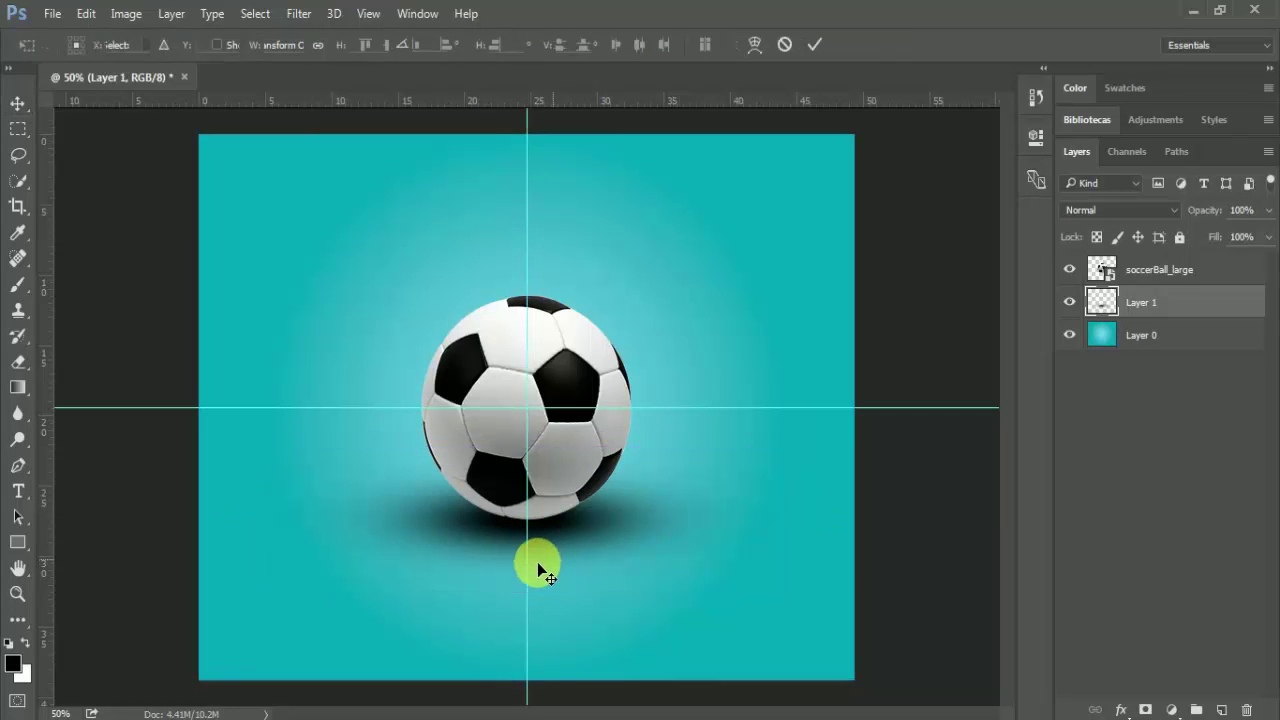
{"action": "left_click_drag", "start_coordinate": [531, 591], "coordinate": [527, 576]}
{"action": "left_click_drag", "start_coordinate": [790, 527], "coordinate": [767, 529]}
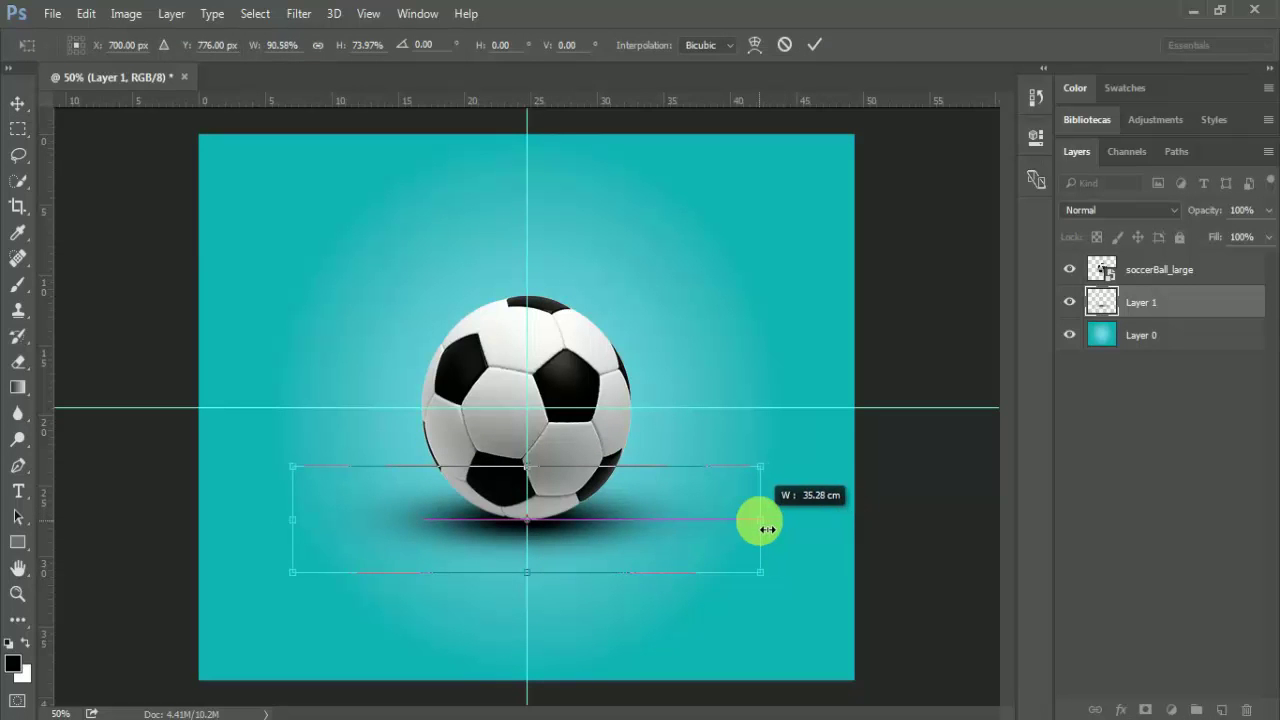
{"action": "key", "text": "Return"}
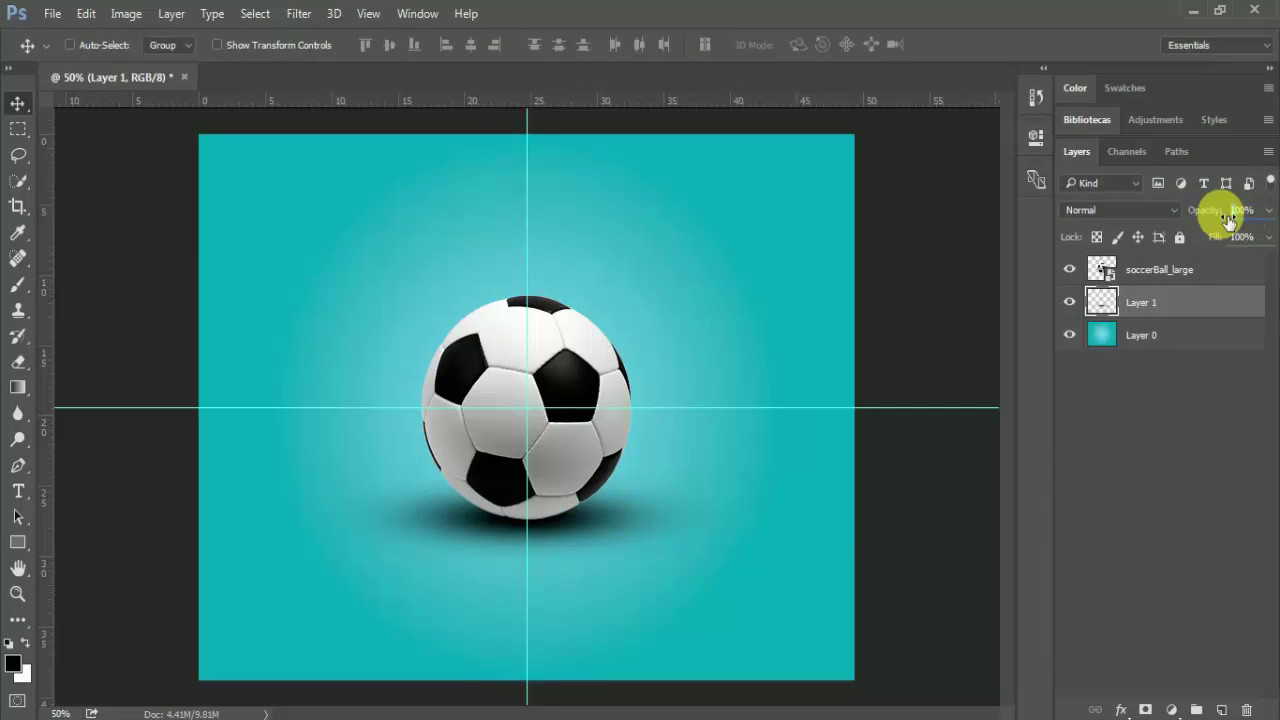
Step: Set Layer 1 opacity to 90% and make the shadow slightly wider and flatter
{"action": "type", "text": "9"}
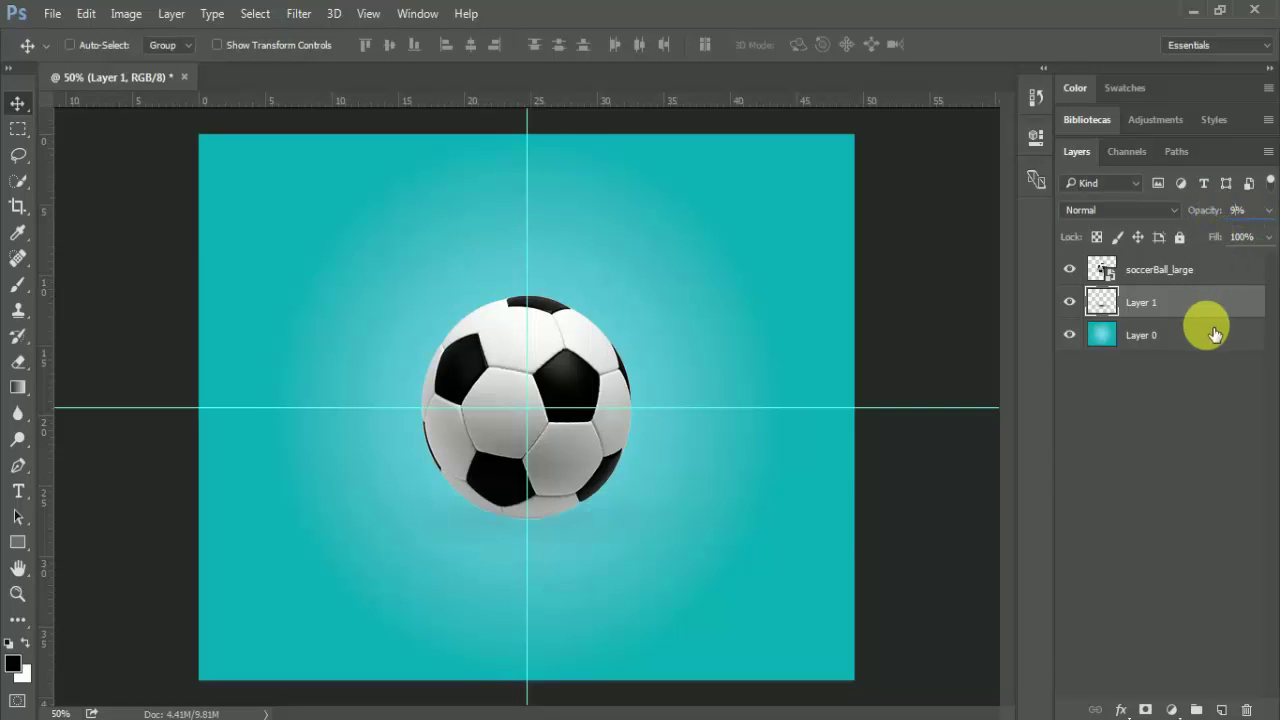
{"action": "type", "text": "0"}
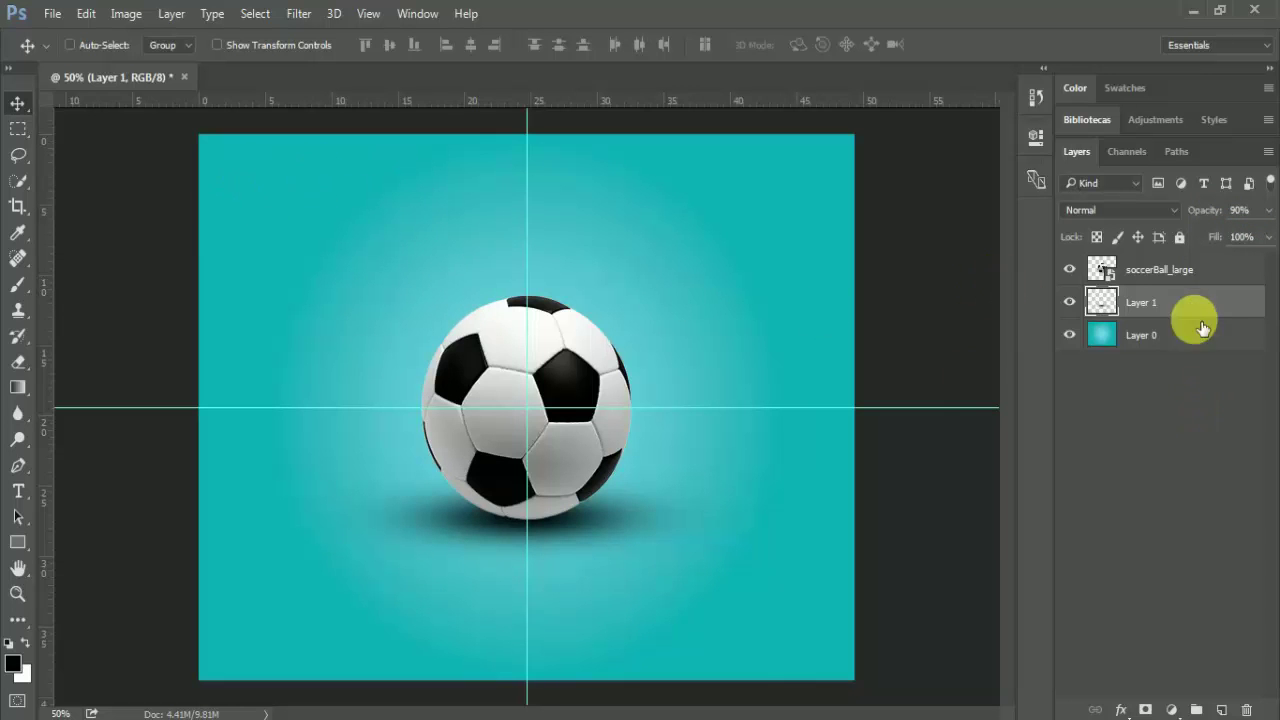
{"action": "key", "text": "ctrl+t"}
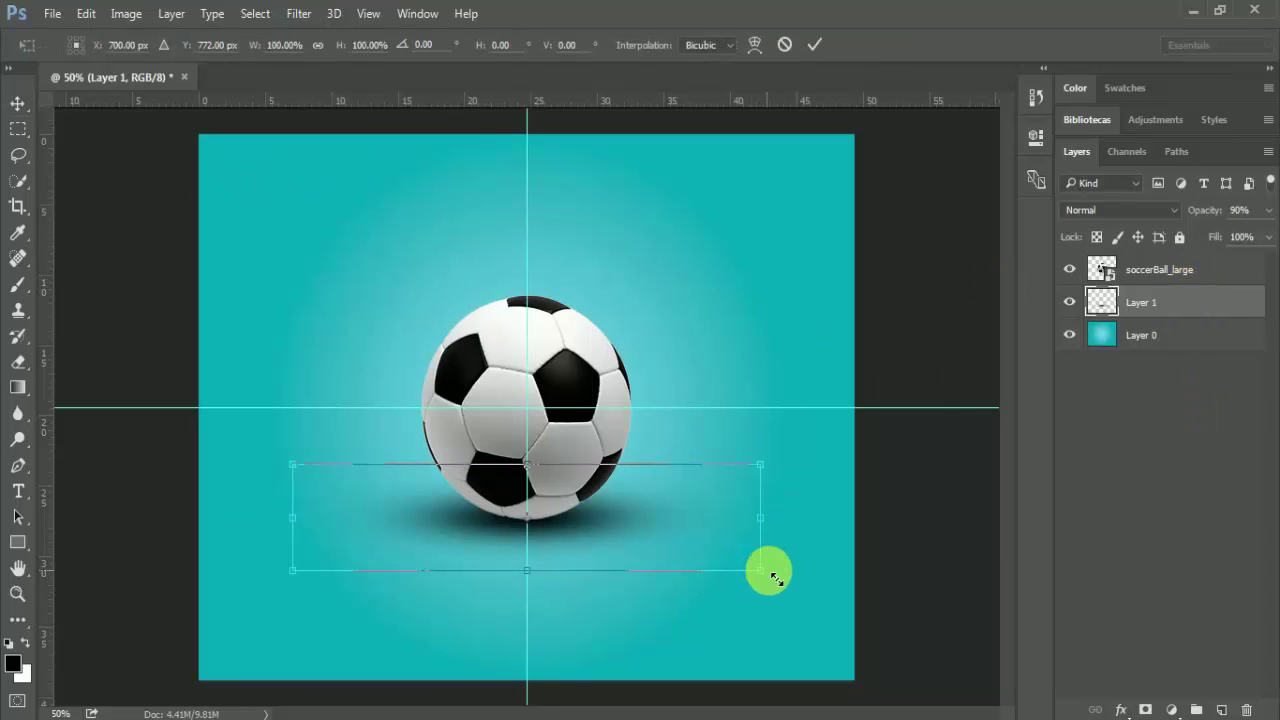
{"action": "left_click_drag", "start_coordinate": [770, 585], "coordinate": [778, 586]}
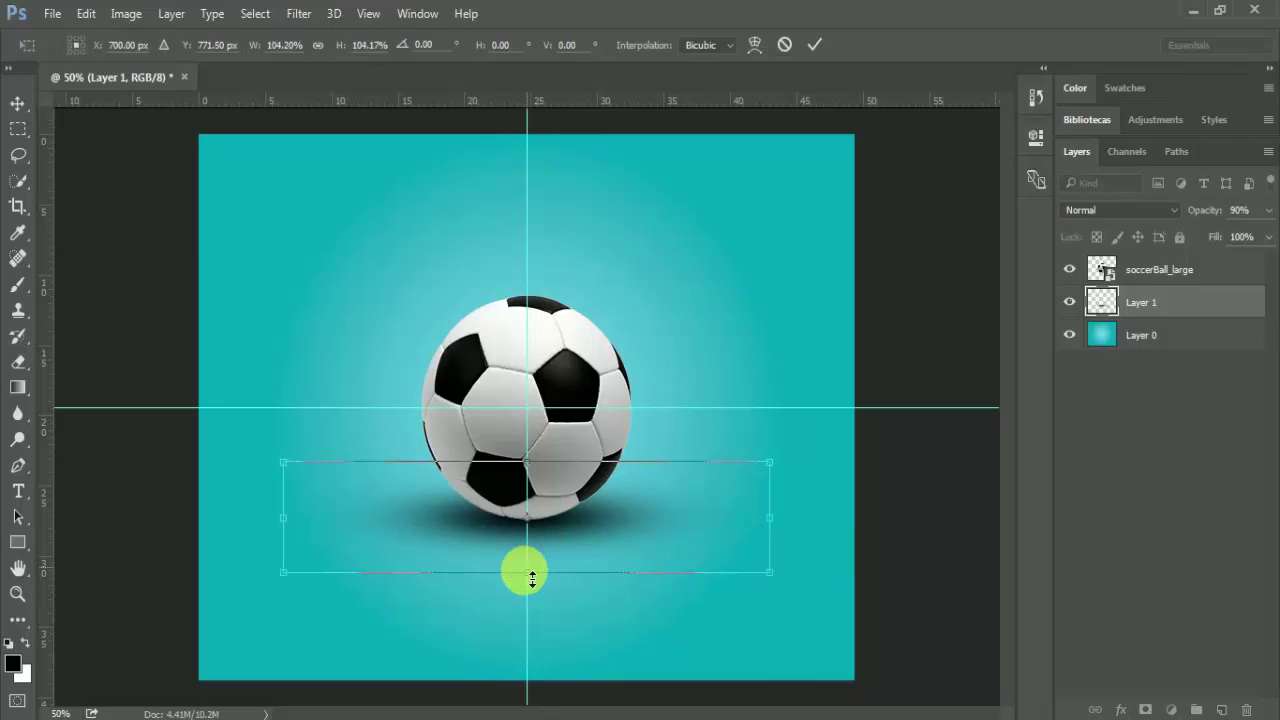
{"action": "left_click_drag", "start_coordinate": [531, 575], "coordinate": [528, 565]}
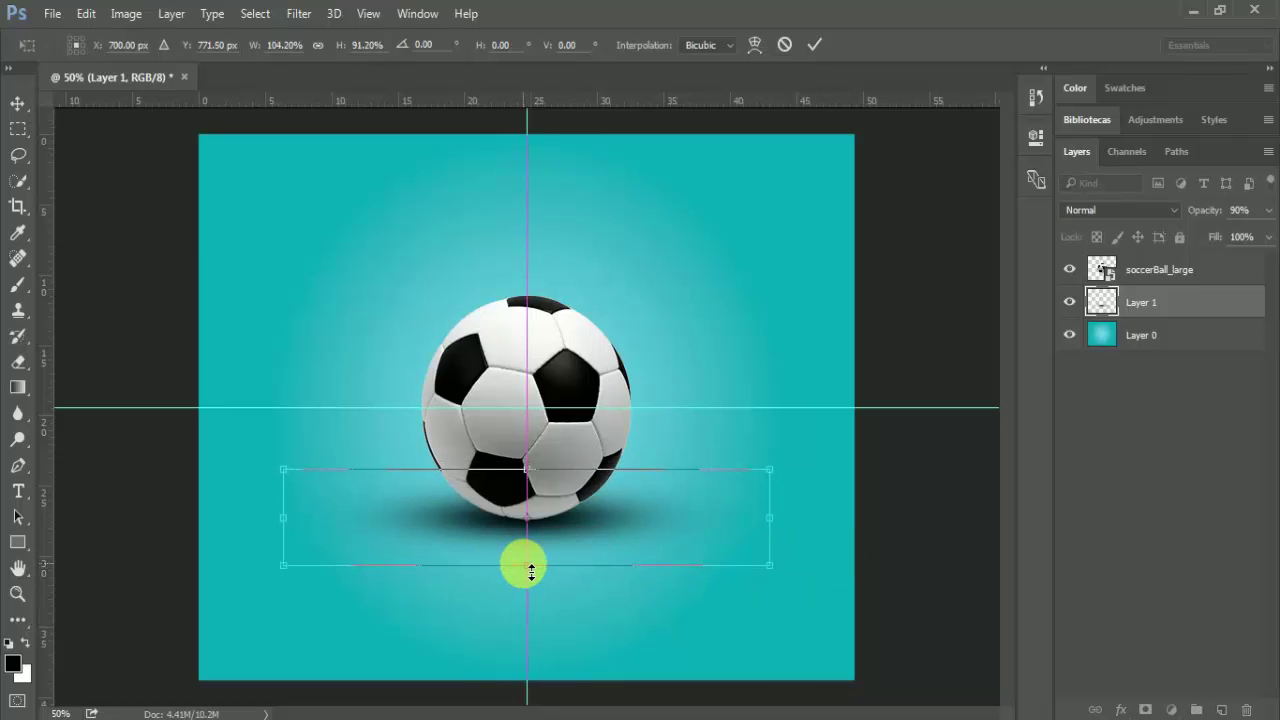
{"action": "key", "text": "Return"}
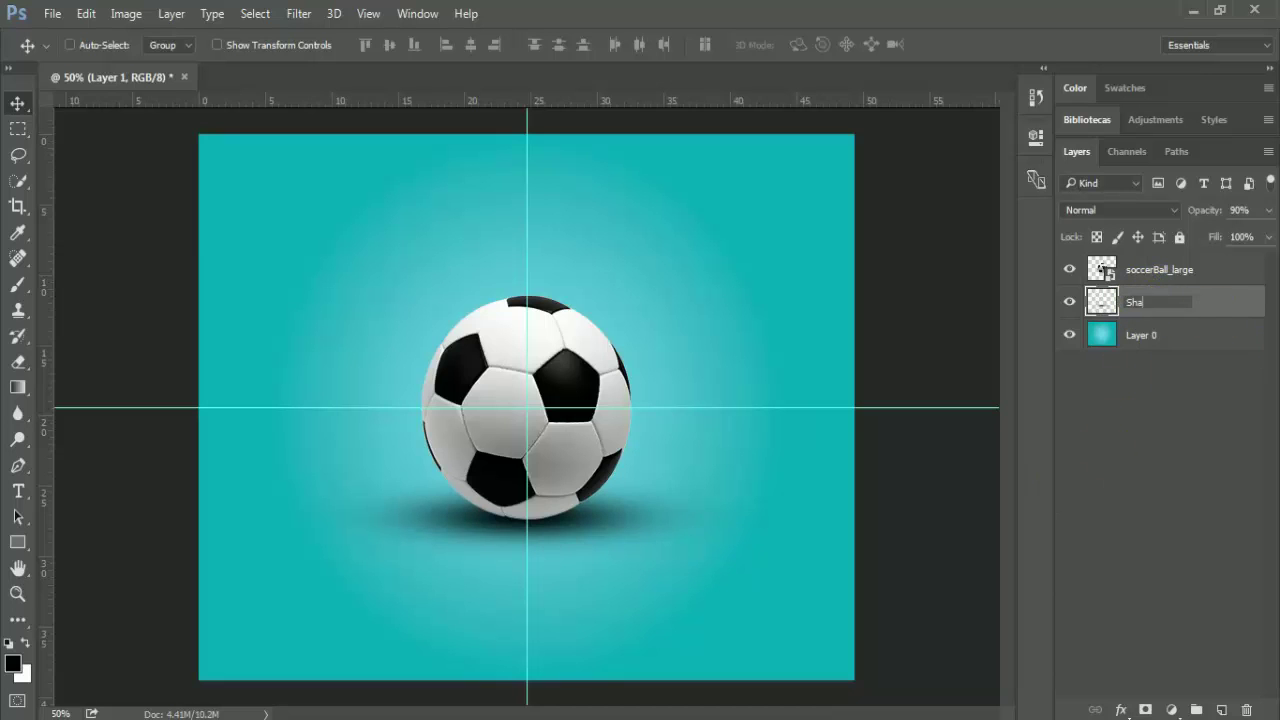
Step: Rename Layer 1 to 'Shadow' and soccerBall_large to 'Soccer Ball'
{"action": "key", "text": "Return"}
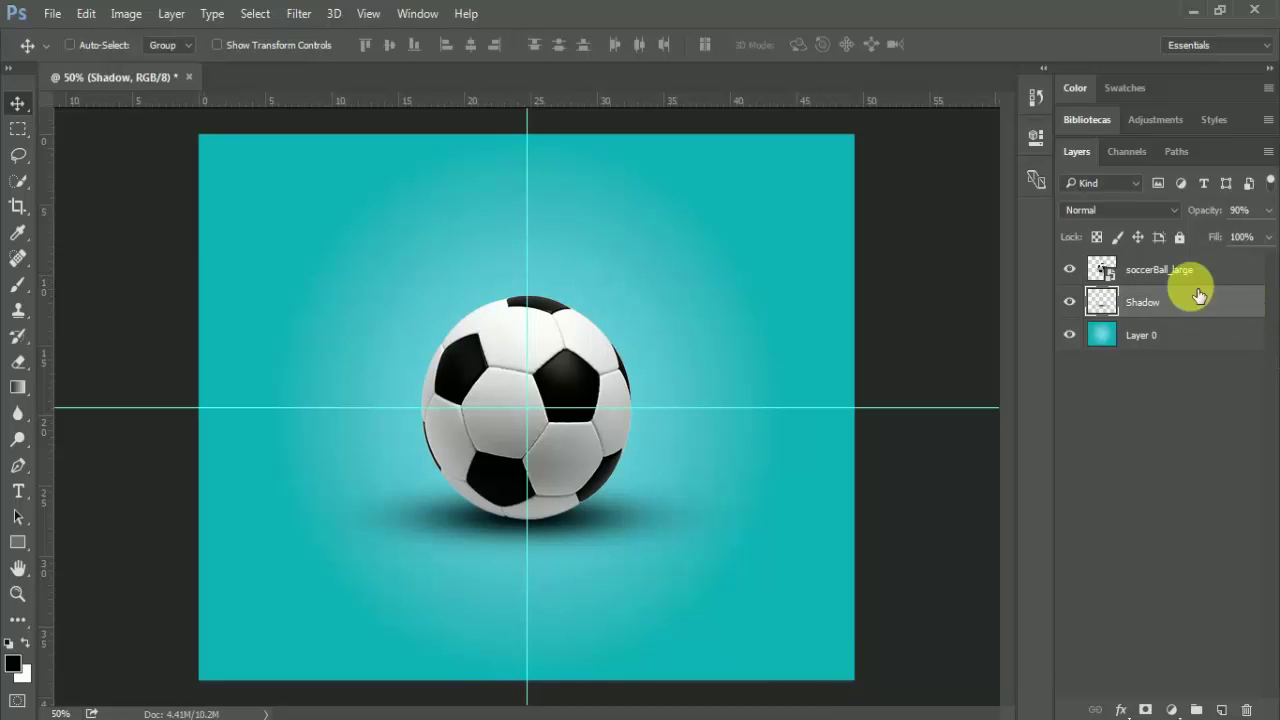
{"action": "double_click", "coordinate": [1160, 270]}
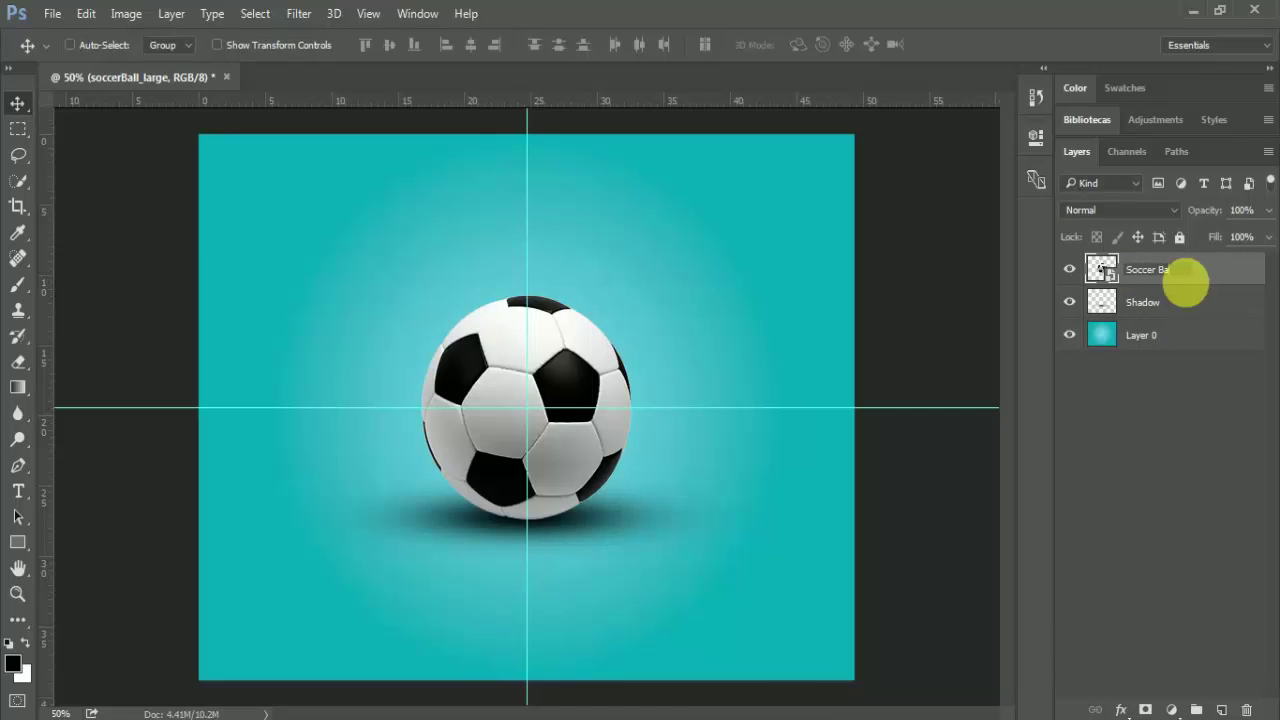
{"action": "left_click", "coordinate": [1203, 531]}
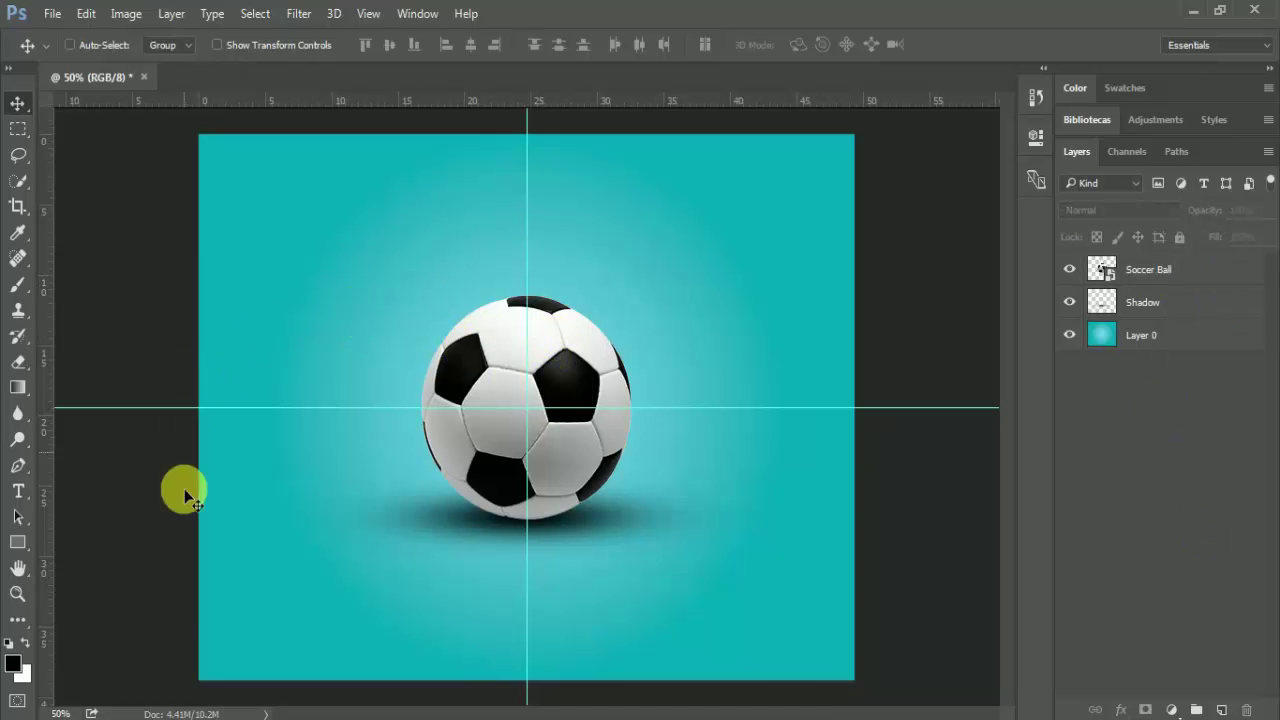
{"action": "key", "text": "alt+Tab"}
Step: Place the paint_splash PNG around the ball's lower half and rasterize its layer
{"action": "left_click_drag", "start_coordinate": [1053, 320], "coordinate": [478, 323]}
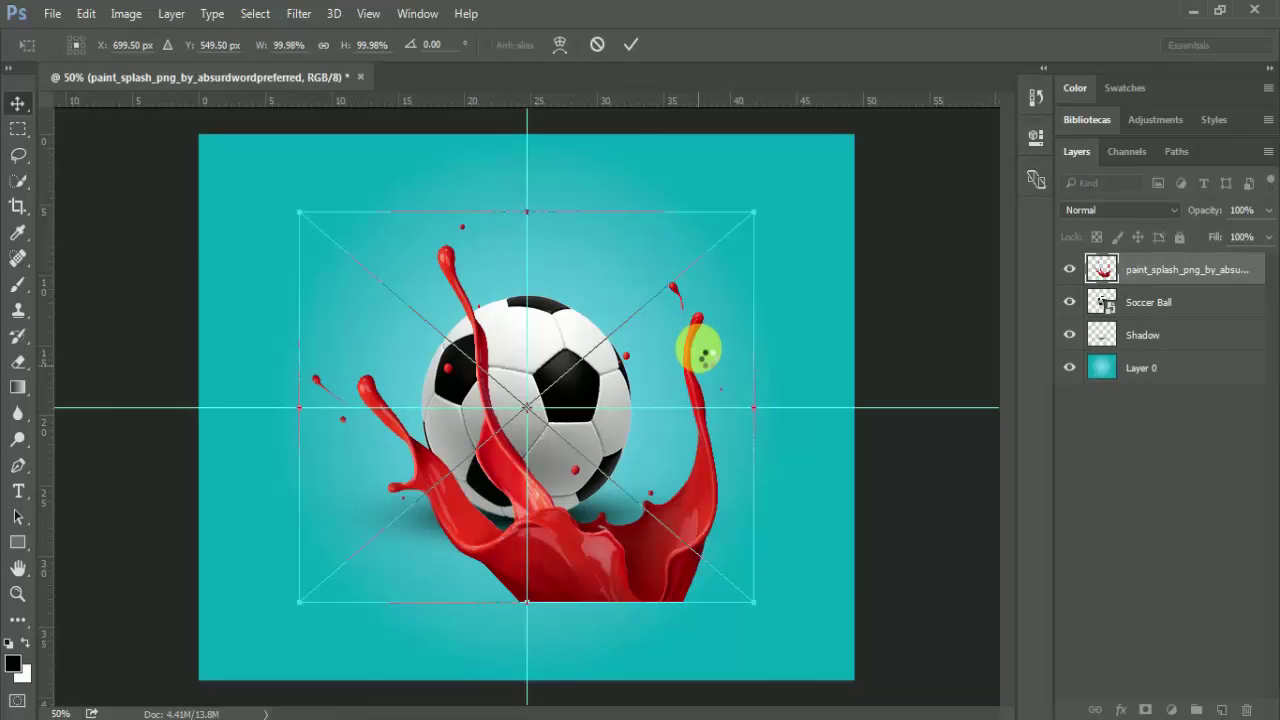
{"action": "key", "text": "Return"}
{"action": "left_click_drag", "start_coordinate": [643, 555], "coordinate": [621, 500]}
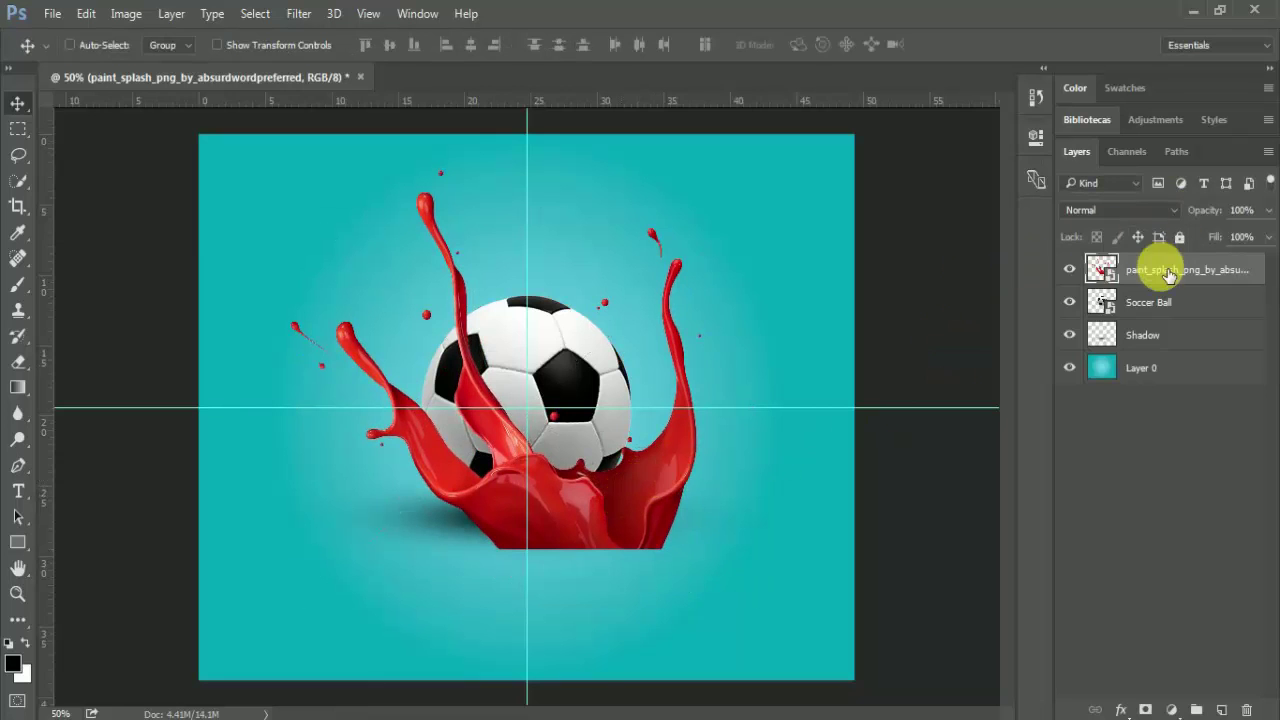
{"action": "right_click", "coordinate": [1161, 270]}
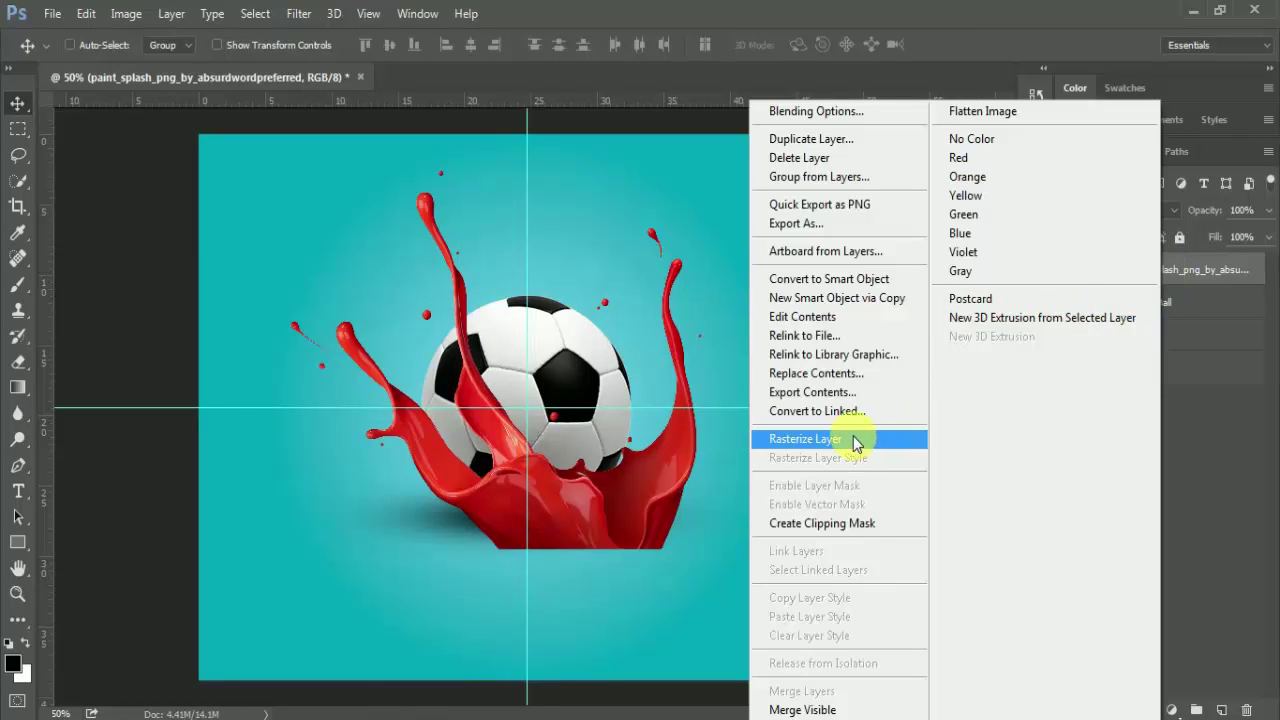
{"action": "left_click", "coordinate": [855, 443]}
{"action": "left_click", "coordinate": [126, 14]}
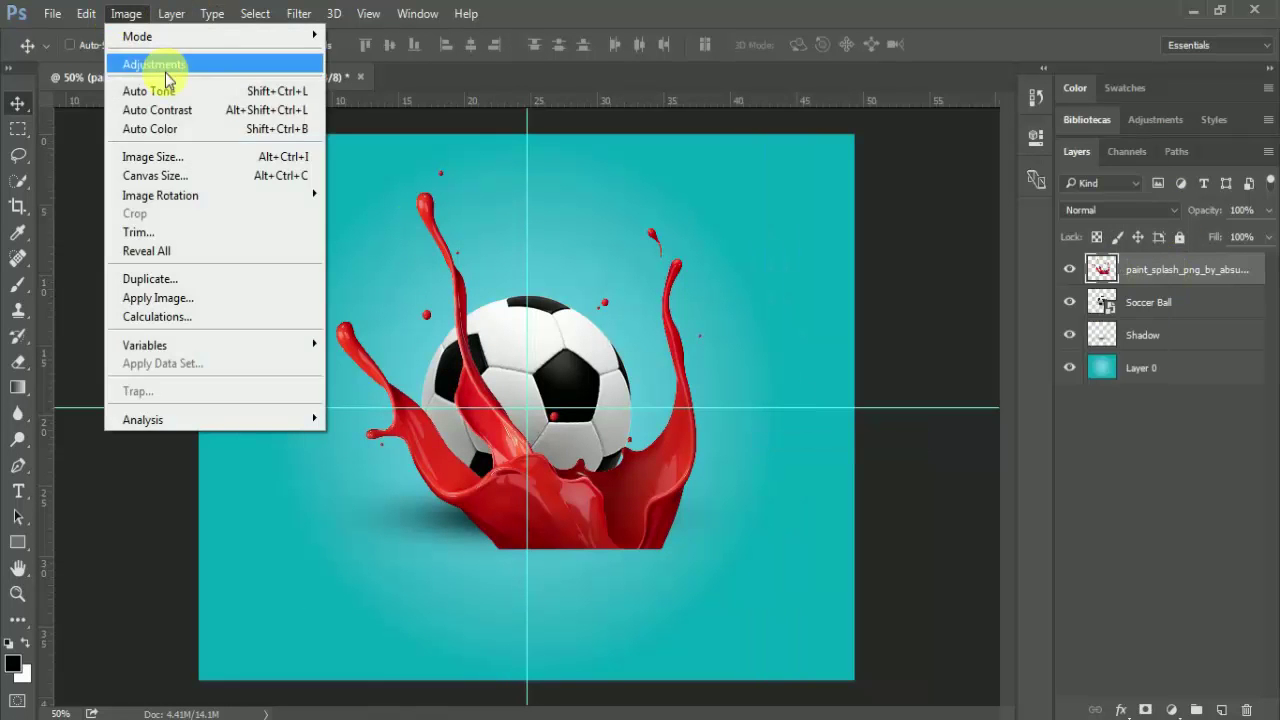
{"action": "mouse_move", "coordinate": [154, 64]}
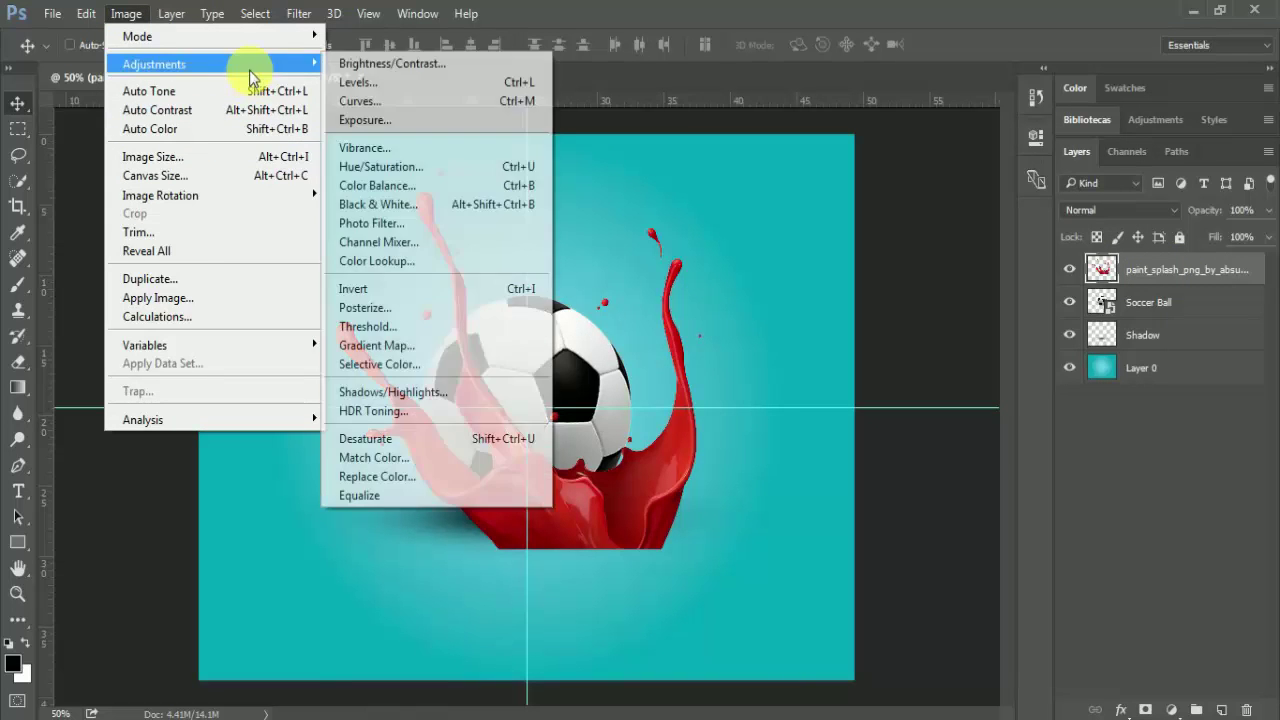
Step: Desaturate the splash to grey and flip it horizontally
{"action": "left_click", "coordinate": [421, 438]}
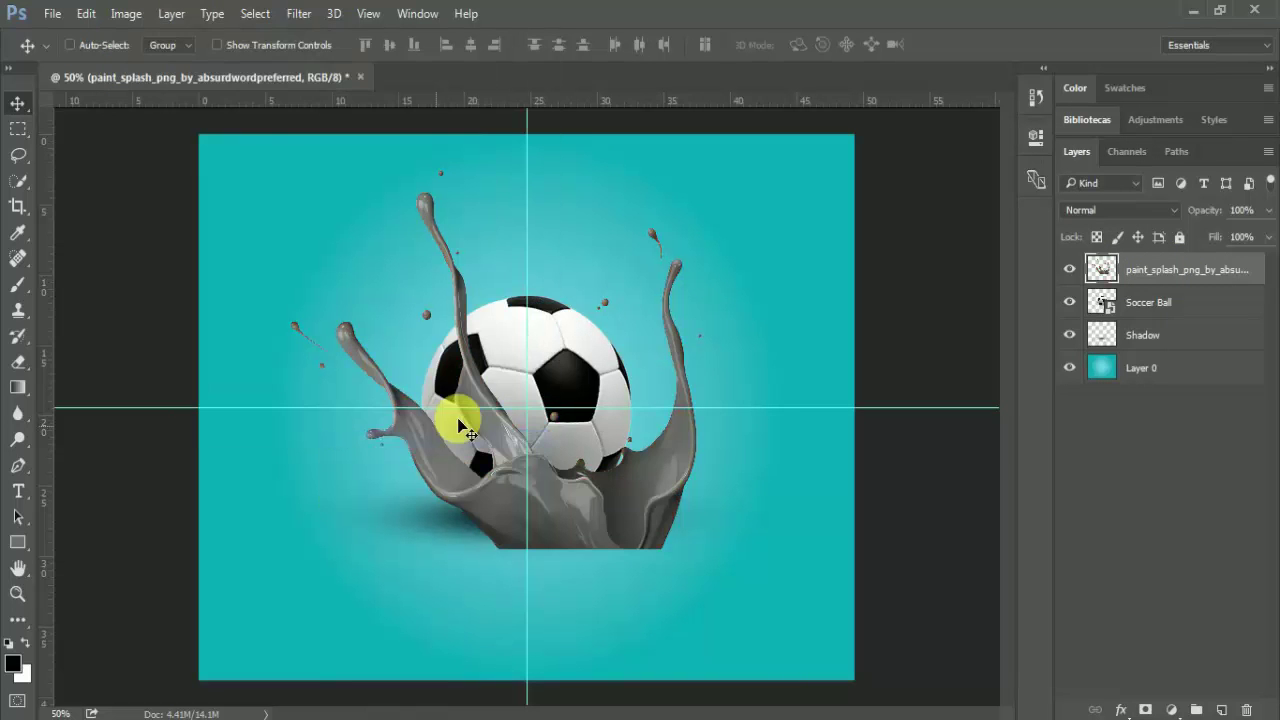
{"action": "key", "text": "ctrl"}
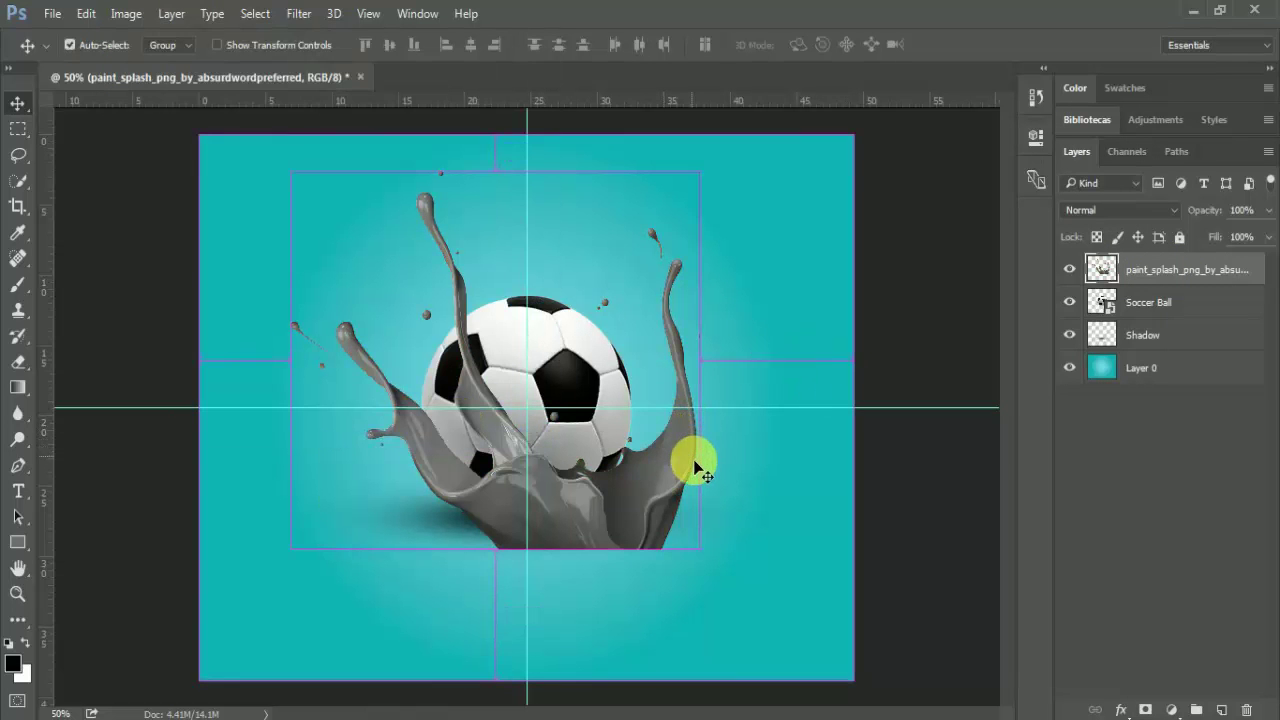
{"action": "key", "text": "ctrl+t"}
{"action": "right_click", "coordinate": [652, 469]}
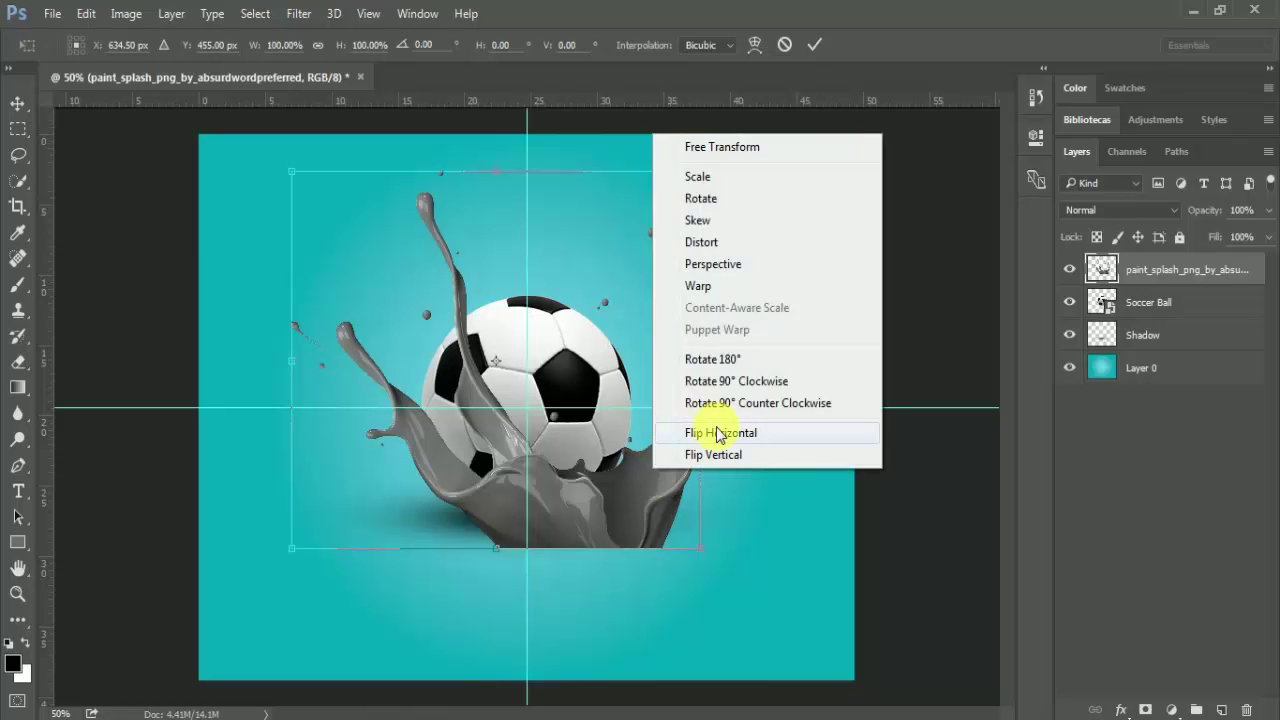
{"action": "left_click", "coordinate": [718, 433]}
Step: Shrink the splash, tilt it about 33–37°, and position it at the ball's upper right
{"action": "mouse_move", "coordinate": [479, 460]}
{"action": "left_mouse_down"}
{"action": "mouse_move", "coordinate": [604, 398]}
{"action": "mouse_move", "coordinate": [631, 294]}
{"action": "mouse_move", "coordinate": [537, 457]}
{"action": "mouse_move", "coordinate": [491, 348]}
{"action": "left_mouse_up"}
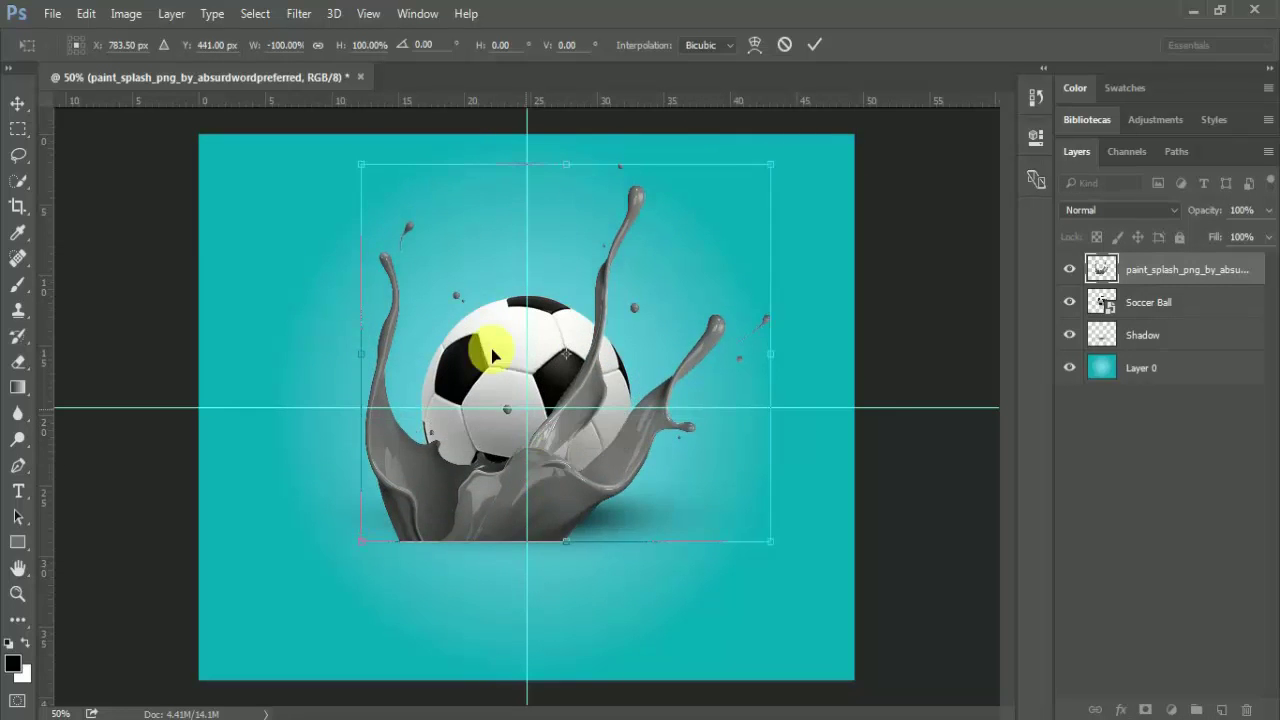
{"action": "left_click_drag", "start_coordinate": [363, 166], "coordinate": [466, 257]}
{"action": "mouse_move", "coordinate": [548, 322]}
{"action": "left_mouse_down"}
{"action": "mouse_move", "coordinate": [611, 274]}
{"action": "mouse_move", "coordinate": [627, 240]}
{"action": "left_mouse_up"}
{"action": "left_click_drag", "start_coordinate": [757, 314], "coordinate": [775, 395]}
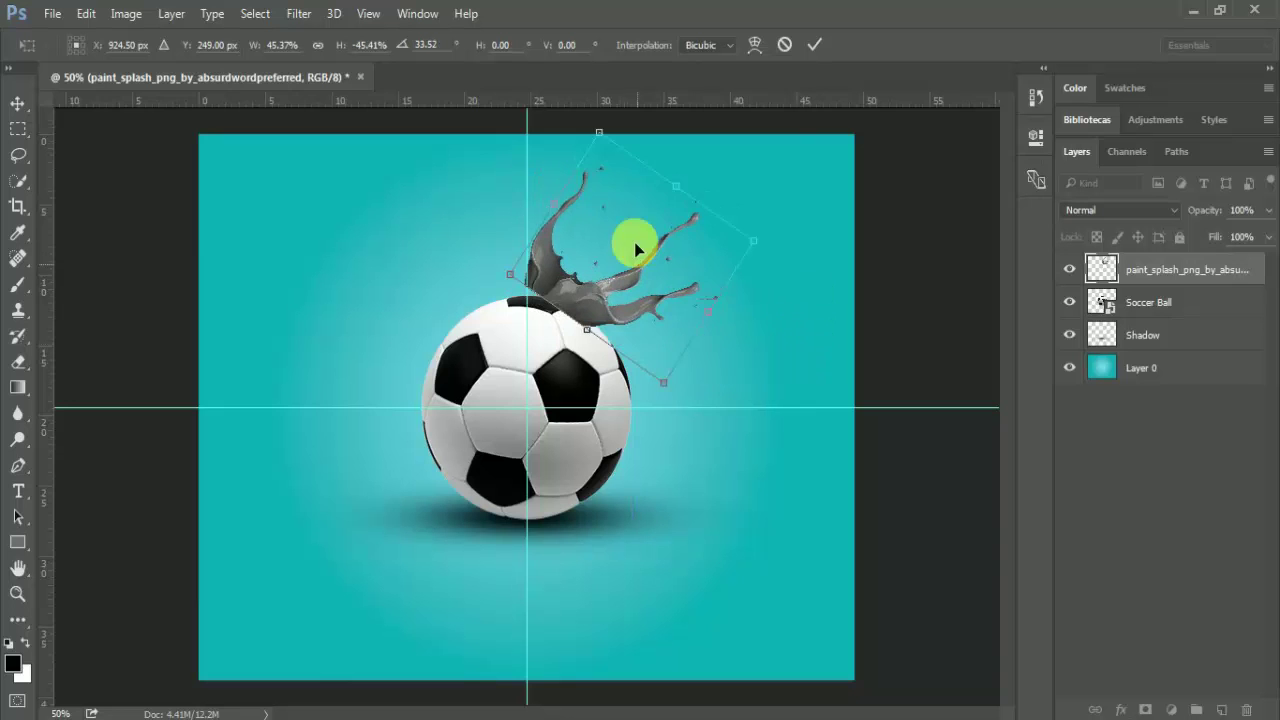
{"action": "left_click_drag", "start_coordinate": [636, 248], "coordinate": [614, 283]}
{"action": "scroll", "coordinate": [614, 283], "scroll_direction": "up", "scroll_amount": 2}
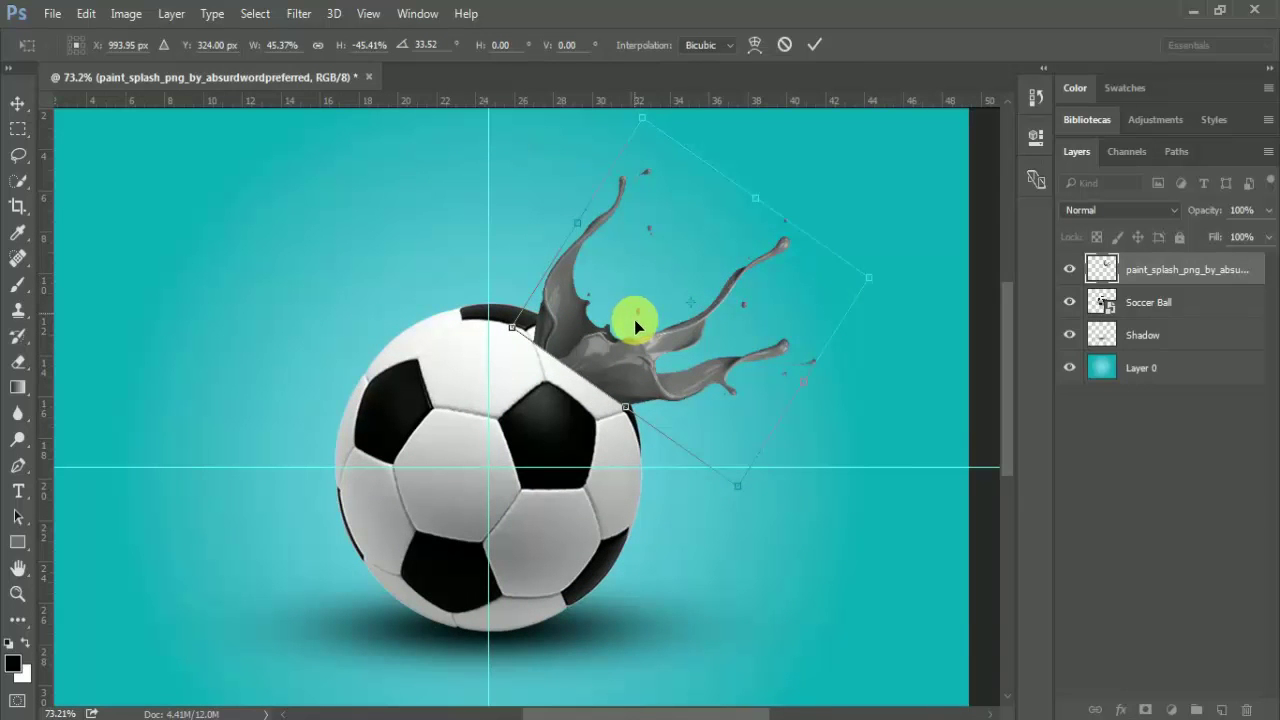
{"action": "left_click_drag", "start_coordinate": [666, 309], "coordinate": [666, 299]}
{"action": "left_click_drag", "start_coordinate": [874, 380], "coordinate": [878, 404]}
{"action": "left_click_drag", "start_coordinate": [597, 306], "coordinate": [601, 310]}
{"action": "key", "text": "Up"}
{"action": "key", "text": "Up"}
{"action": "key", "text": "Up"}
{"action": "key", "text": "Left"}
{"action": "key", "text": "Left"}
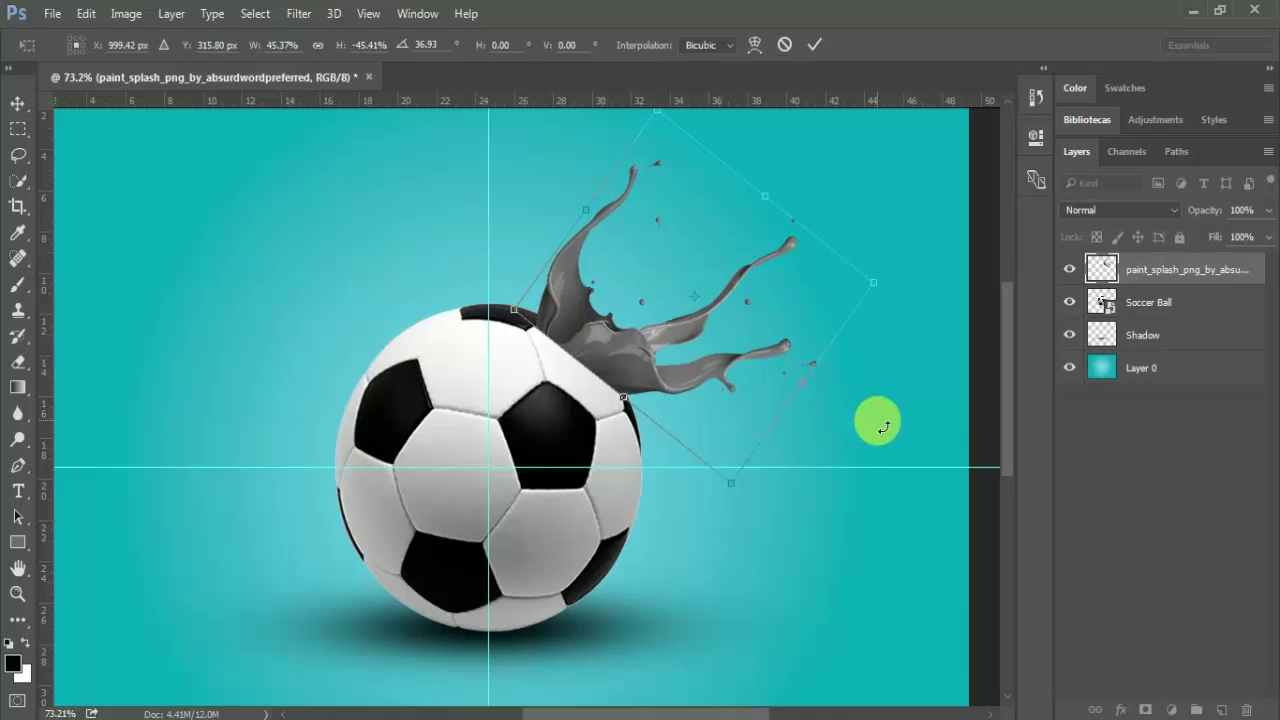
{"action": "left_click_drag", "start_coordinate": [745, 316], "coordinate": [741, 316]}
{"action": "key", "text": "Return"}
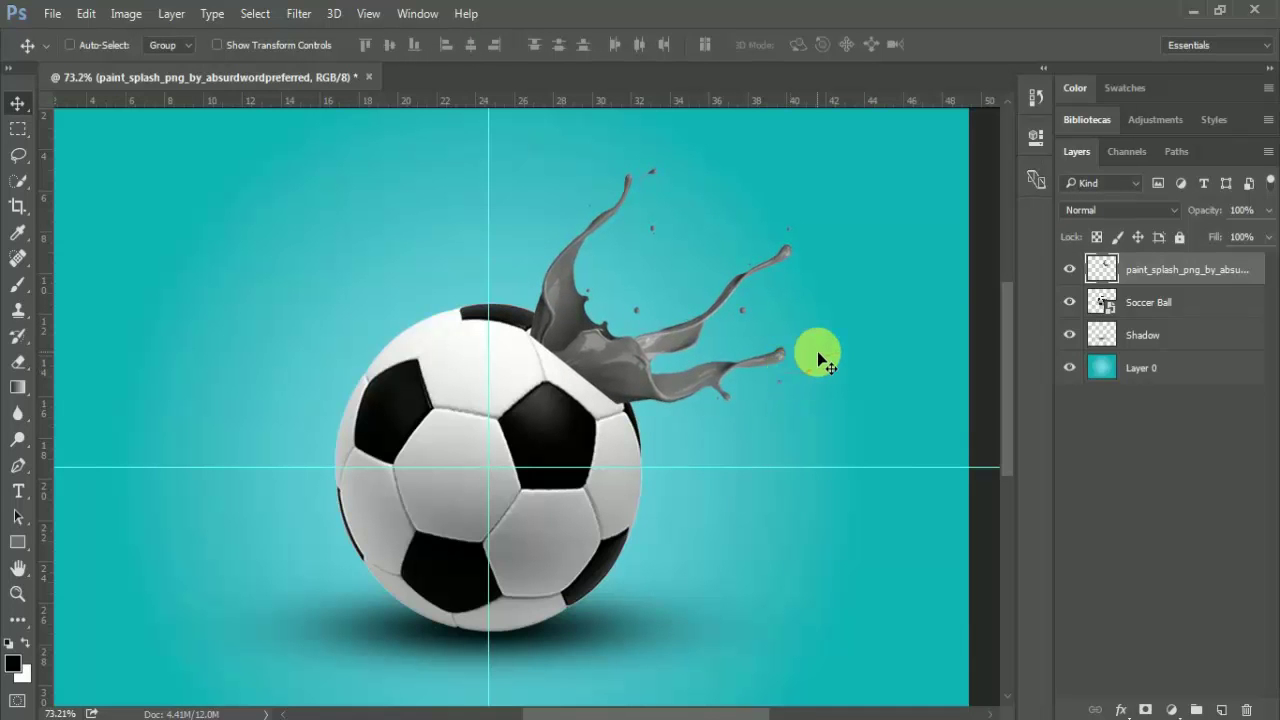
Step: Shrink the splash slightly more
{"action": "key", "text": "ctrl+t"}
{"action": "scroll", "coordinate": [744, 248], "scroll_direction": "down", "scroll_amount": 1}
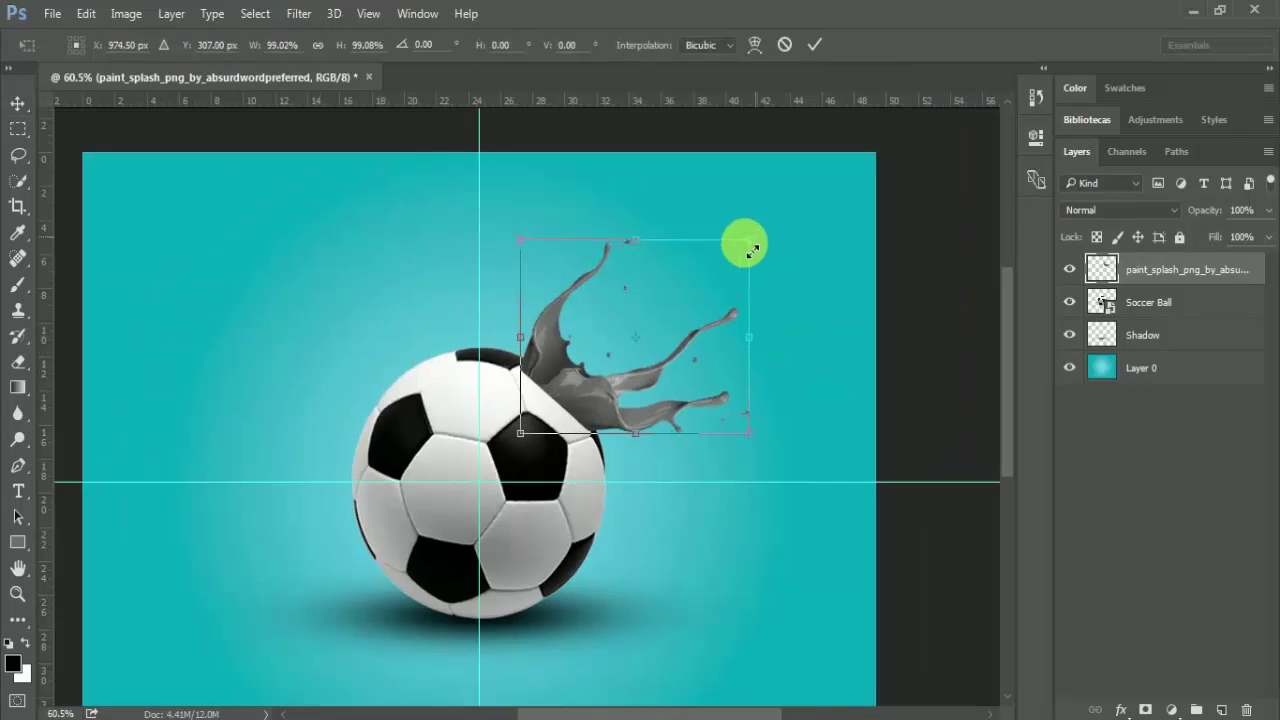
{"action": "left_click_drag", "start_coordinate": [752, 250], "coordinate": [749, 254]}
{"action": "key", "text": "Return"}
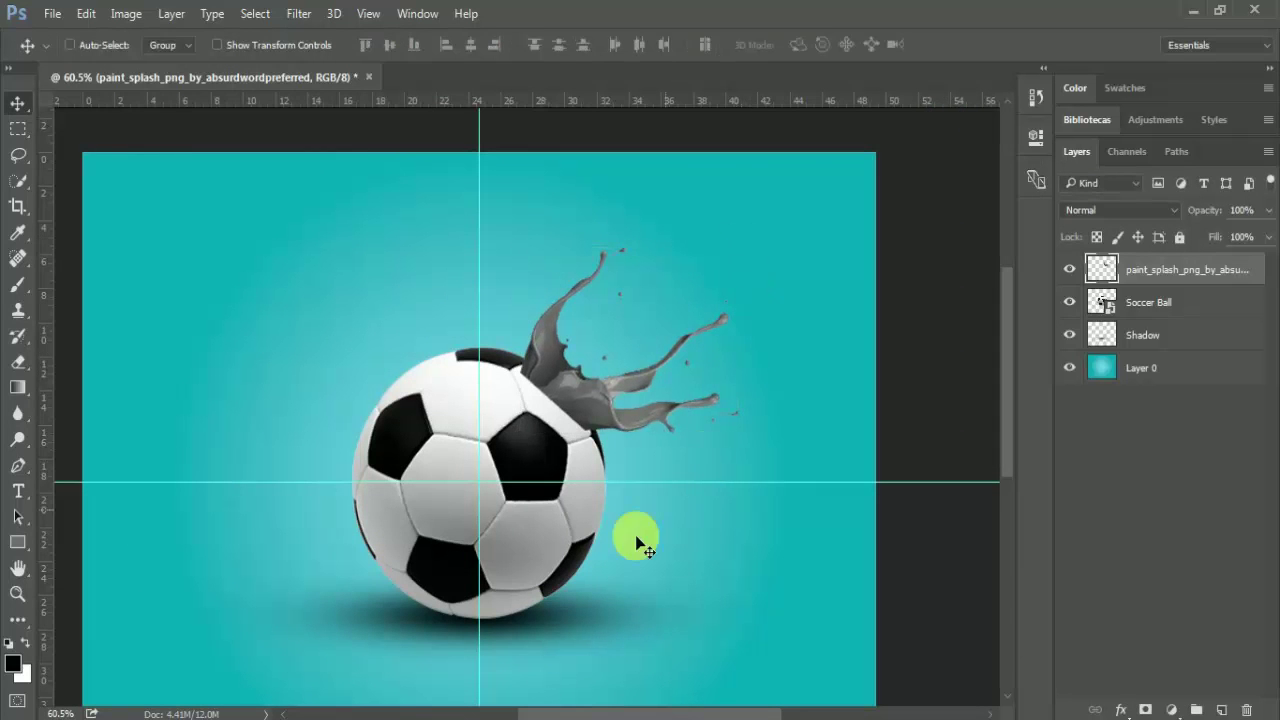
{"action": "scroll", "coordinate": [702, 402], "scroll_direction": "down", "scroll_amount": 2}
{"action": "scroll", "coordinate": [696, 400], "scroll_direction": "up", "scroll_amount": 2}
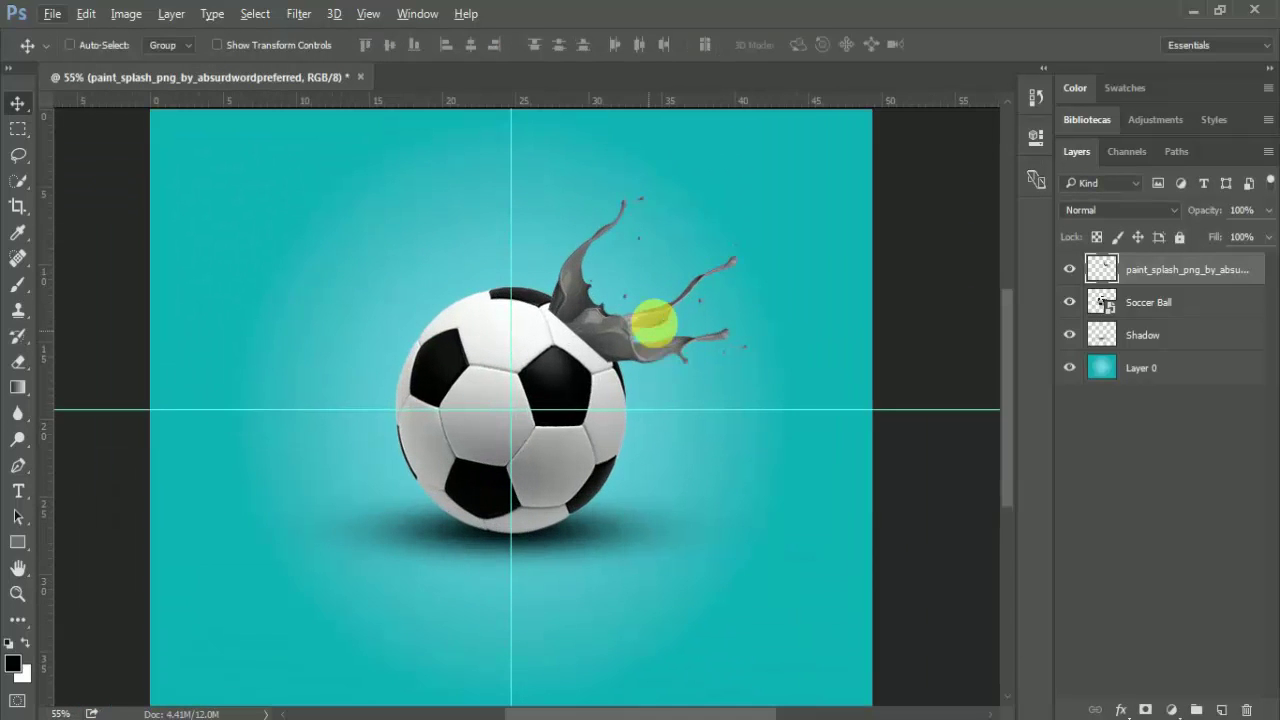
{"action": "scroll", "coordinate": [653, 320], "scroll_direction": "up", "scroll_amount": 1}
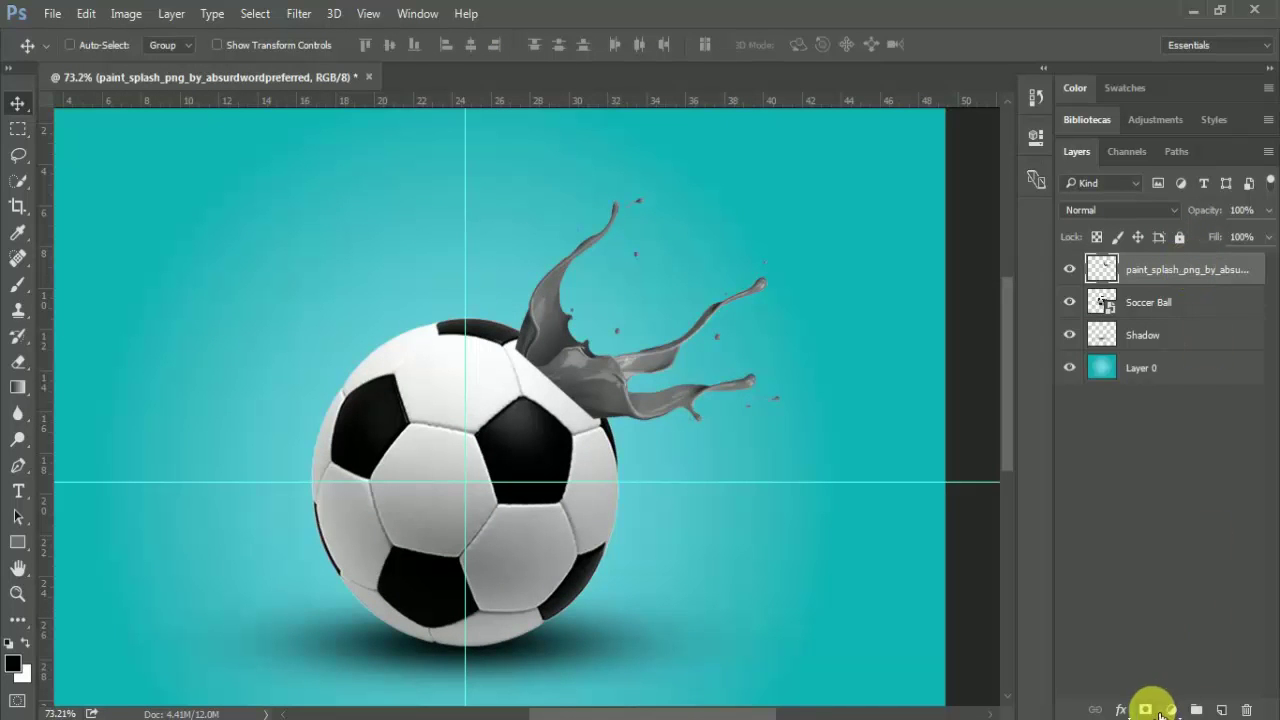
Step: Add a layer mask and a Curves adjustment clipped to the splash layer
{"action": "left_click", "coordinate": [1150, 710]}
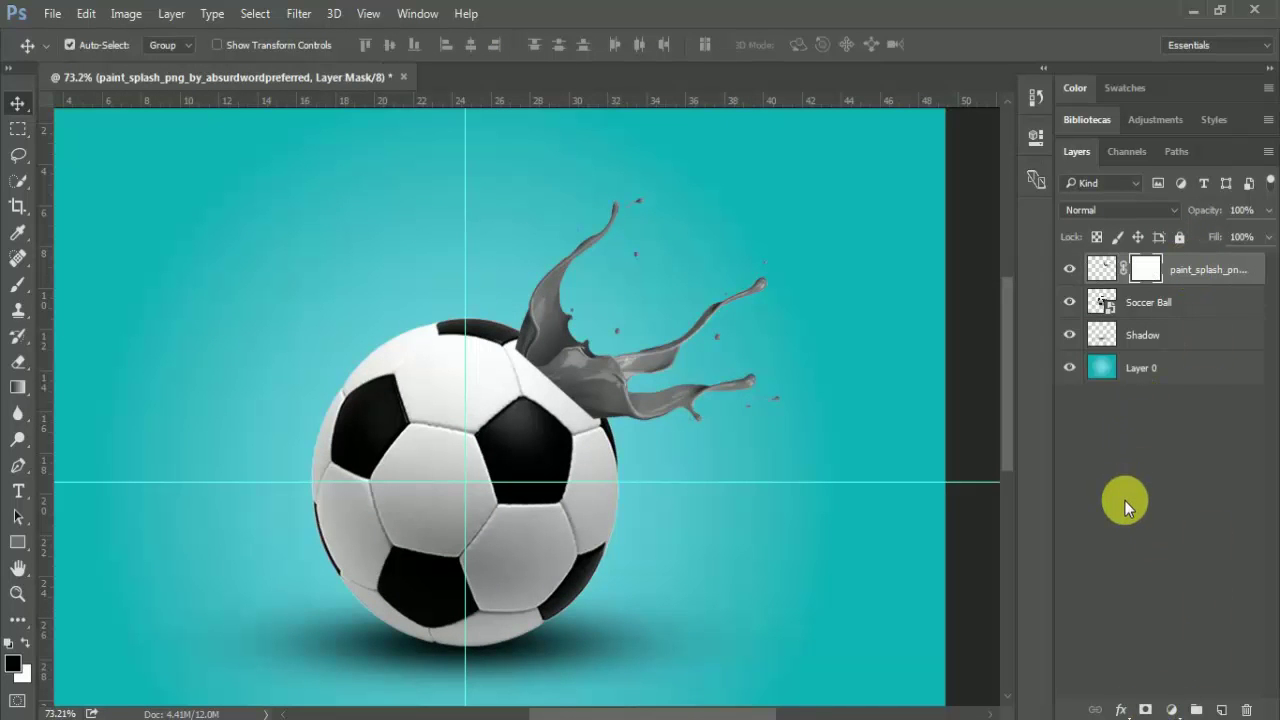
{"action": "left_click", "coordinate": [1172, 709]}
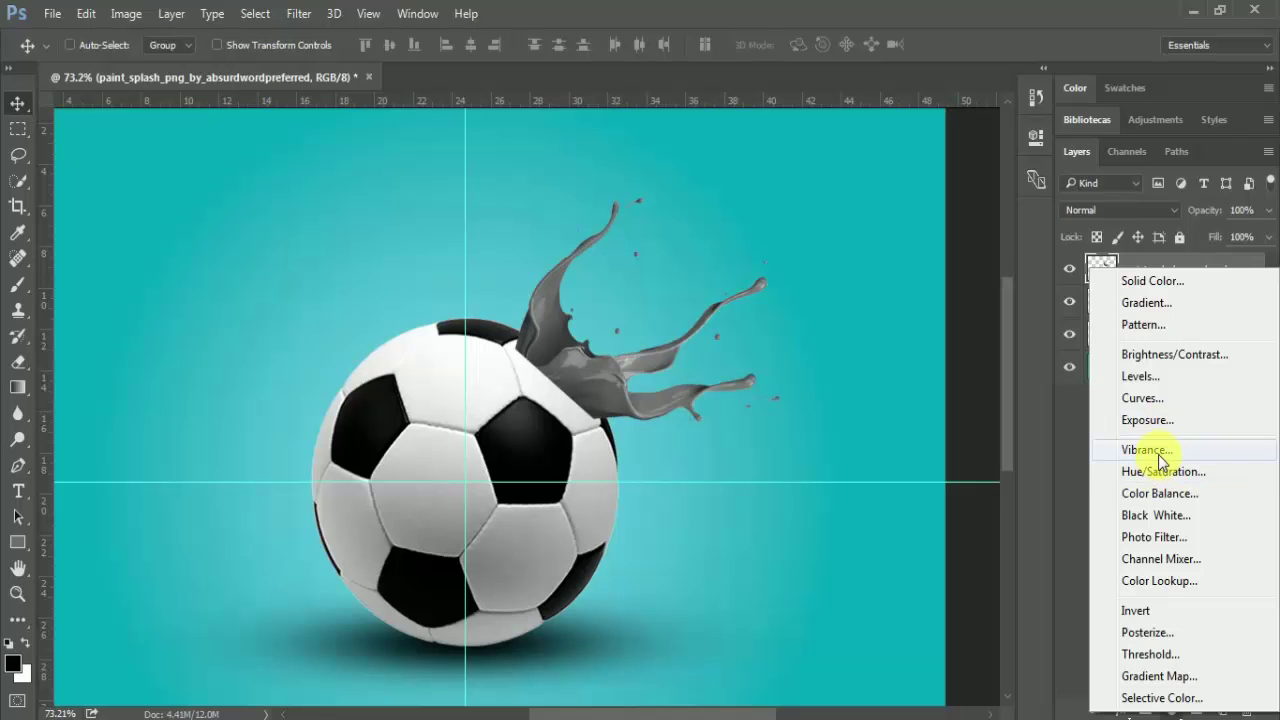
{"action": "left_click", "coordinate": [1158, 398]}
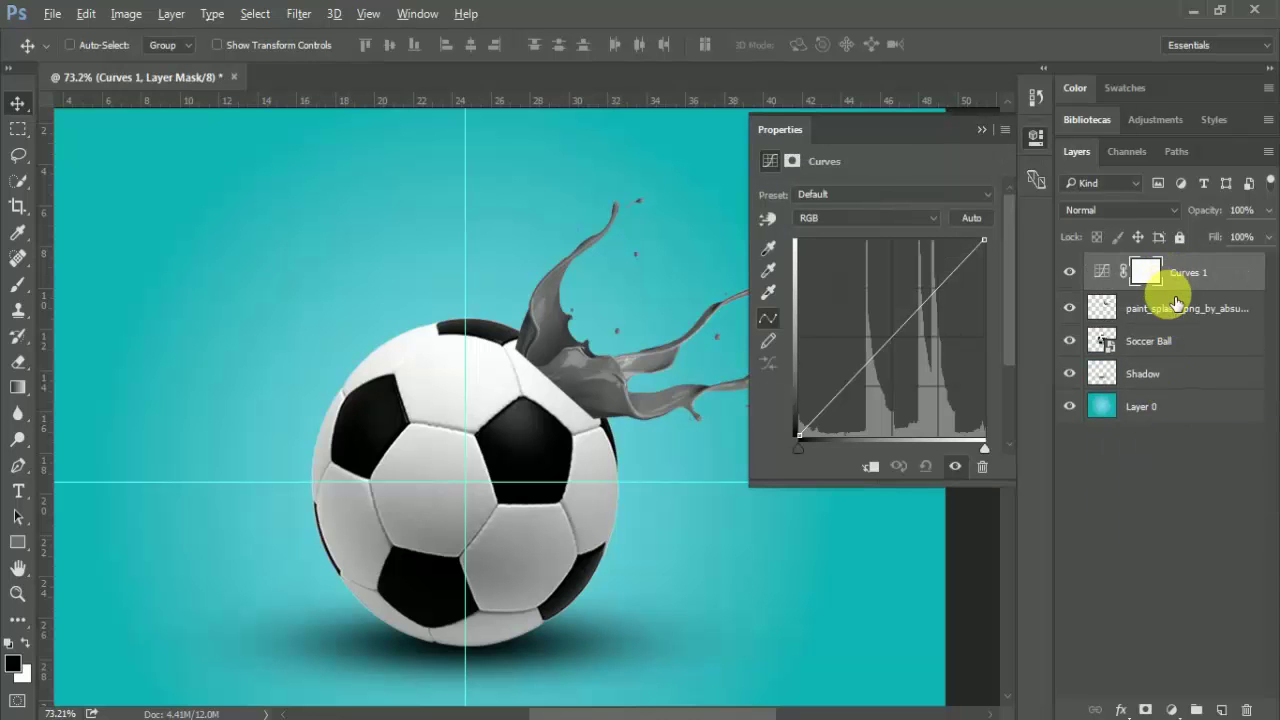
{"action": "left_click", "coordinate": [1181, 301], "text": "alt"}
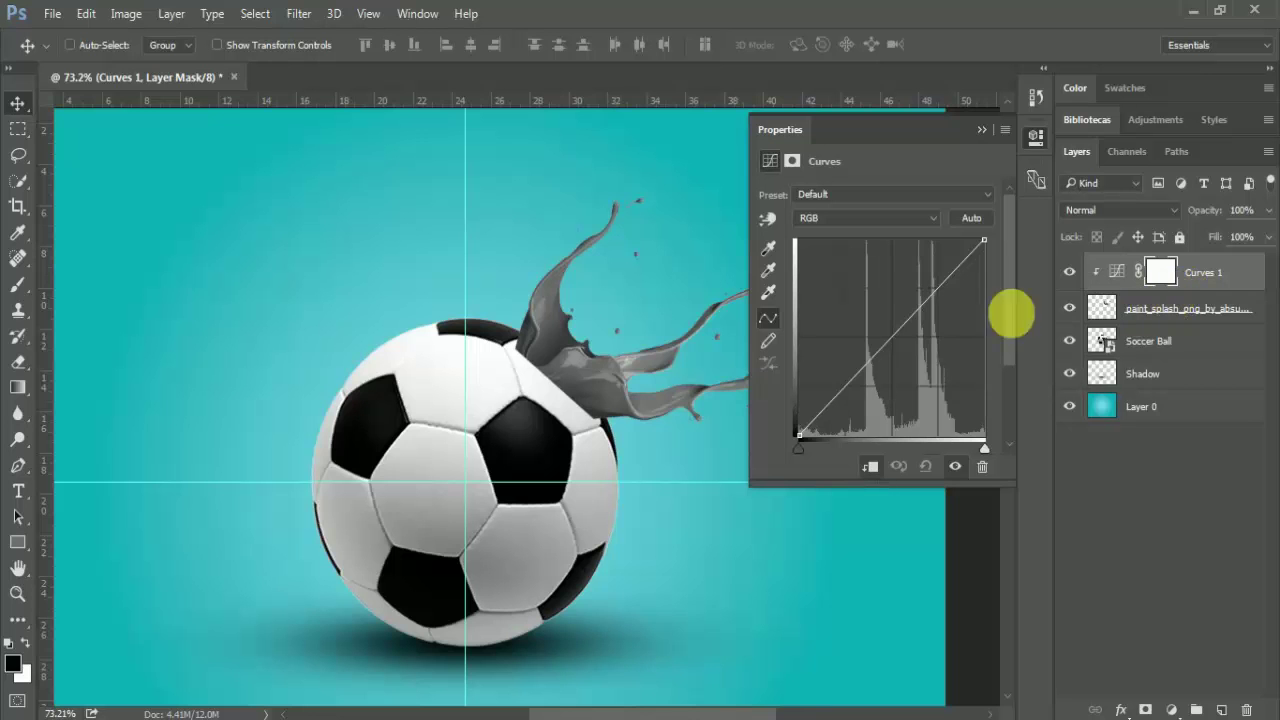
Step: Raise the curve's dark point and pull the highlight point left to whiten the splash
{"action": "left_click_drag", "start_coordinate": [807, 446], "coordinate": [791, 312]}
{"action": "mouse_move", "coordinate": [985, 241]}
{"action": "left_mouse_down"}
{"action": "mouse_move", "coordinate": [929, 231]}
{"action": "mouse_move", "coordinate": [940, 238]}
{"action": "left_mouse_up"}
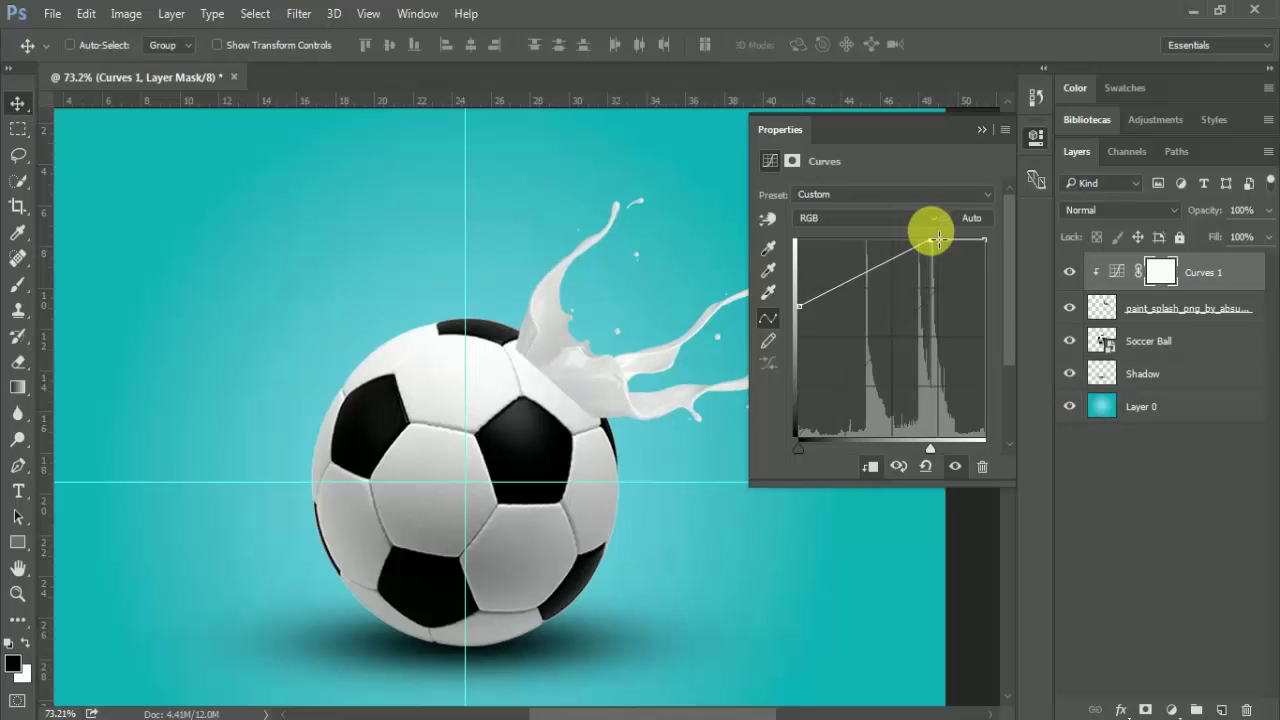
{"action": "left_click_drag", "start_coordinate": [806, 311], "coordinate": [803, 298]}
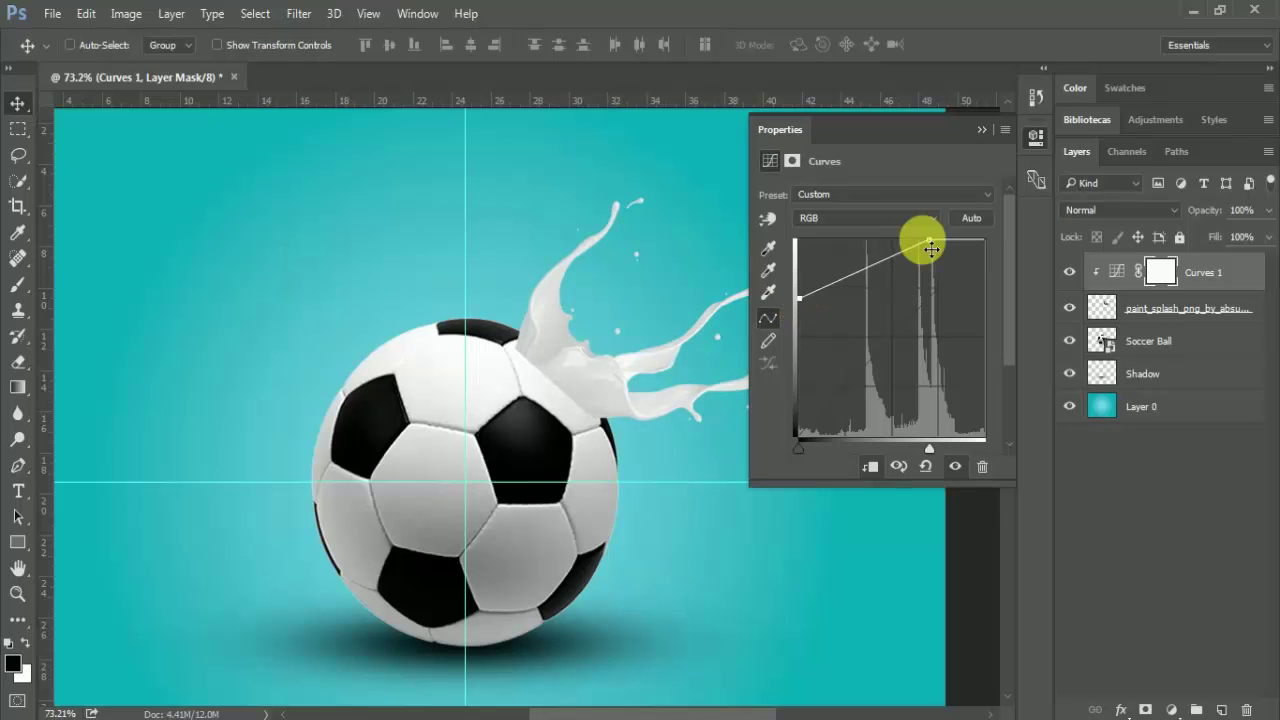
{"action": "left_click_drag", "start_coordinate": [941, 250], "coordinate": [915, 244]}
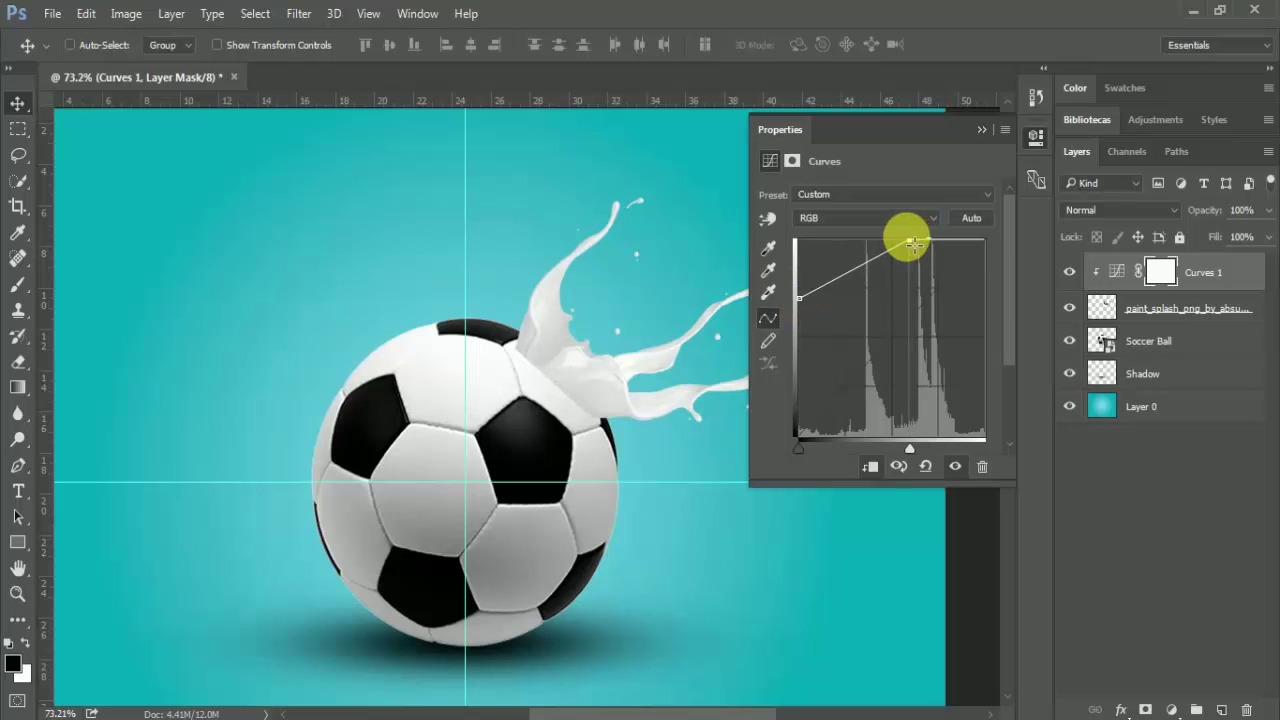
{"action": "scroll", "coordinate": [575, 375], "scroll_direction": "up", "scroll_amount": 2}
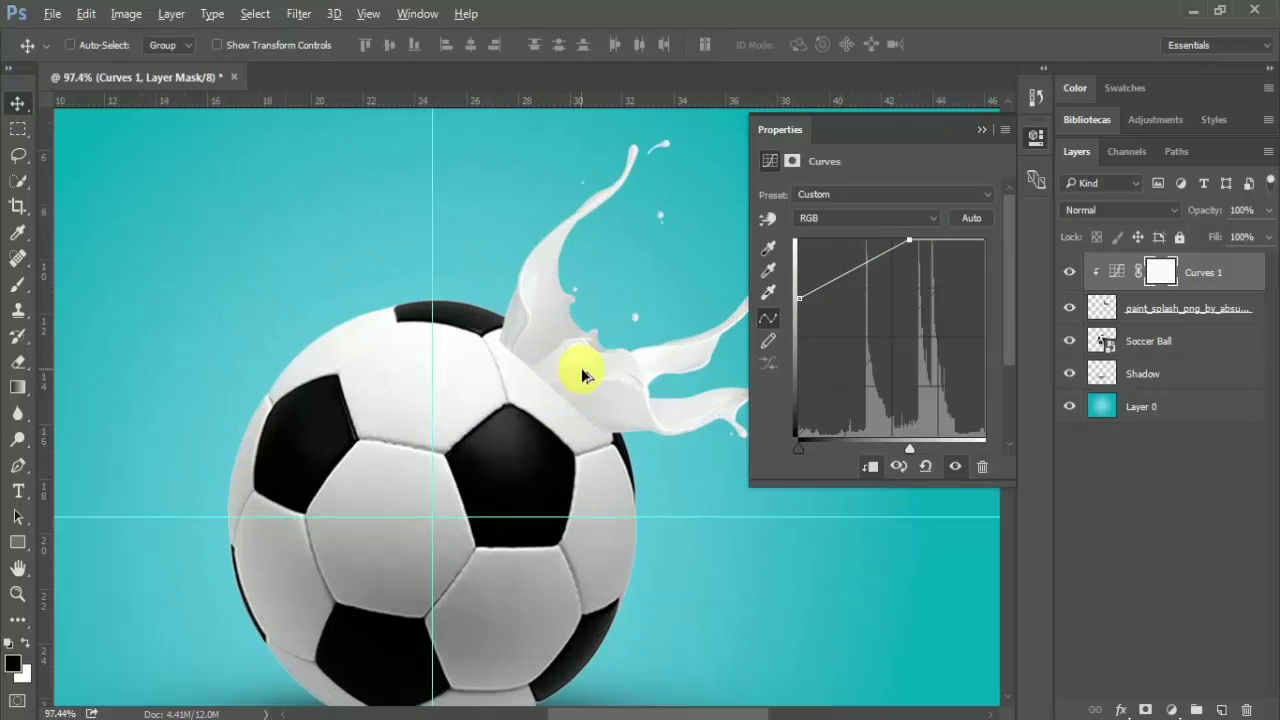
{"action": "scroll", "coordinate": [581, 367], "scroll_direction": "up", "scroll_amount": 1}
Step: Select the paint_splash layer and set up the Eraser with a soft 38 px brush
{"action": "left_click", "coordinate": [1240, 308]}
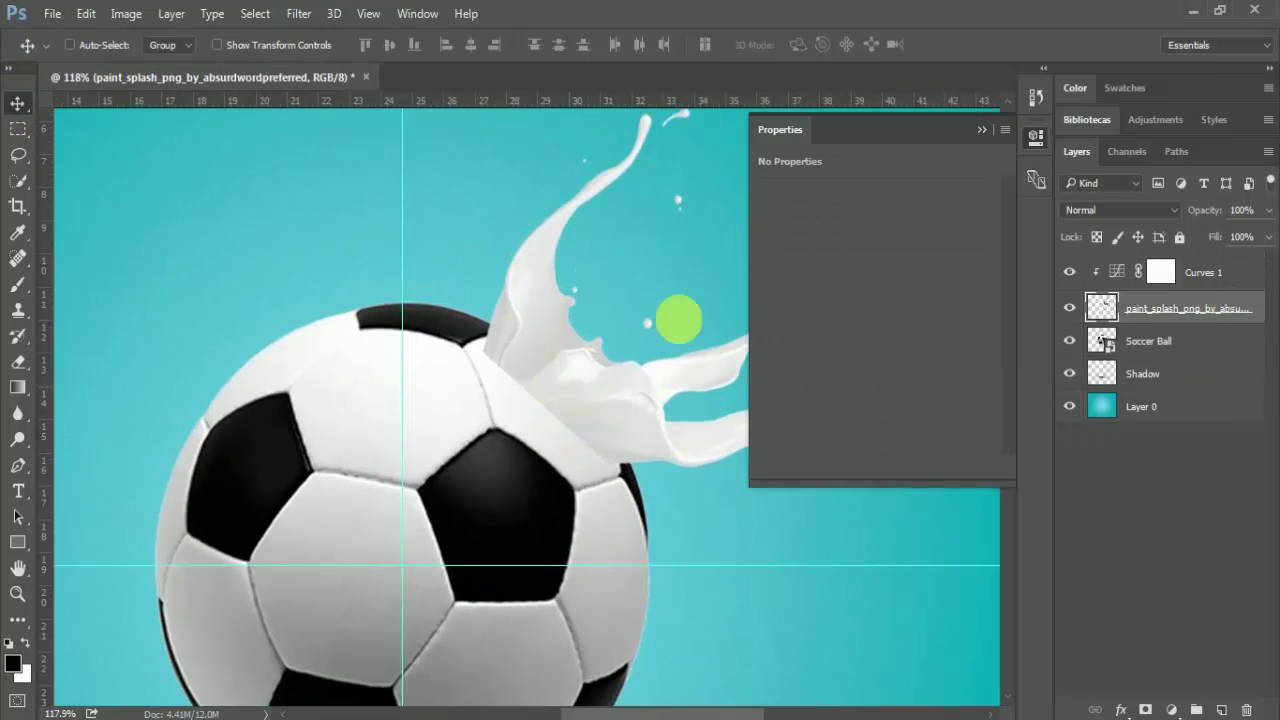
{"action": "key", "text": "e"}
{"action": "scroll", "coordinate": [581, 440], "scroll_direction": "up", "scroll_amount": 2}
{"action": "right_click", "coordinate": [524, 423]}
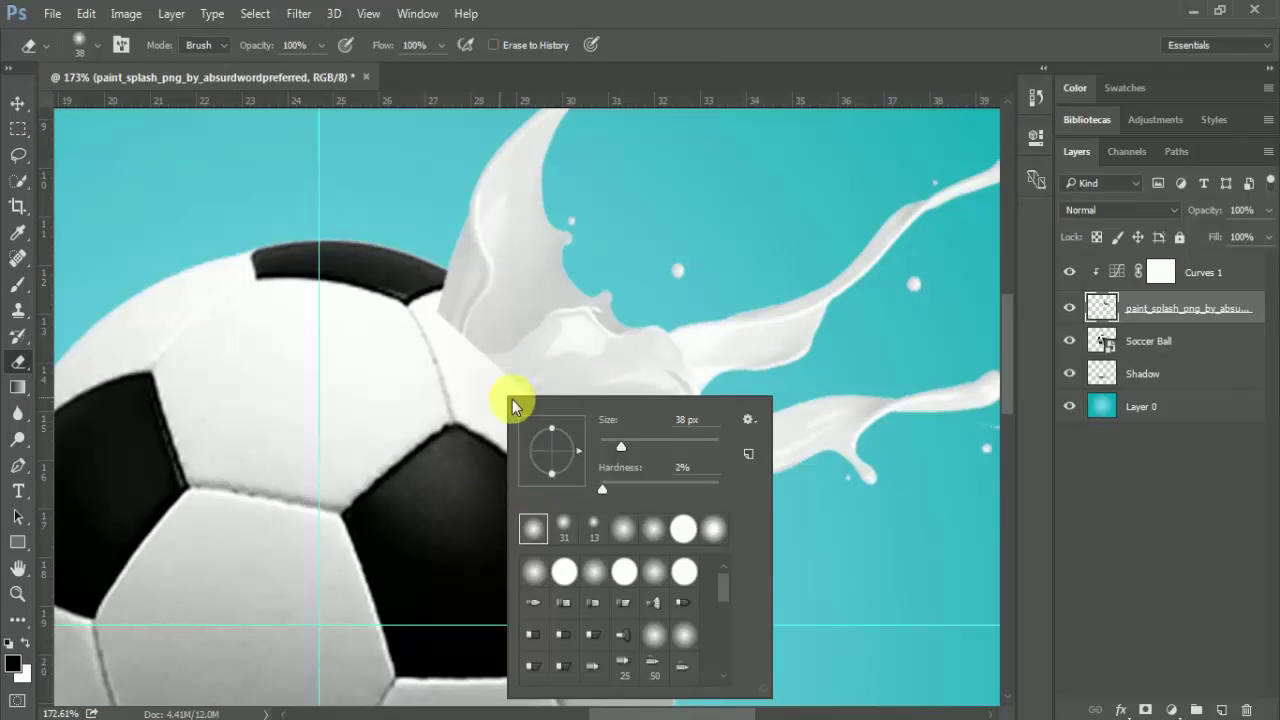
{"action": "key", "text": "Escape"}
Step: Erase the splash's lower edge where it overlaps the ball, revealing the seam and panels
{"action": "left_click_drag", "start_coordinate": [643, 446], "coordinate": [623, 494]}
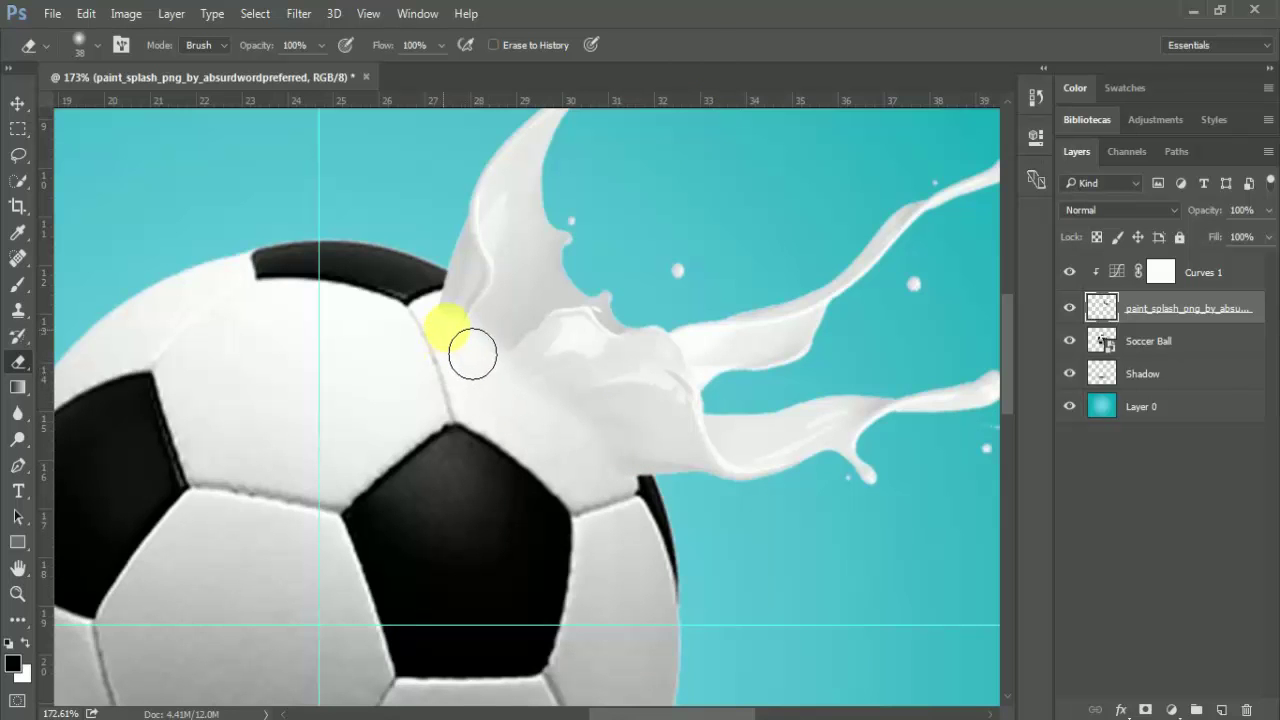
{"action": "mouse_move", "coordinate": [486, 361]}
{"action": "left_mouse_down"}
{"action": "mouse_move", "coordinate": [527, 392]}
{"action": "mouse_move", "coordinate": [467, 361]}
{"action": "mouse_move", "coordinate": [559, 428]}
{"action": "left_mouse_up"}
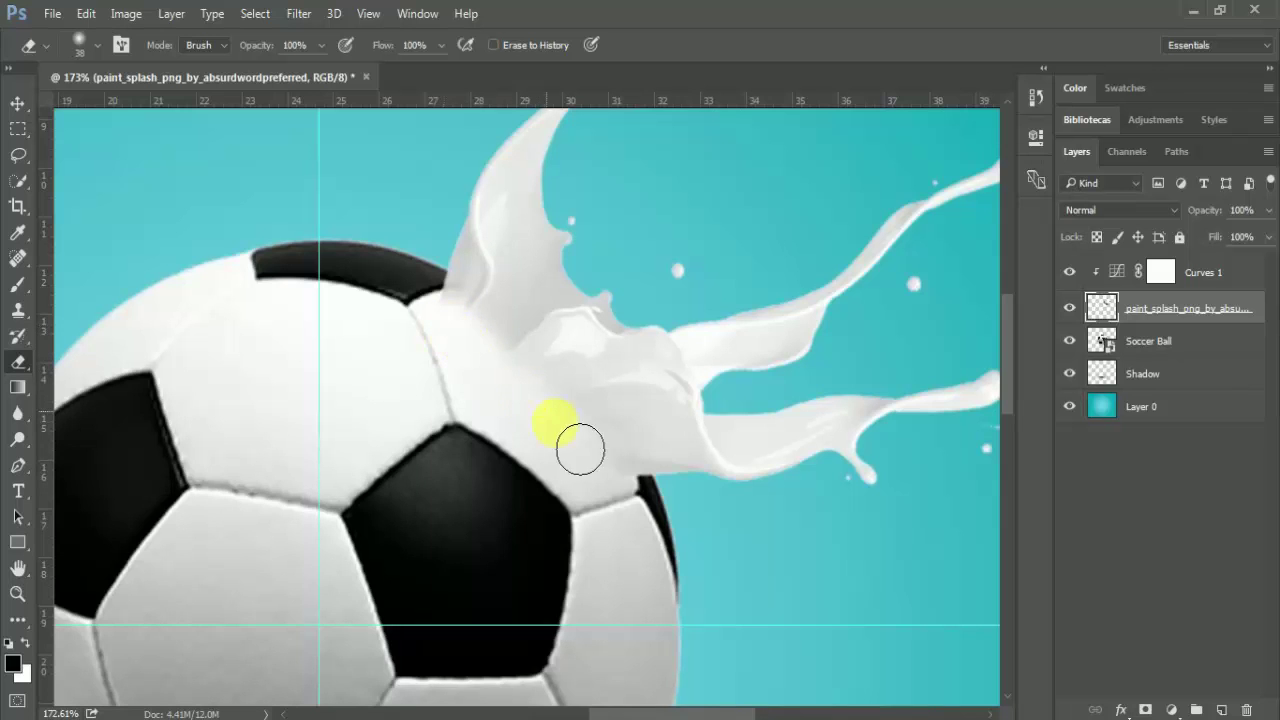
{"action": "mouse_move", "coordinate": [615, 491]}
{"action": "left_mouse_down"}
{"action": "mouse_move", "coordinate": [622, 480]}
{"action": "mouse_move", "coordinate": [528, 410]}
{"action": "left_mouse_up"}
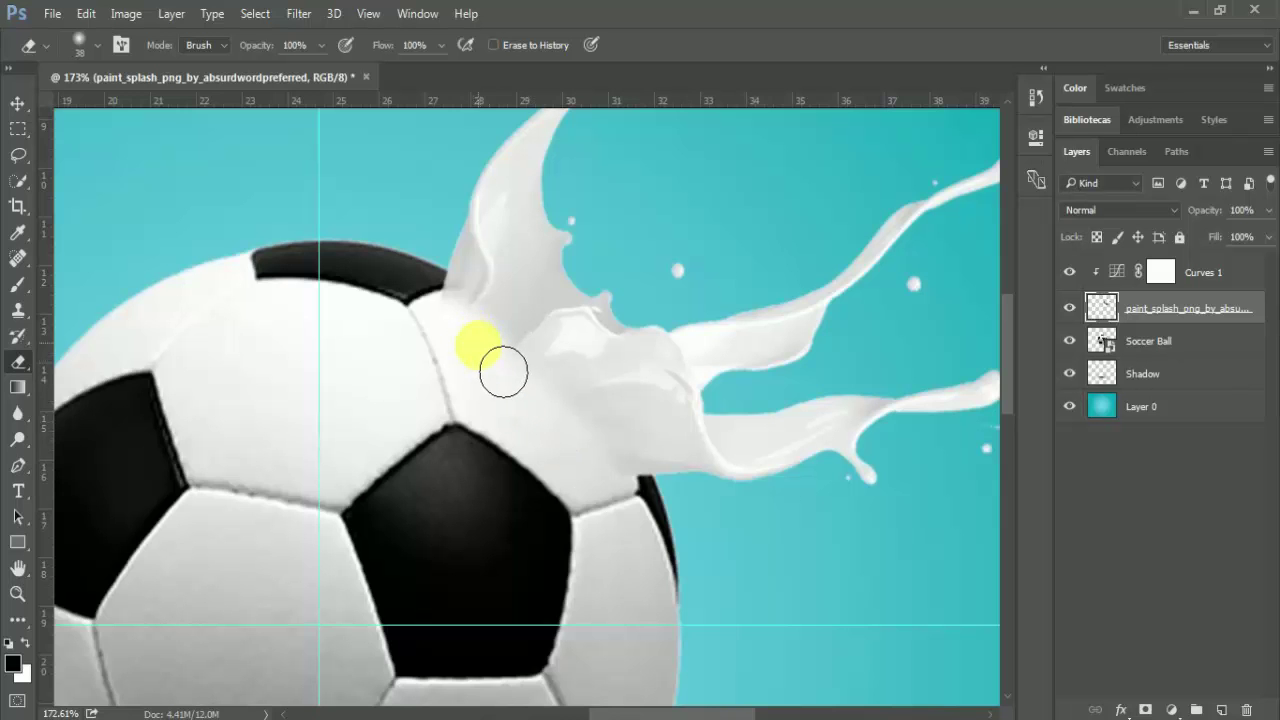
{"action": "scroll", "coordinate": [503, 371], "scroll_direction": "down", "scroll_amount": 3}
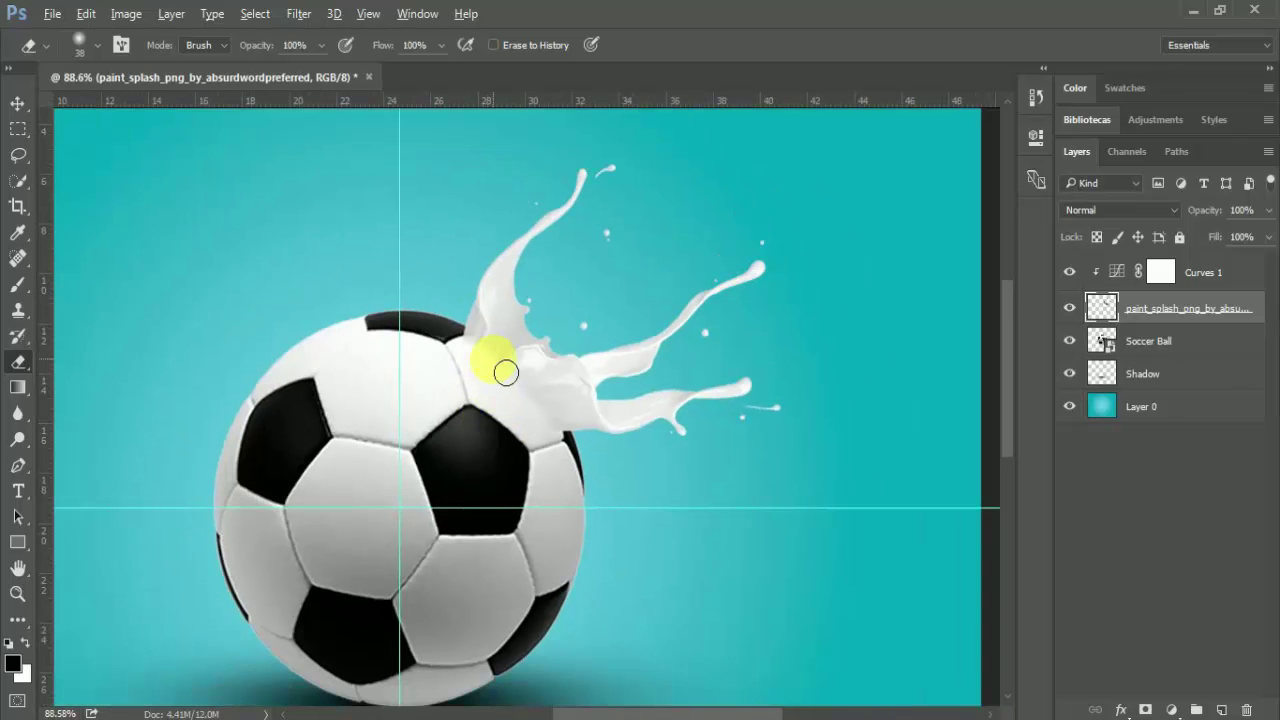
{"action": "scroll", "coordinate": [505, 372], "scroll_direction": "up", "scroll_amount": 1}
{"action": "scroll", "coordinate": [503, 368], "scroll_direction": "down", "scroll_amount": 1}
{"action": "scroll", "coordinate": [508, 366], "scroll_direction": "down", "scroll_amount": 2}
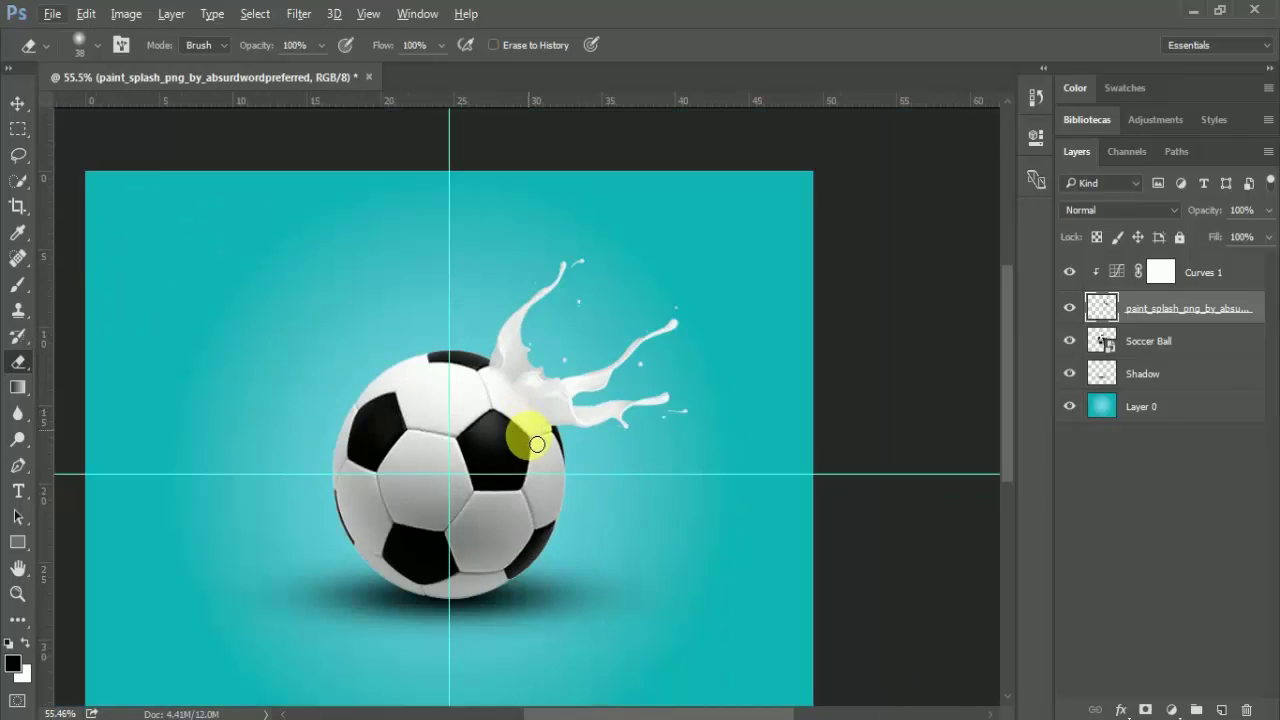
Step: Stretch the milk splash slightly taller with Free Transform, then return to the Eraser
{"action": "scroll", "coordinate": [390, 470], "scroll_direction": "up", "scroll_amount": 1}
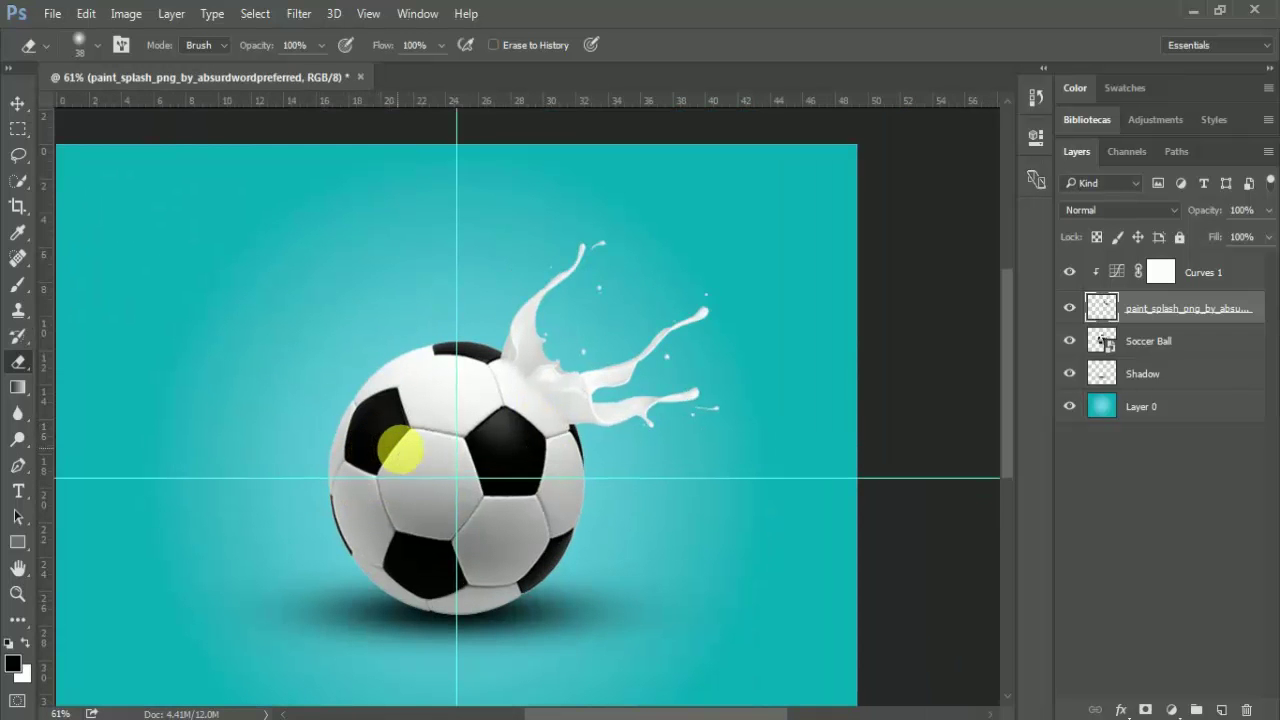
{"action": "key", "text": "ctrl+t"}
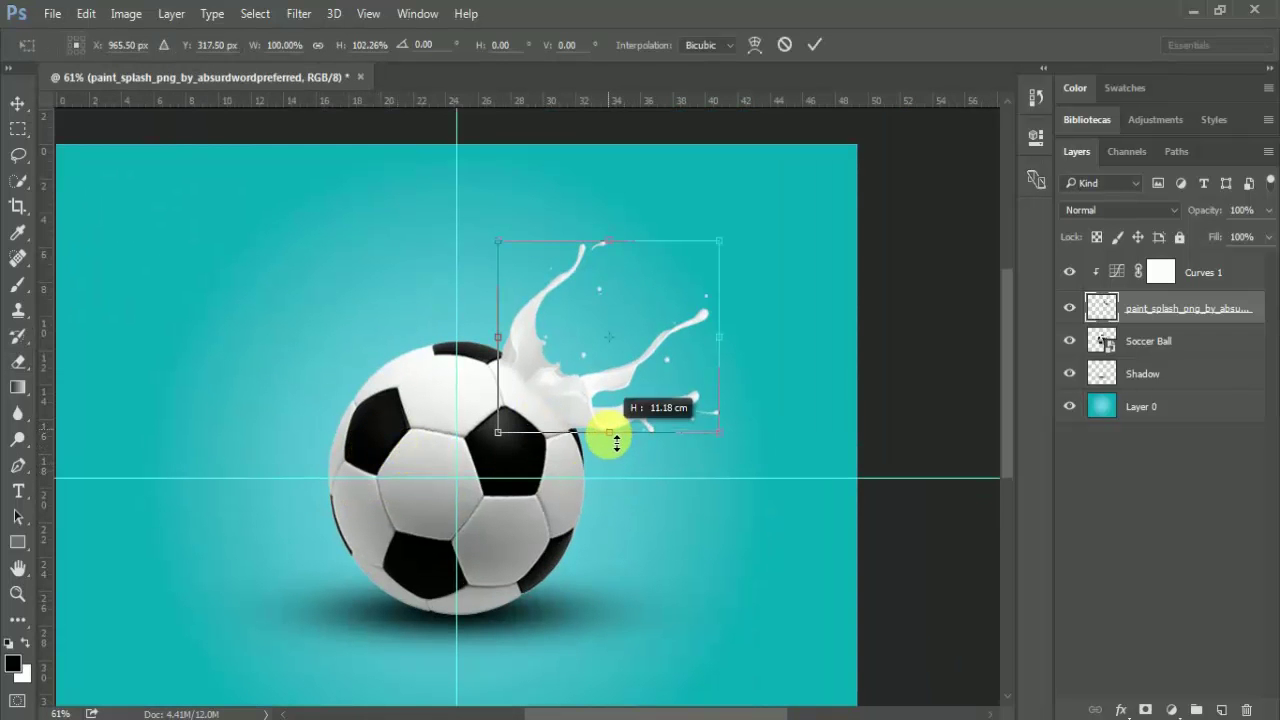
{"action": "key", "text": "Return"}
{"action": "key", "text": "e"}
{"action": "scroll", "coordinate": [517, 470], "scroll_direction": "up", "scroll_amount": 1}
{"action": "scroll", "coordinate": [531, 437], "scroll_direction": "up", "scroll_amount": 4}
{"action": "scroll", "coordinate": [523, 394], "scroll_direction": "up", "scroll_amount": 3}
{"action": "scroll", "coordinate": [562, 378], "scroll_direction": "up", "scroll_amount": 2}
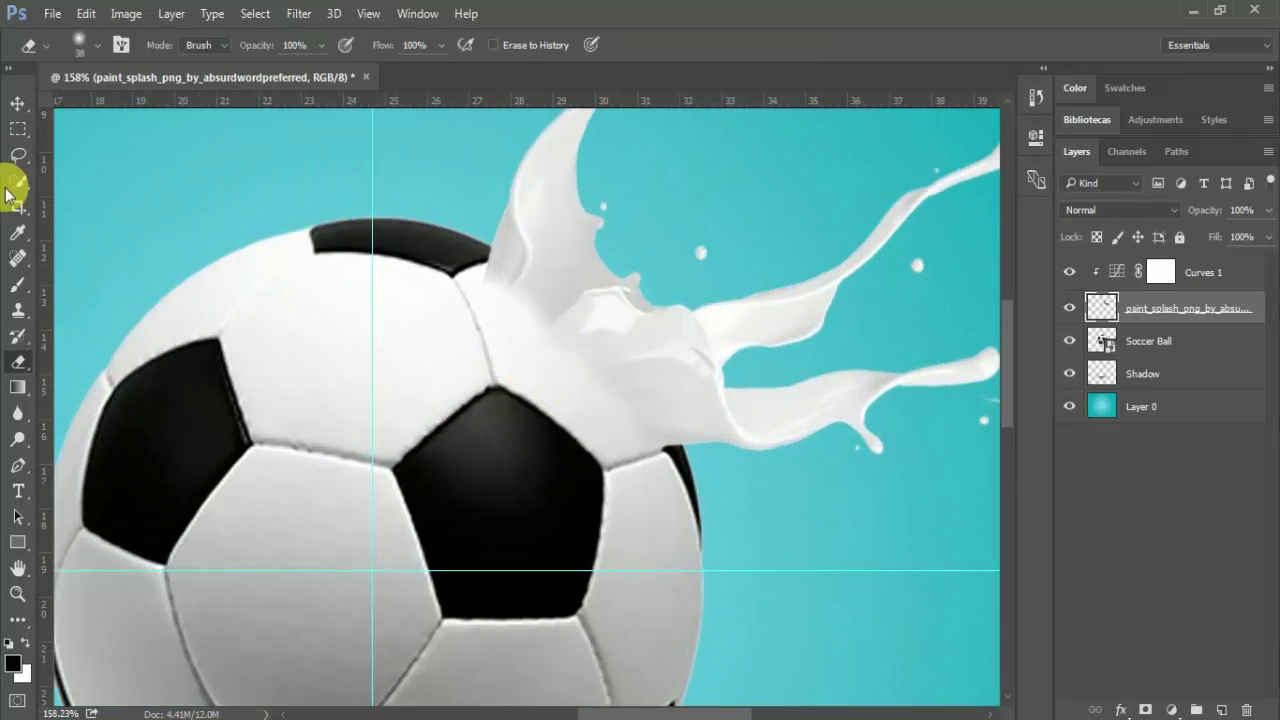
Step: Select the Move tool and reopen the Curves 1 adjustment settings
{"action": "left_click", "coordinate": [17, 103]}
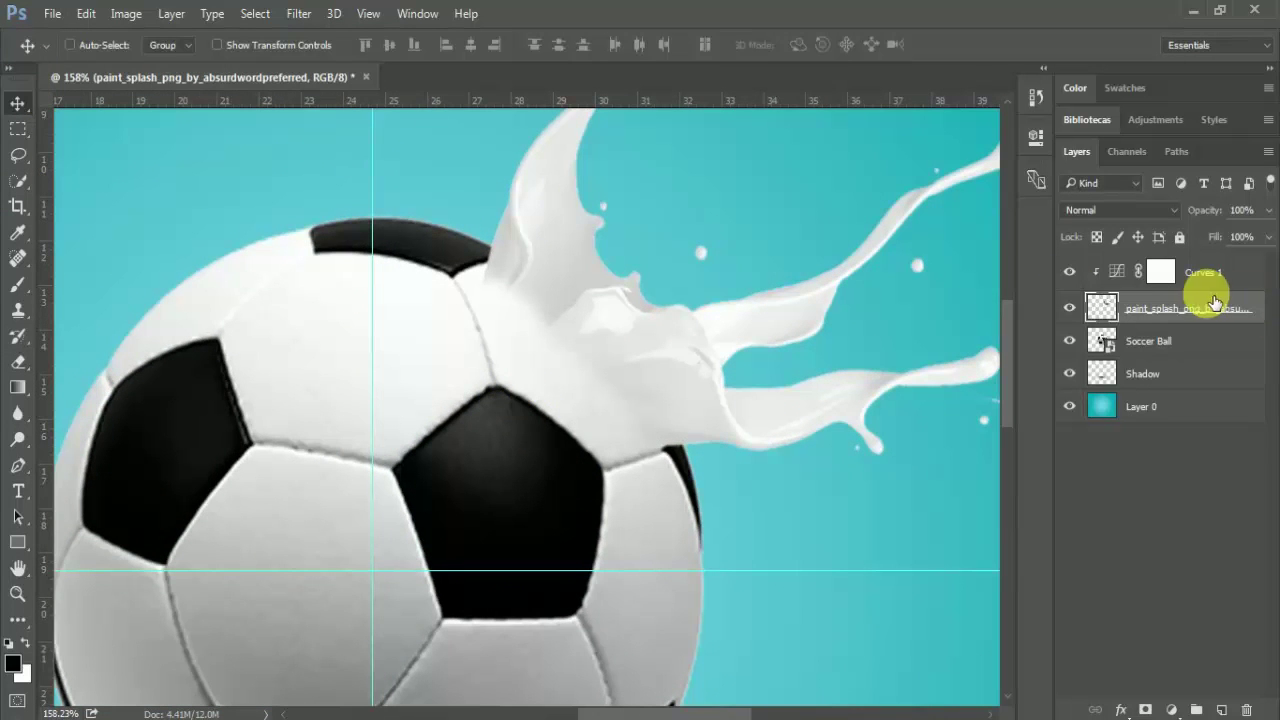
{"action": "scroll", "coordinate": [760, 409], "scroll_direction": "down", "scroll_amount": 4}
{"action": "left_click_drag", "start_coordinate": [566, 710], "coordinate": [600, 710]}
{"action": "scroll", "coordinate": [655, 592], "scroll_direction": "up", "scroll_amount": 1}
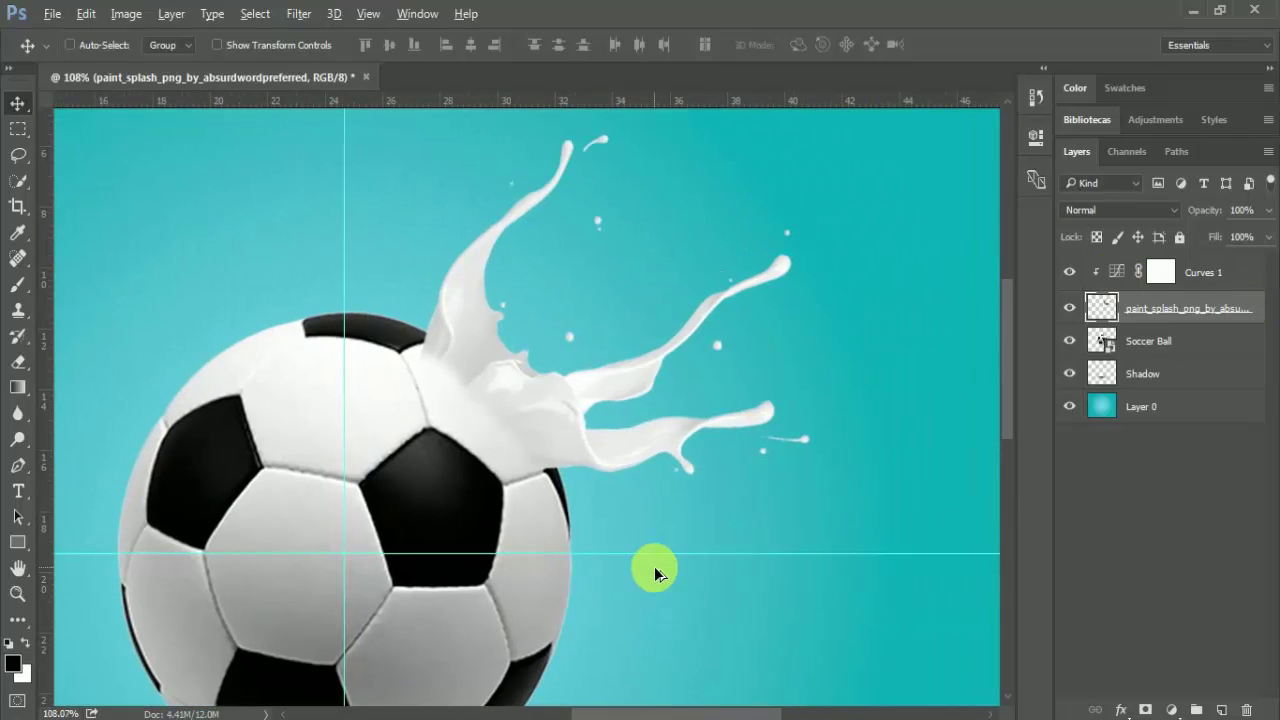
{"action": "scroll", "coordinate": [654, 566], "scroll_direction": "down", "scroll_amount": 1}
{"action": "double_click", "coordinate": [1116, 268]}
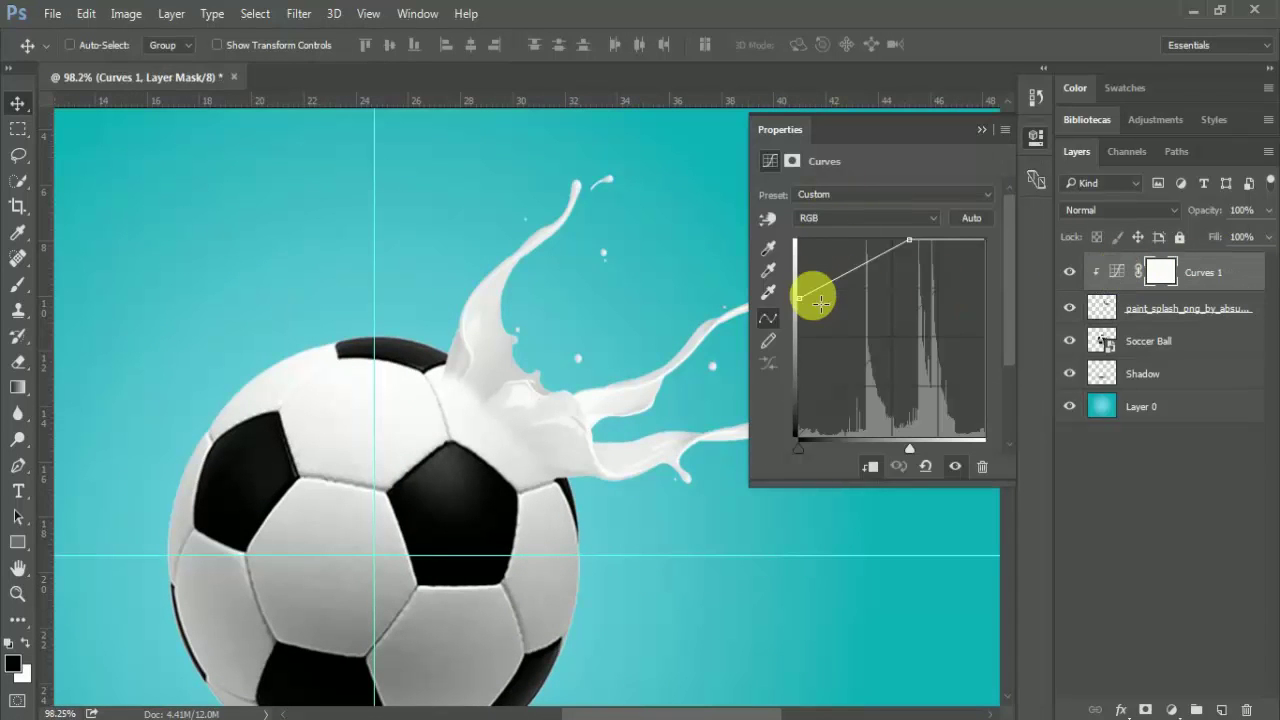
Step: Raise the curve's lower-left dark point a little further and collapse the Properties panel
{"action": "left_click_drag", "start_coordinate": [806, 307], "coordinate": [805, 296]}
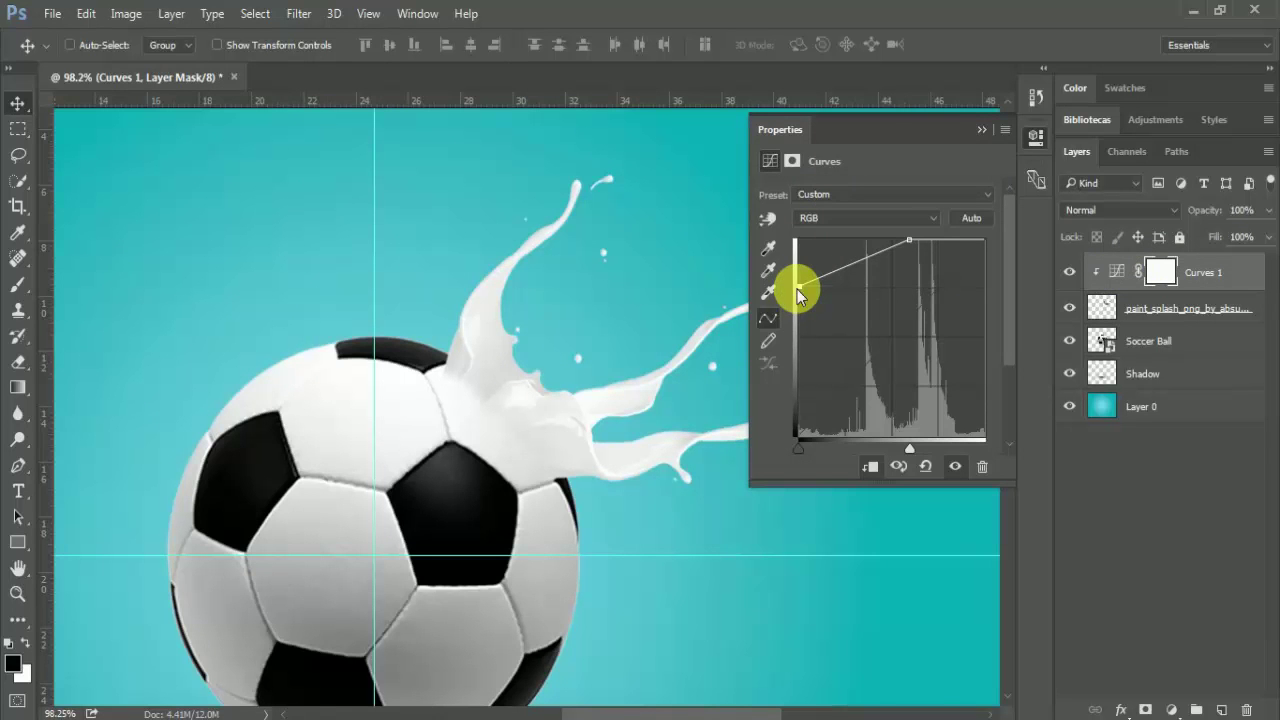
{"action": "left_click", "coordinate": [978, 135]}
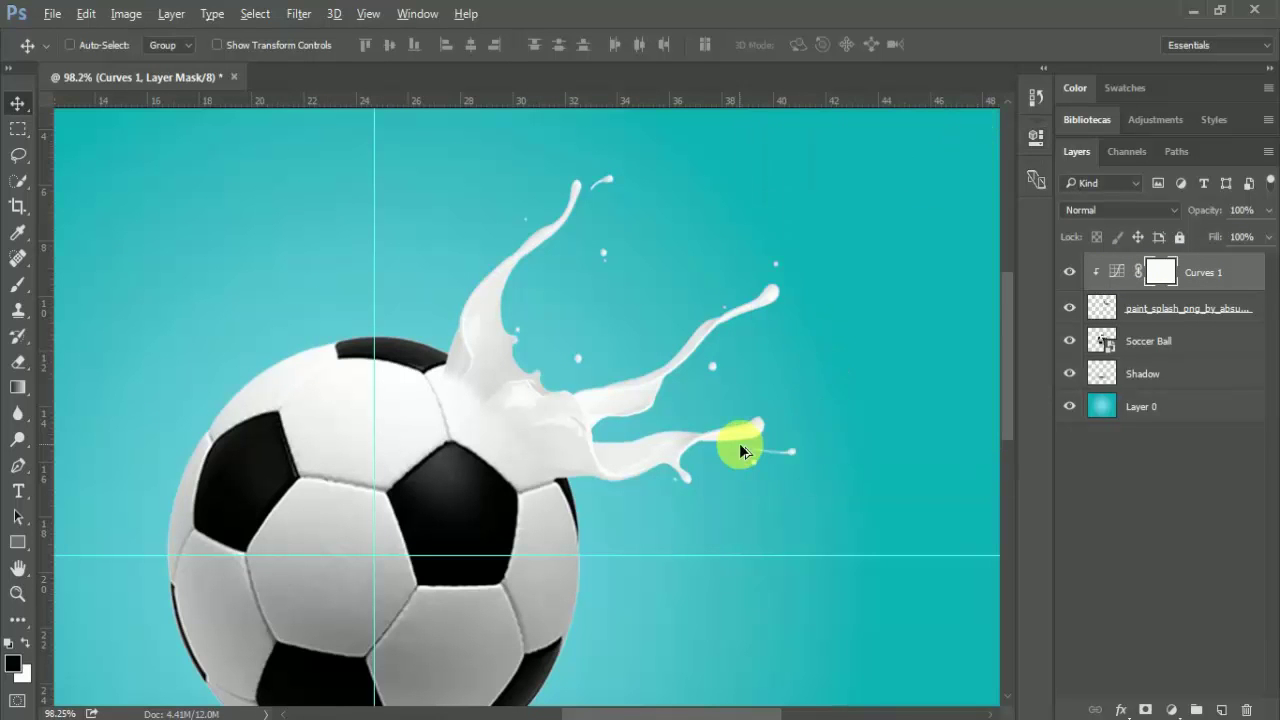
{"action": "scroll", "coordinate": [713, 449], "scroll_direction": "up", "scroll_amount": 3}
{"action": "scroll", "coordinate": [600, 440], "scroll_direction": "up", "scroll_amount": 1}
{"action": "scroll", "coordinate": [300, 380], "scroll_direction": "up", "scroll_amount": 2}
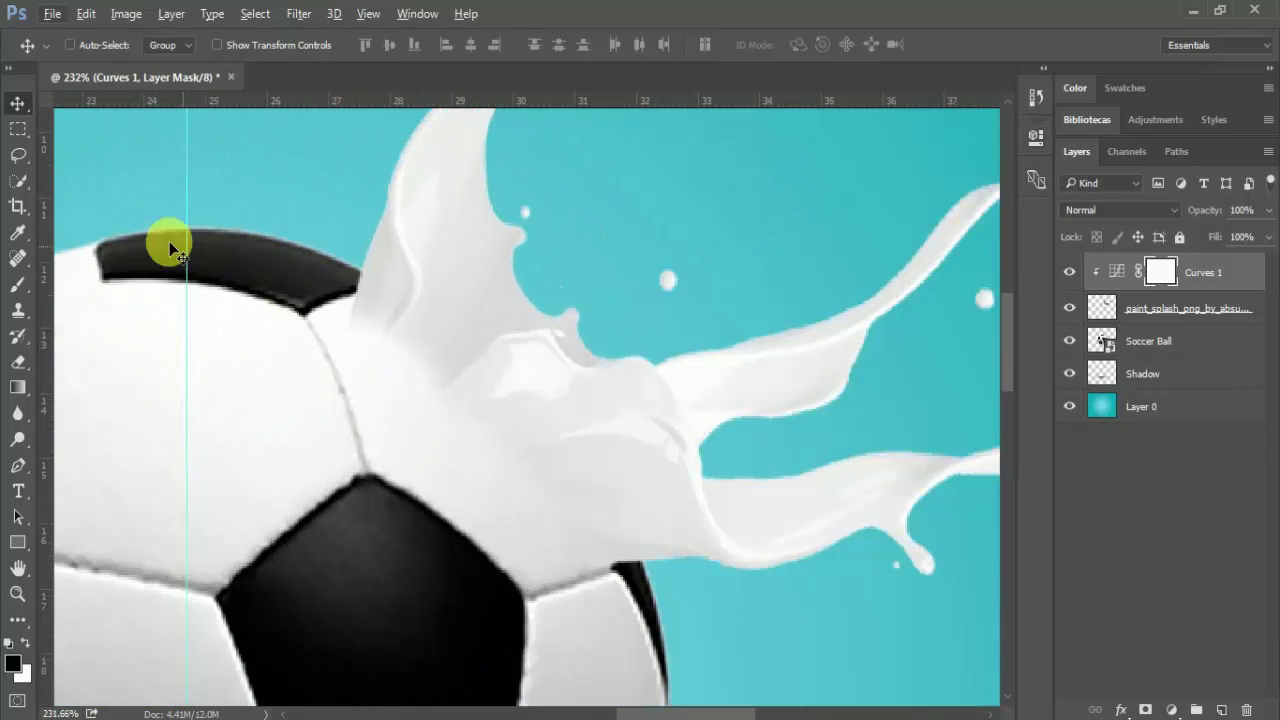
Step: With the Smudge Tool on paint_splash, smear the splash base into the ball's black panel
{"action": "left_click", "coordinate": [22, 414]}
{"action": "left_click", "coordinate": [80, 447]}
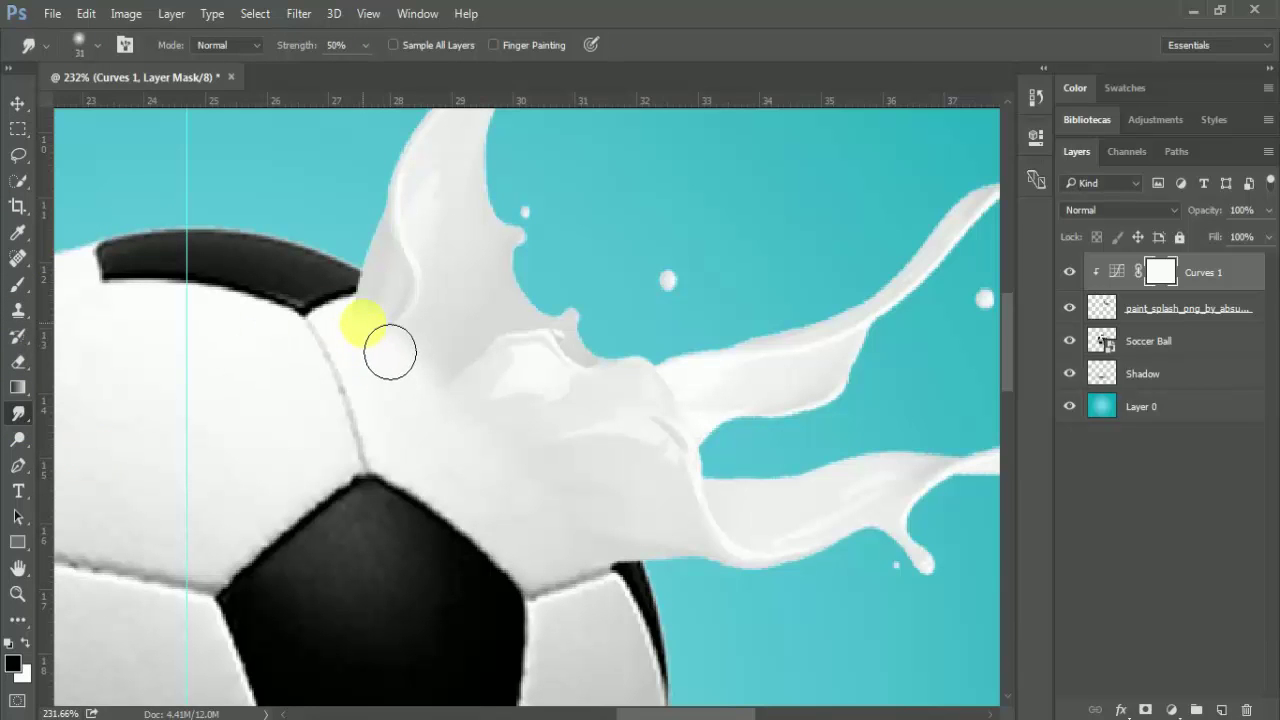
{"action": "left_click", "coordinate": [1131, 308]}
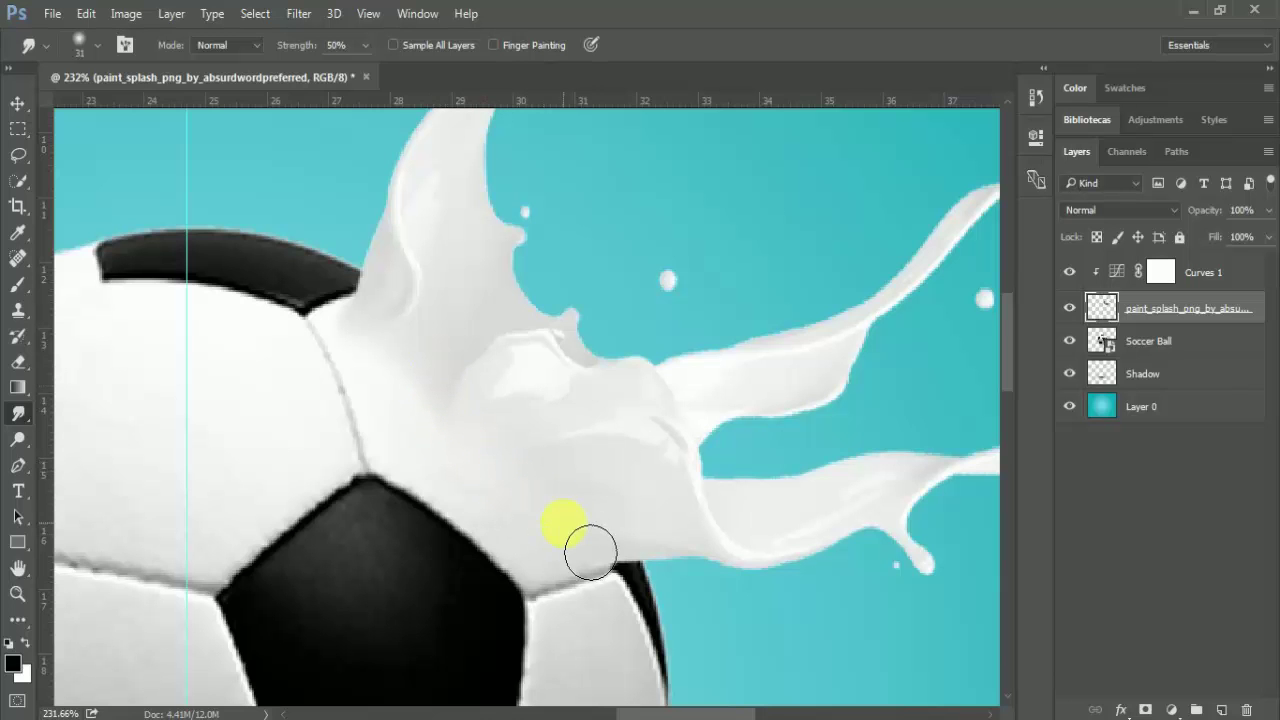
{"action": "left_click_drag", "start_coordinate": [618, 576], "coordinate": [551, 486]}
{"action": "scroll", "coordinate": [520, 492], "scroll_direction": "down", "scroll_amount": 2}
{"action": "scroll", "coordinate": [500, 495], "scroll_direction": "down", "scroll_amount": 2}
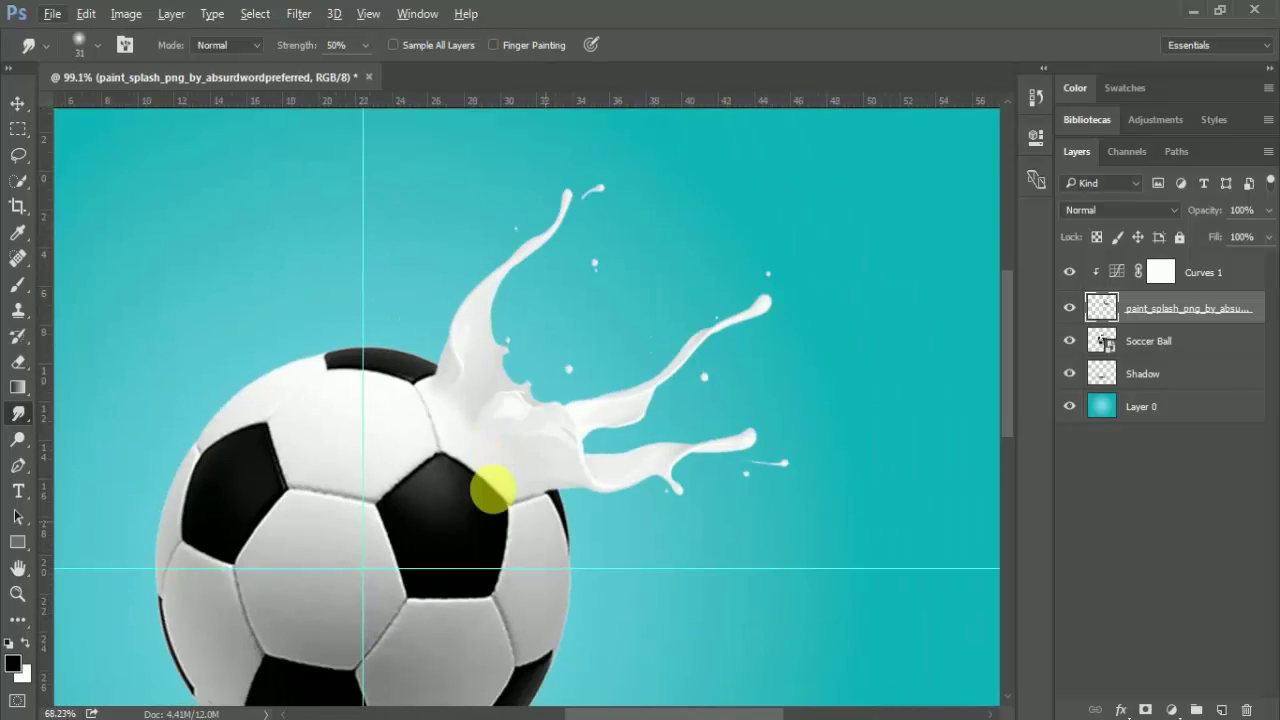
{"action": "scroll", "coordinate": [490, 500], "scroll_direction": "down", "scroll_amount": 1}
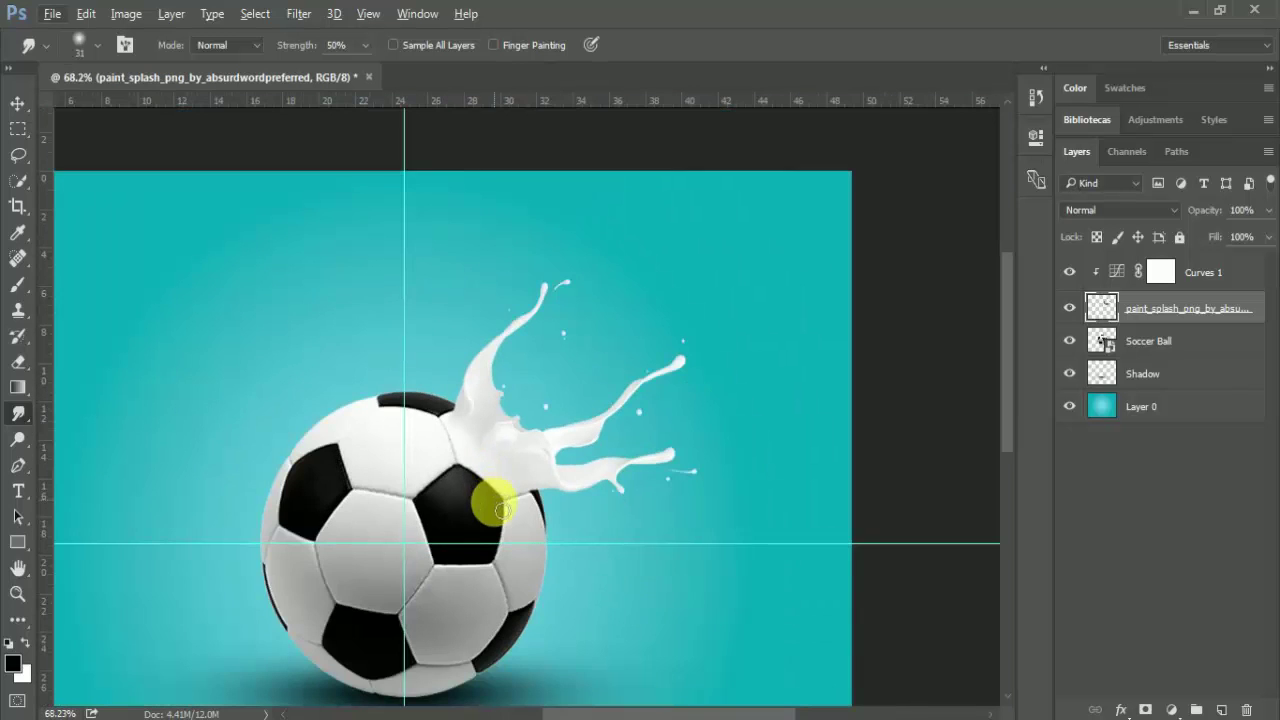
Step: Place the Agujero de bala (2) bullet-hole image onto the canvas
{"action": "left_click", "coordinate": [17, 103]}
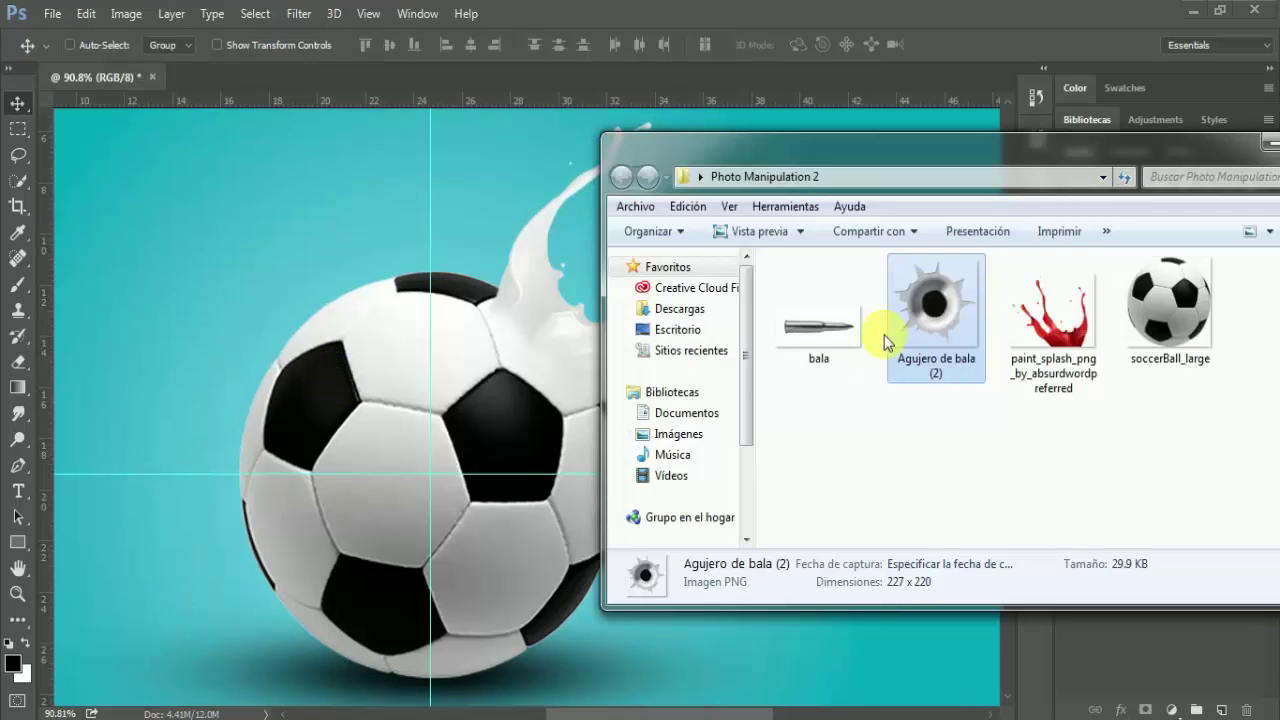
{"action": "mouse_move", "coordinate": [935, 315]}
{"action": "left_mouse_down"}
{"action": "mouse_move", "coordinate": [485, 371]}
{"action": "mouse_move", "coordinate": [557, 338]}
{"action": "left_mouse_up"}
{"action": "key", "text": "Return"}
Step: Scale the bullet hole to about 30%, move it to the splash base and flatten it
{"action": "key", "text": "ctrl+t"}
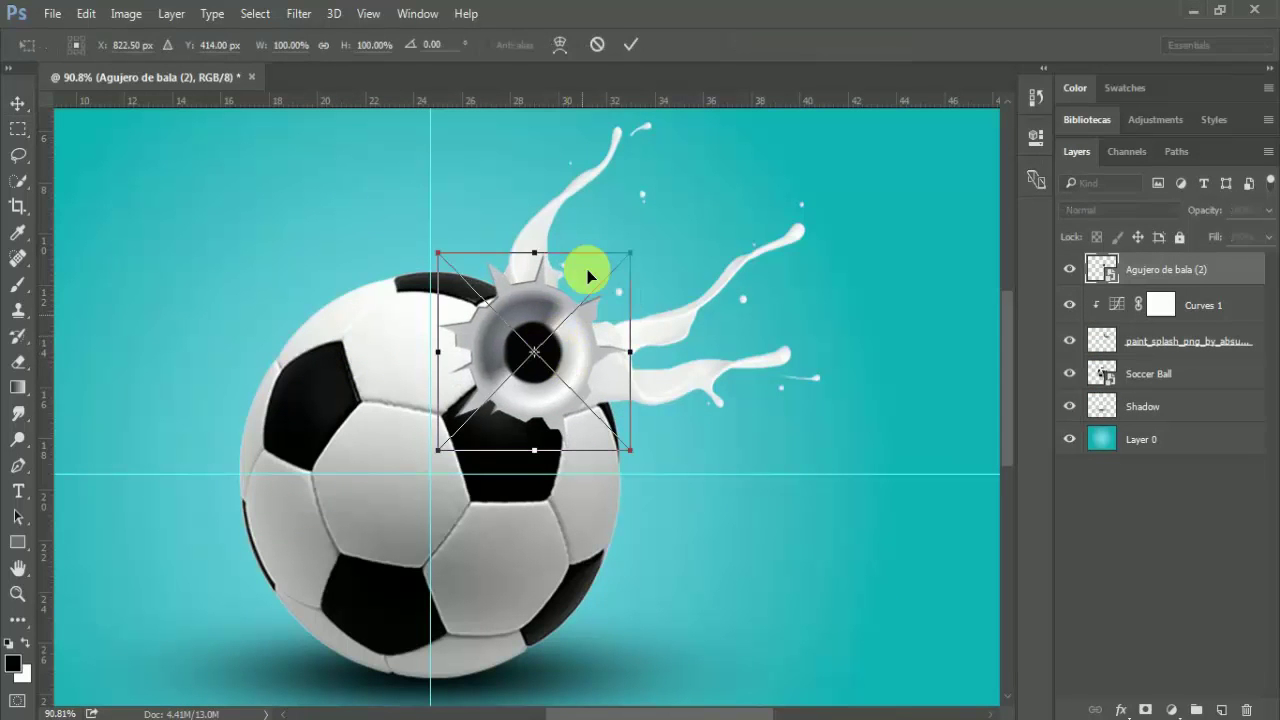
{"action": "left_click_drag", "start_coordinate": [450, 262], "coordinate": [517, 316]}
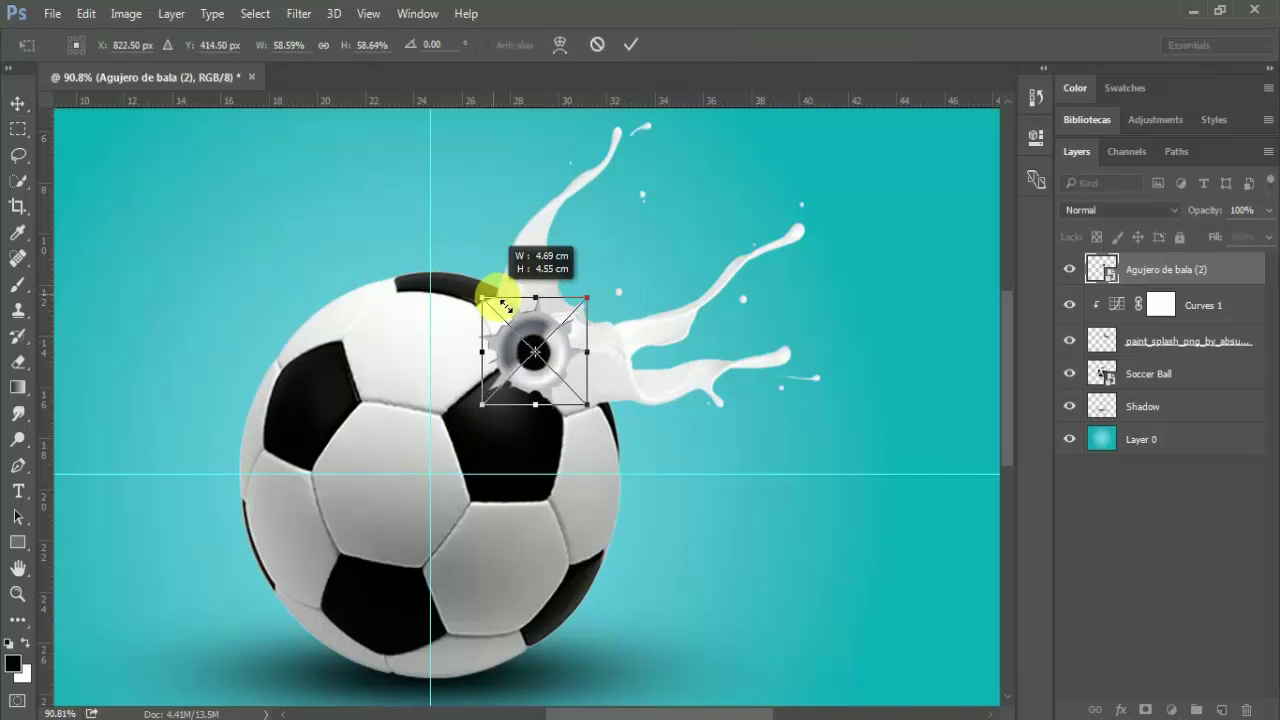
{"action": "left_click_drag", "start_coordinate": [517, 316], "coordinate": [509, 325]}
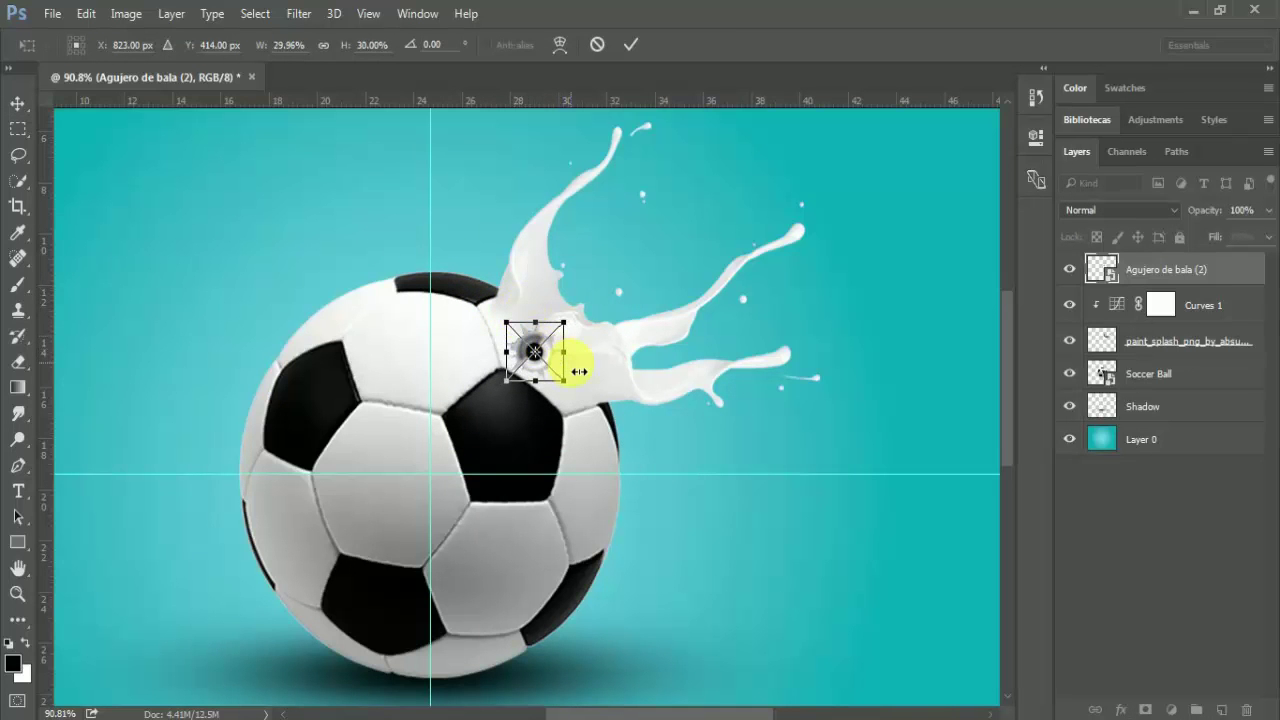
{"action": "left_click_drag", "start_coordinate": [560, 368], "coordinate": [581, 368]}
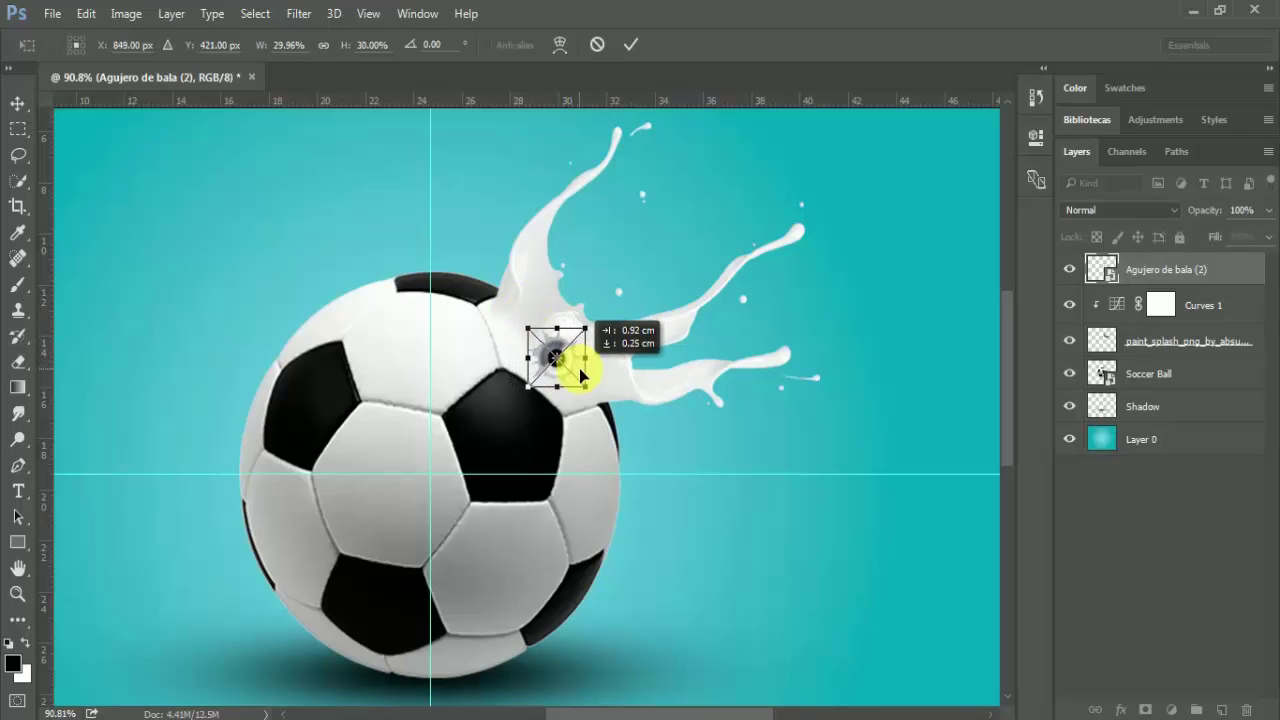
{"action": "left_click_drag", "start_coordinate": [565, 383], "coordinate": [566, 365]}
{"action": "key", "text": "Return"}
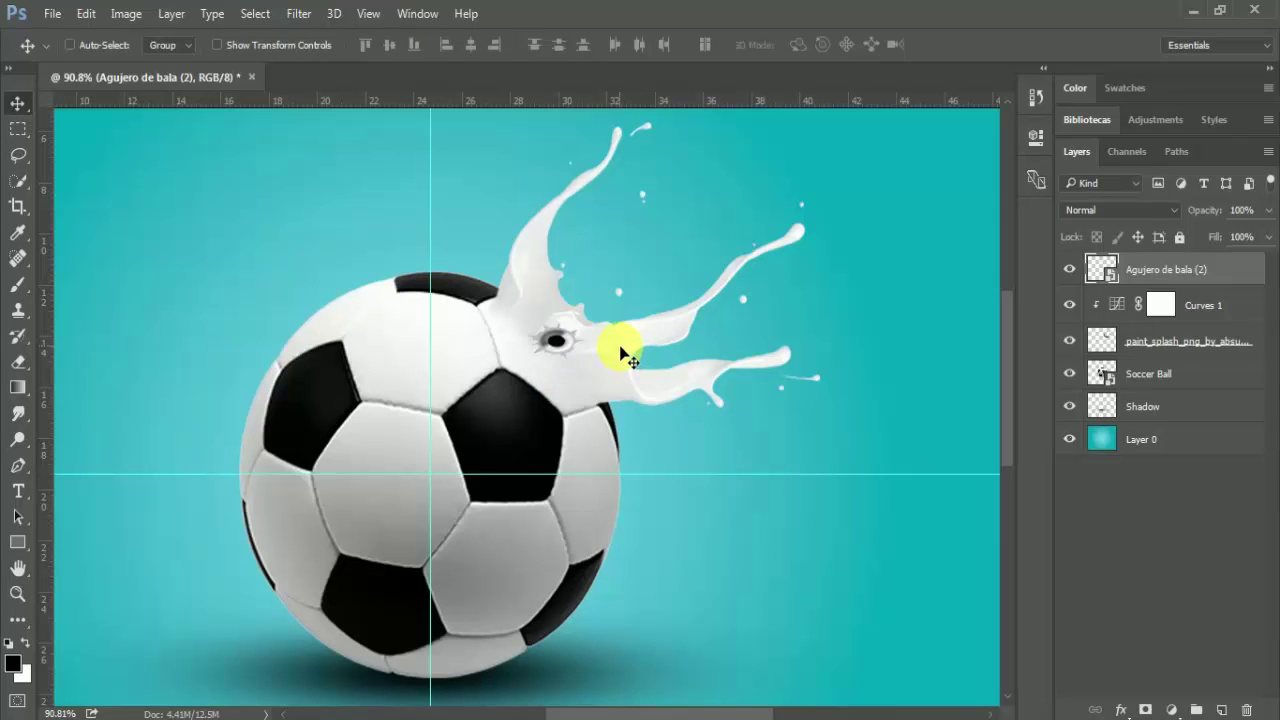
{"action": "key", "text": "ctrl+t"}
Step: Tilt the bullet hole diagonally, reposition it and flatten it further
{"action": "mouse_move", "coordinate": [620, 345]}
{"action": "left_mouse_down"}
{"action": "mouse_move", "coordinate": [591, 385]}
{"action": "mouse_move", "coordinate": [577, 375]}
{"action": "mouse_move", "coordinate": [623, 366]}
{"action": "mouse_move", "coordinate": [575, 363]}
{"action": "left_mouse_up"}
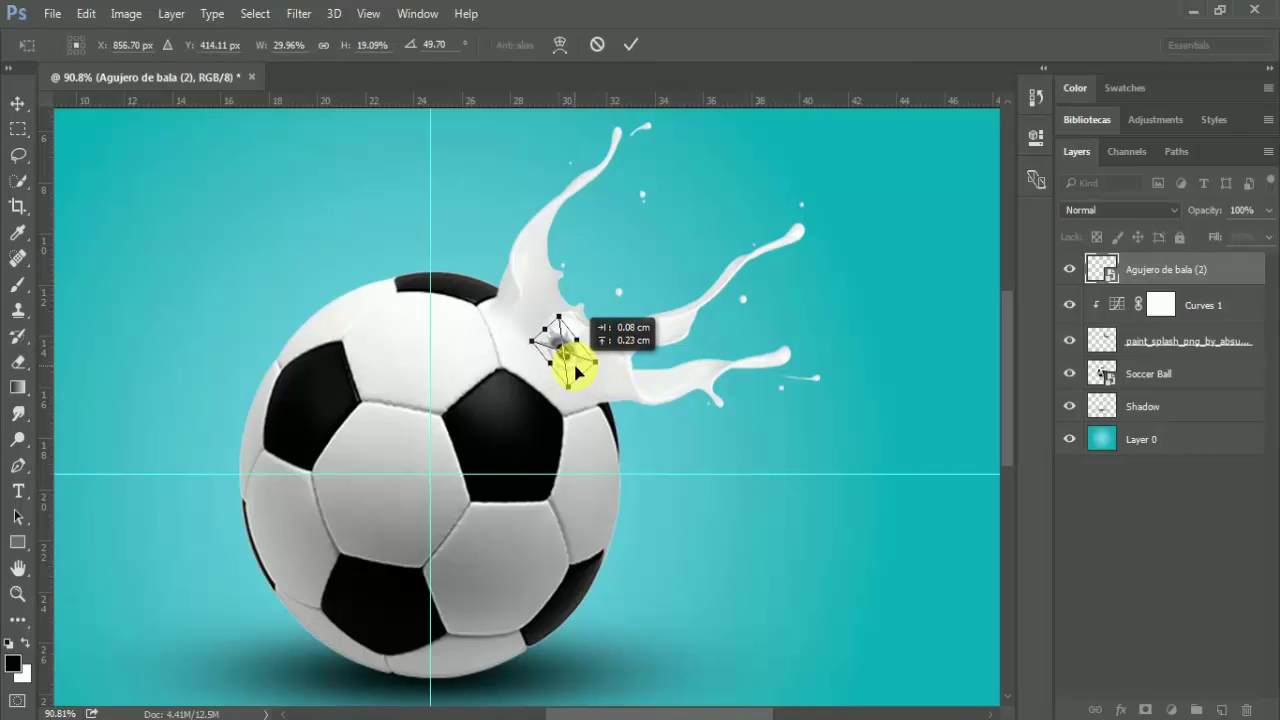
{"action": "left_click_drag", "start_coordinate": [576, 371], "coordinate": [570, 365]}
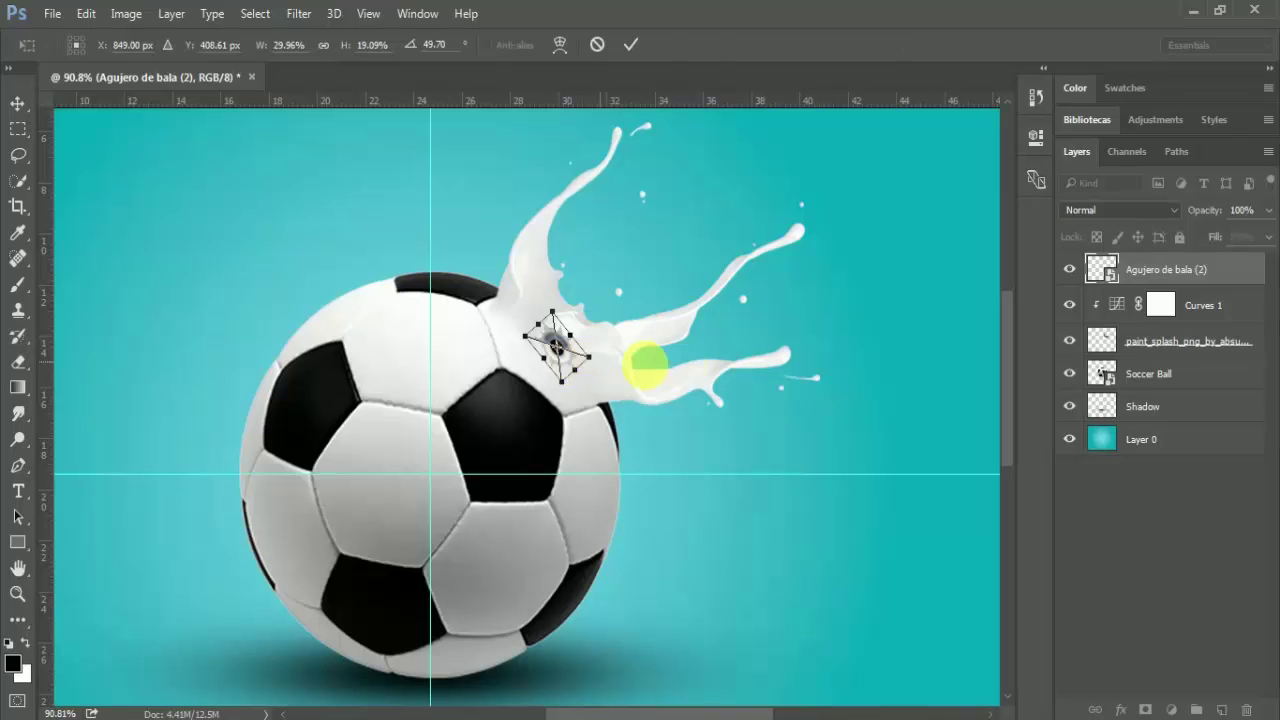
{"action": "key", "text": "Return"}
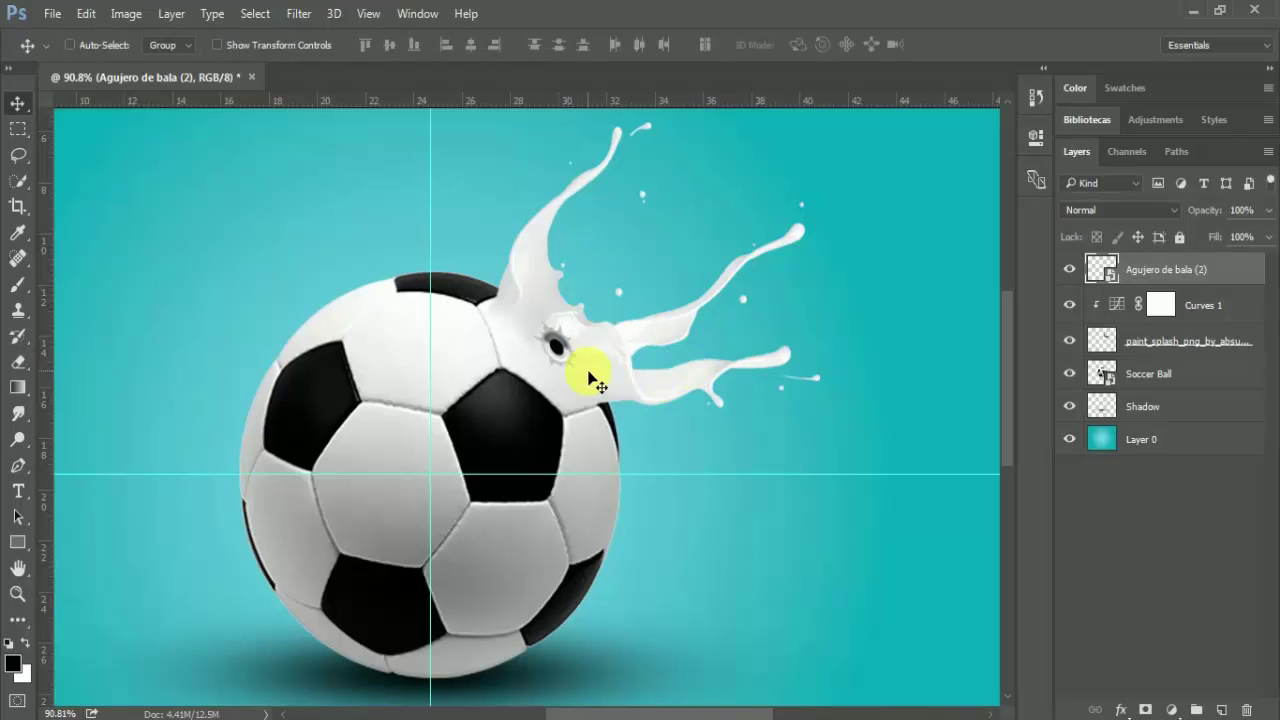
{"action": "key", "text": "ctrl+t"}
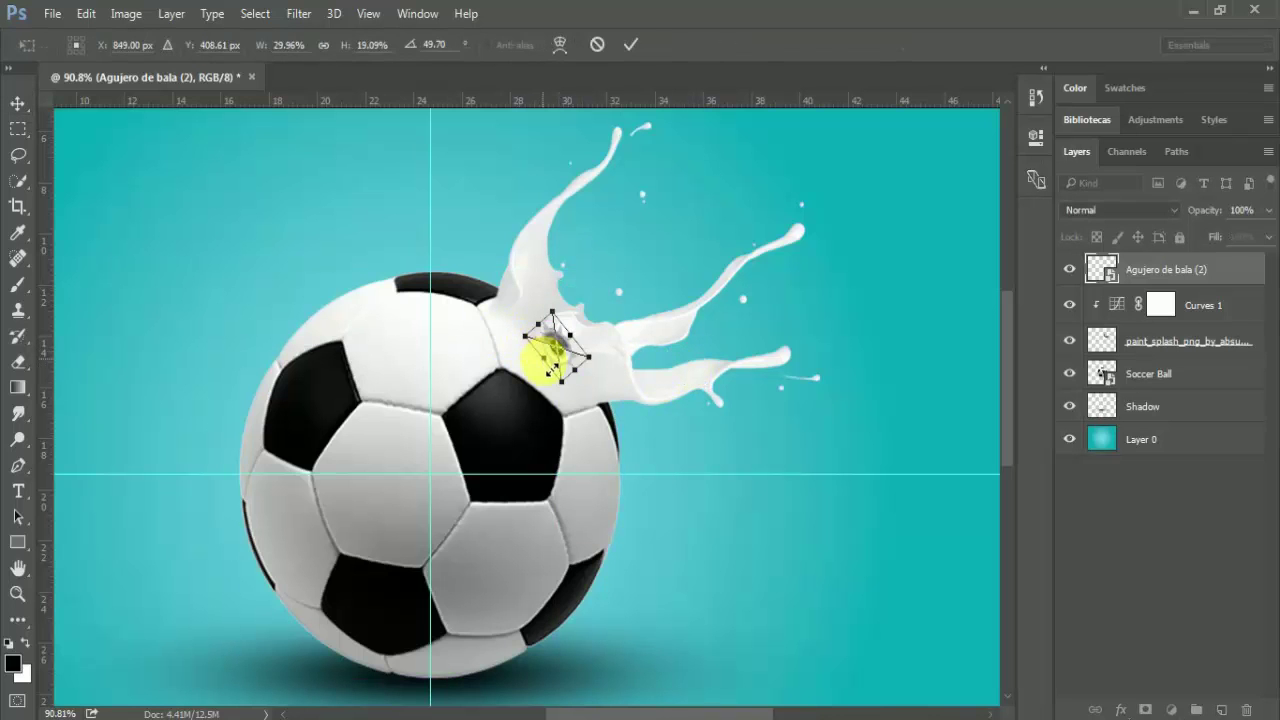
{"action": "left_click_drag", "start_coordinate": [553, 368], "coordinate": [548, 345]}
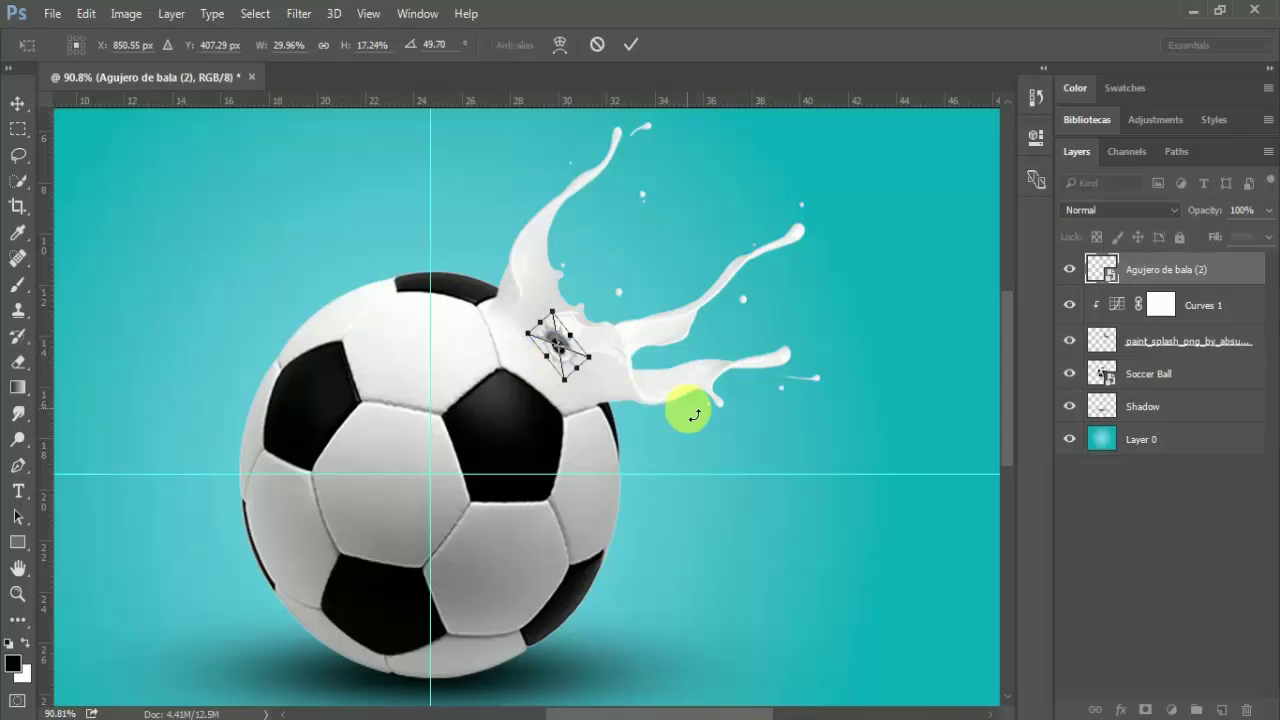
{"action": "key", "text": "Return"}
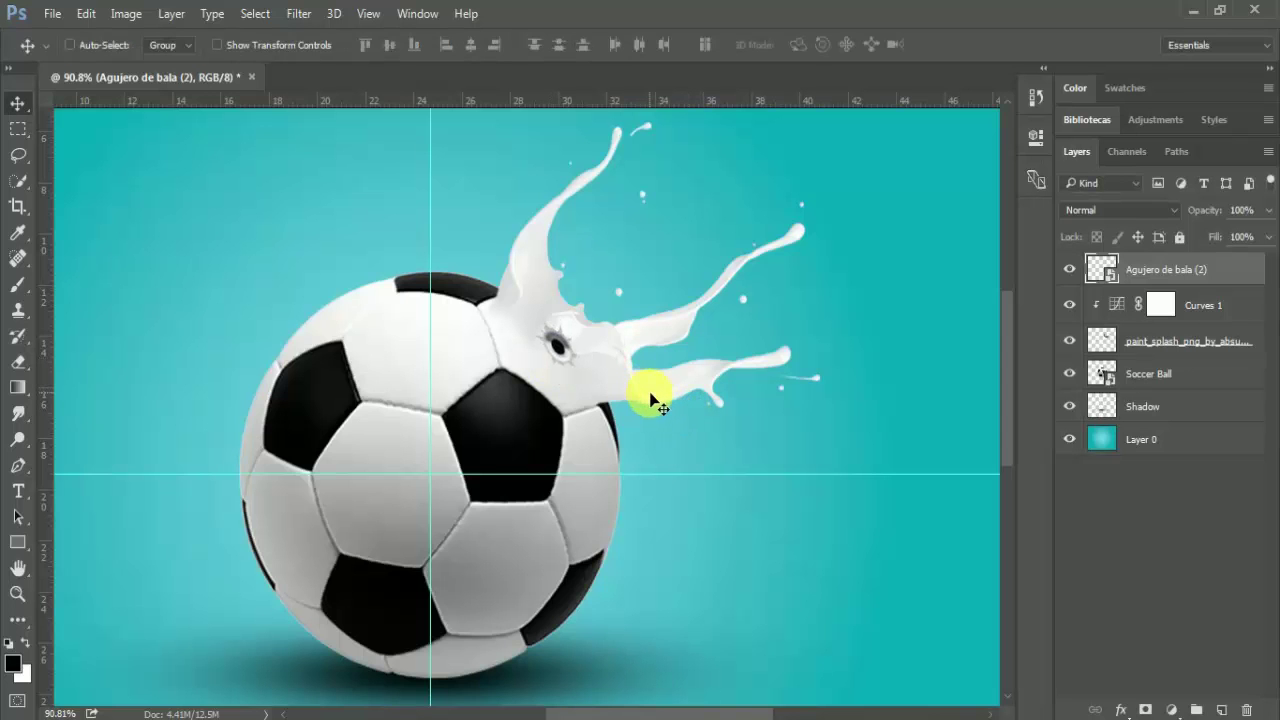
Step: Rotate the bullet hole slightly to about 51 degrees at the splash base
{"action": "key", "text": "ctrl+t"}
{"action": "left_click_drag", "start_coordinate": [654, 380], "coordinate": [647, 348]}
{"action": "key", "text": "Return"}
{"action": "key", "text": "ctrl+t"}
{"action": "key", "text": "Return"}
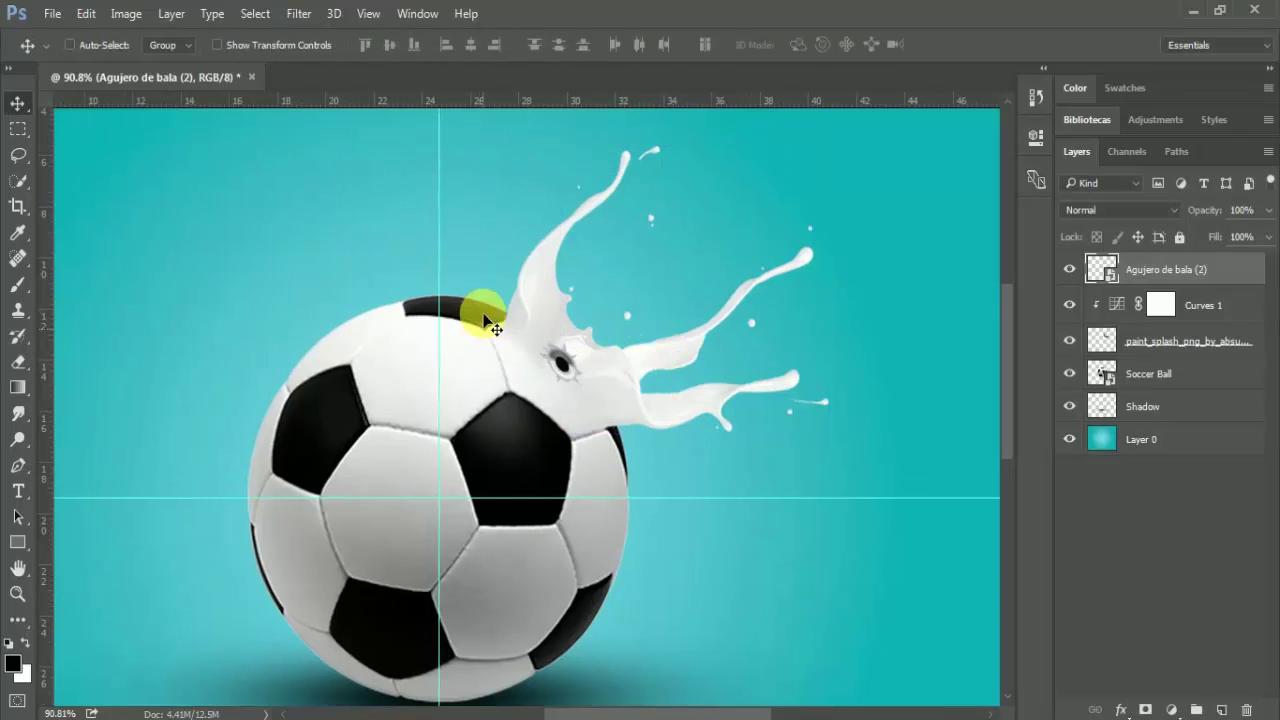
{"action": "scroll", "coordinate": [538, 444], "scroll_direction": "down", "scroll_amount": 3}
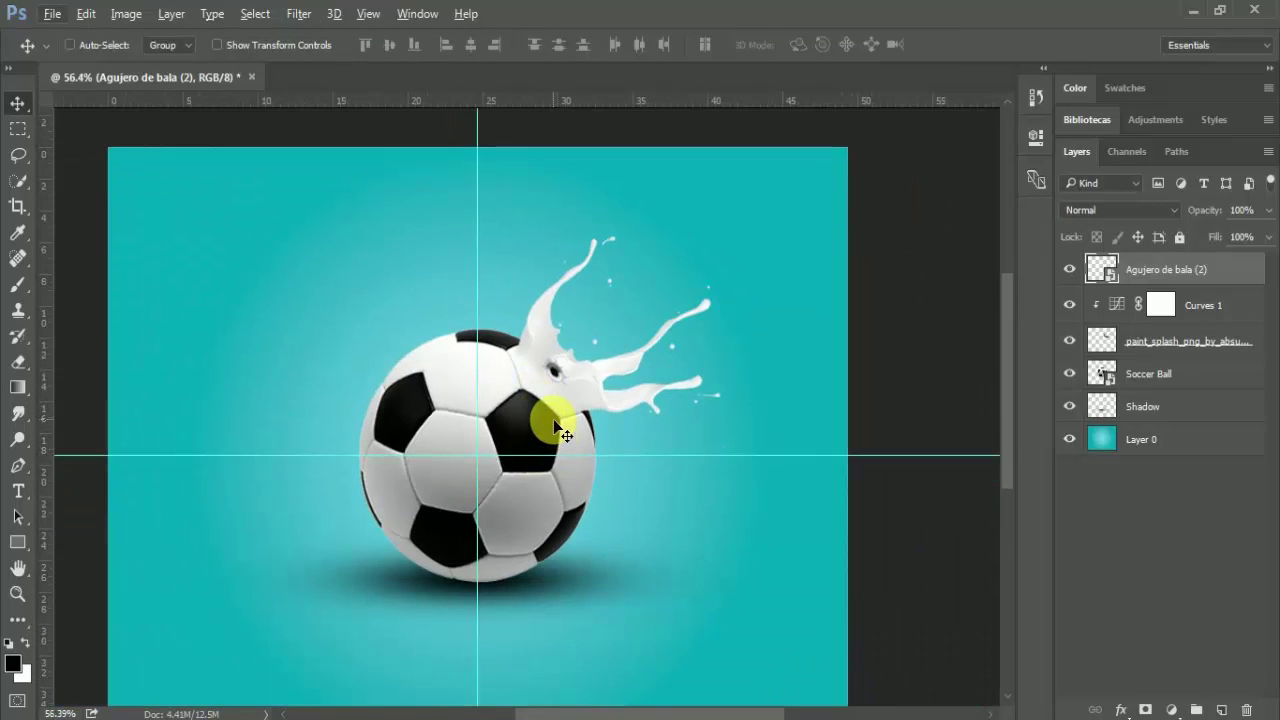
{"action": "key", "text": "alt+e"}
{"action": "left_click", "coordinate": [714, 349]}
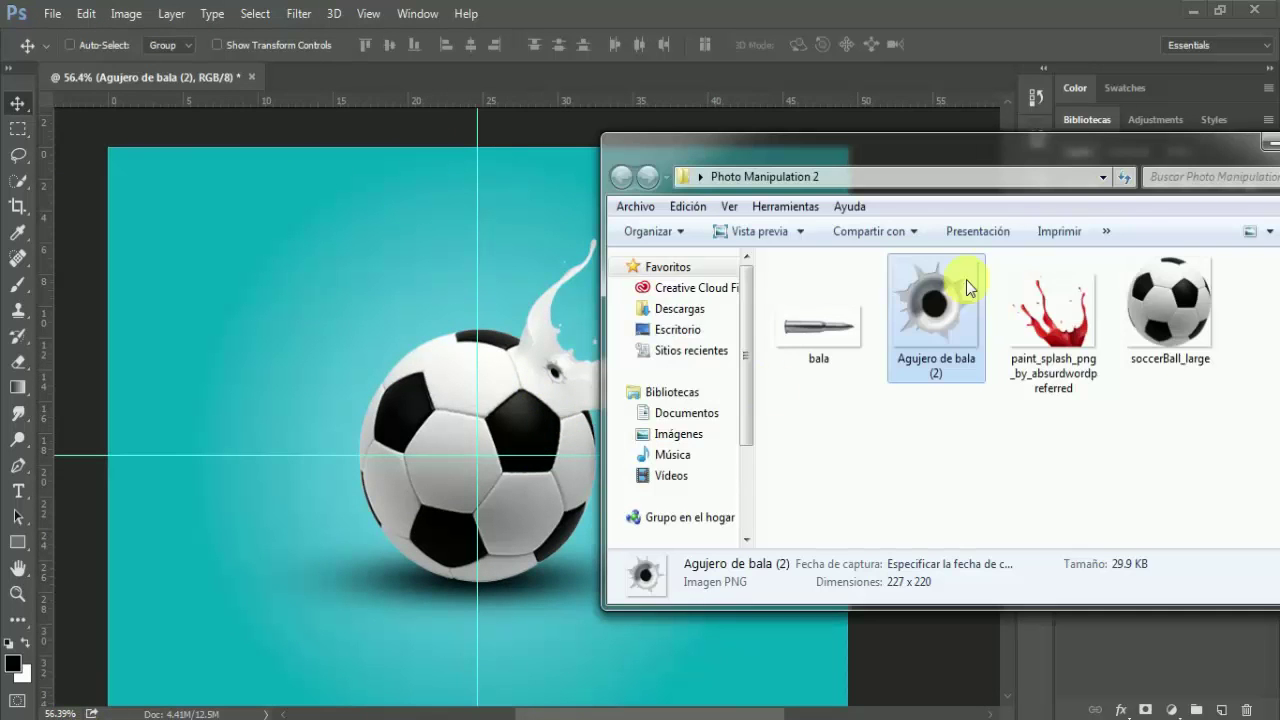
{"action": "mouse_move", "coordinate": [820, 320]}
{"action": "left_mouse_down"}
{"action": "mouse_move", "coordinate": [553, 386]}
{"action": "mouse_move", "coordinate": [595, 353]}
{"action": "left_mouse_up"}
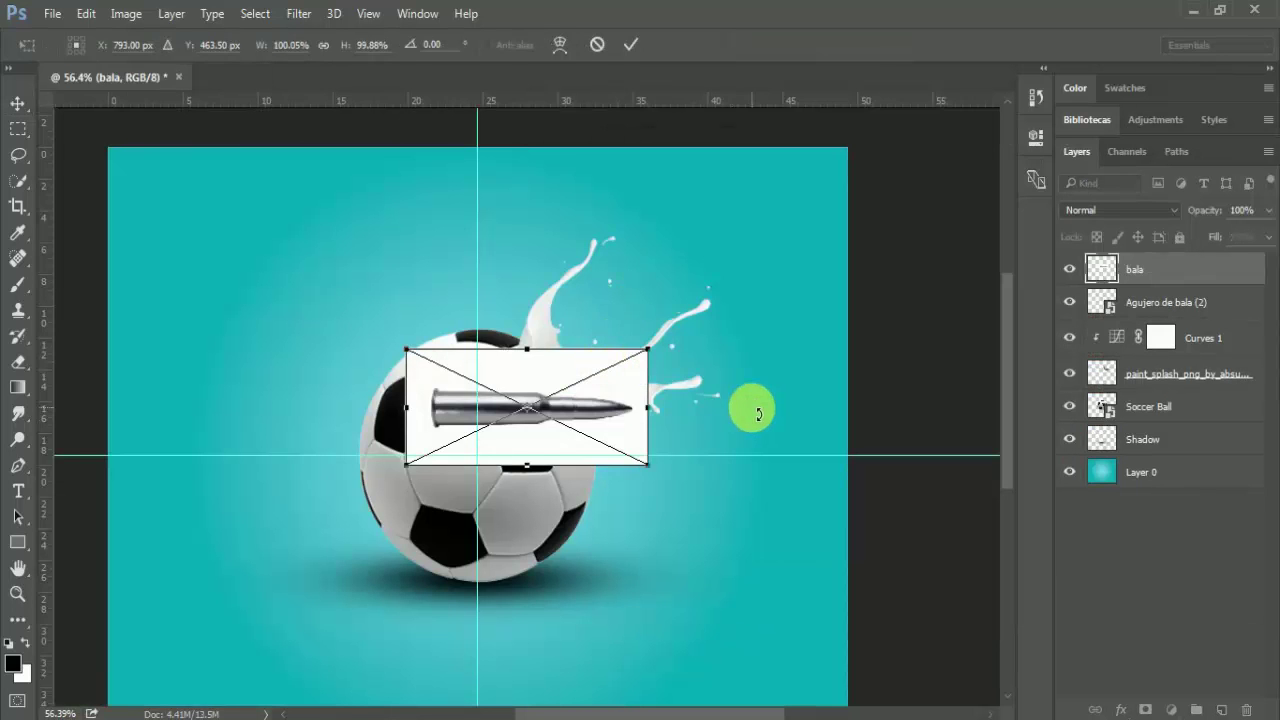
{"action": "key", "text": "Escape"}
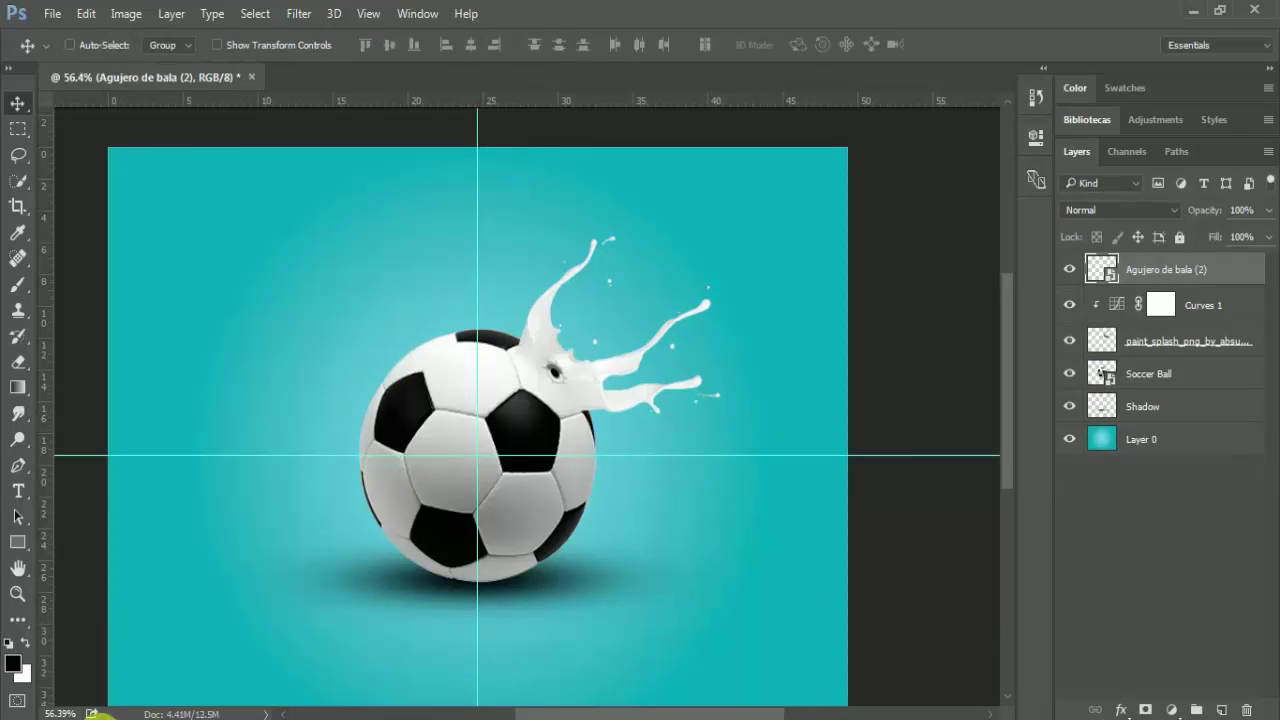
{"action": "left_click", "coordinate": [105, 719]}
Step: Open bala.jpg as its own document without a colour profile and unlock its background
{"action": "left_click_drag", "start_coordinate": [812, 325], "coordinate": [409, 66]}
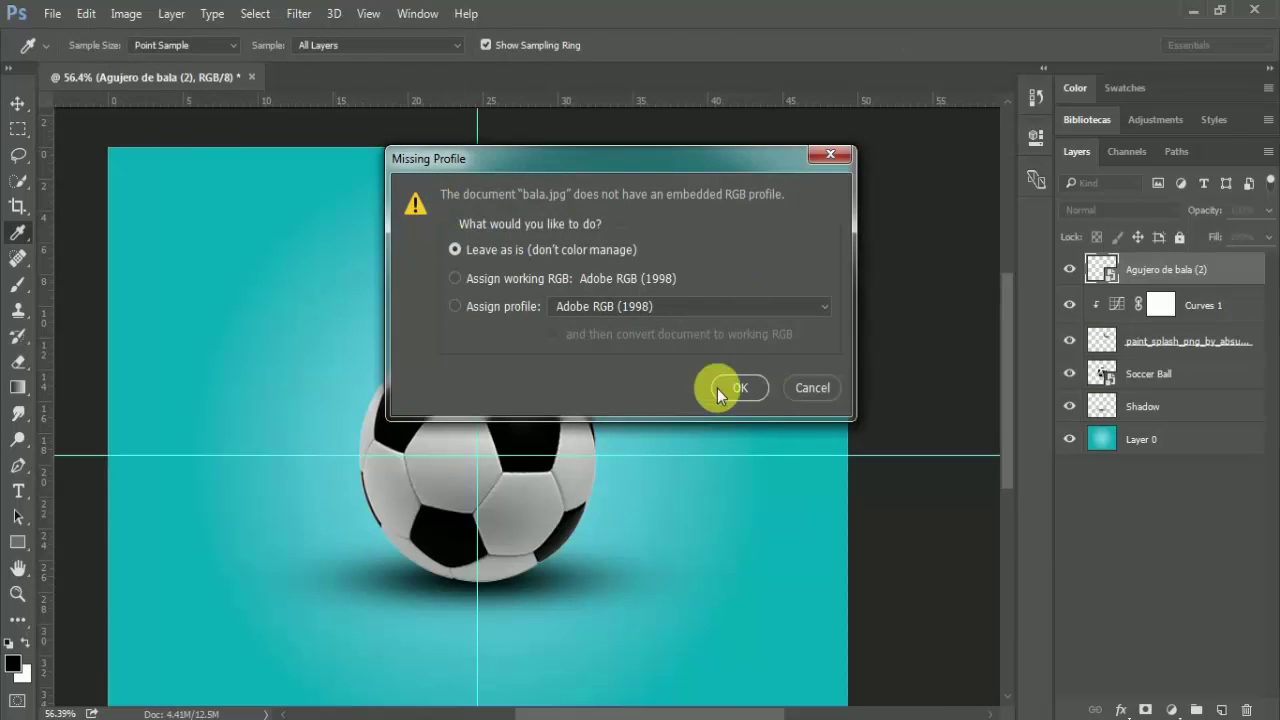
{"action": "left_click", "coordinate": [737, 385]}
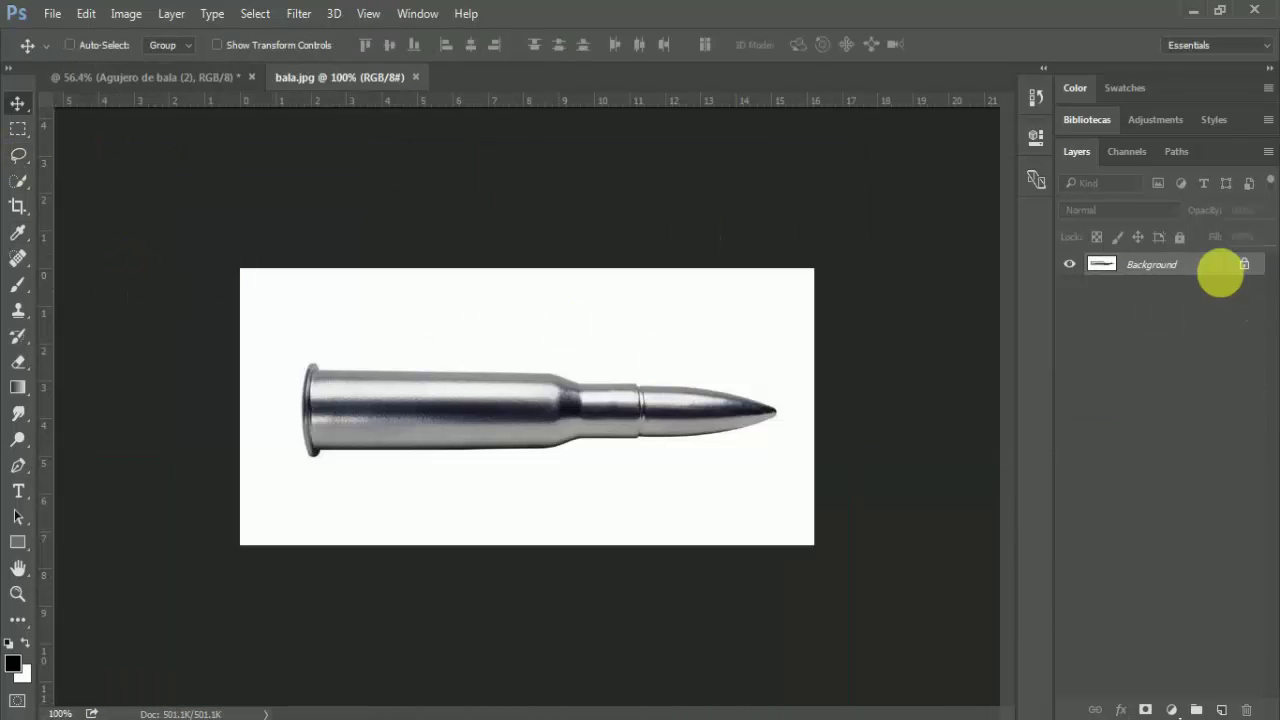
{"action": "left_click", "coordinate": [1253, 278]}
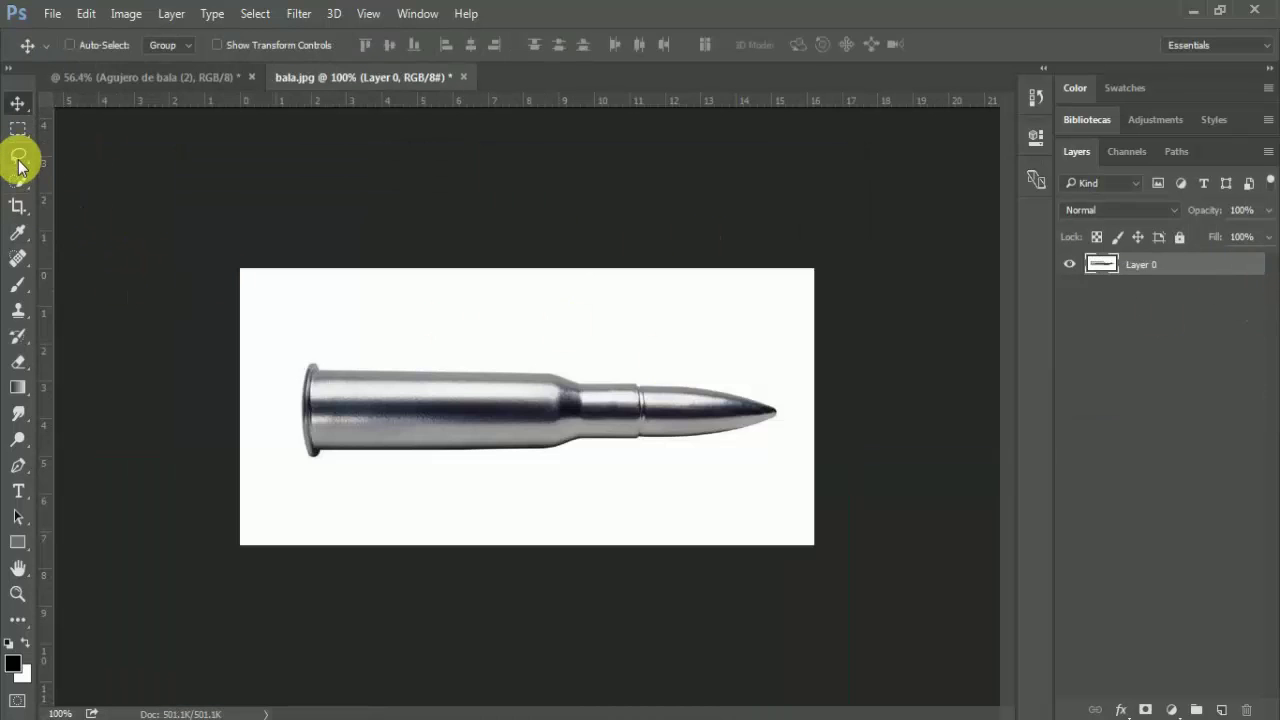
Step: Delete the bullet photo's white background with the Magic Wand and drag the bullet into the main document
{"action": "right_click", "coordinate": [25, 192]}
{"action": "left_click", "coordinate": [64, 199]}
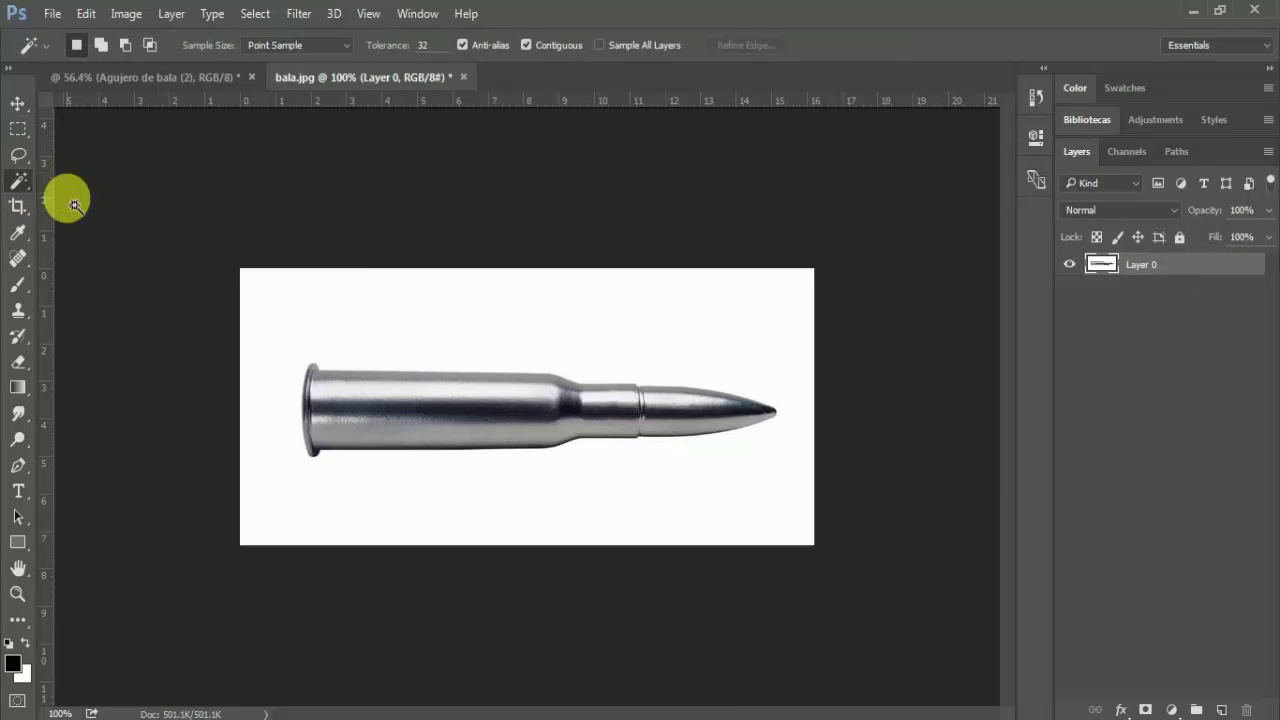
{"action": "left_click", "coordinate": [428, 330]}
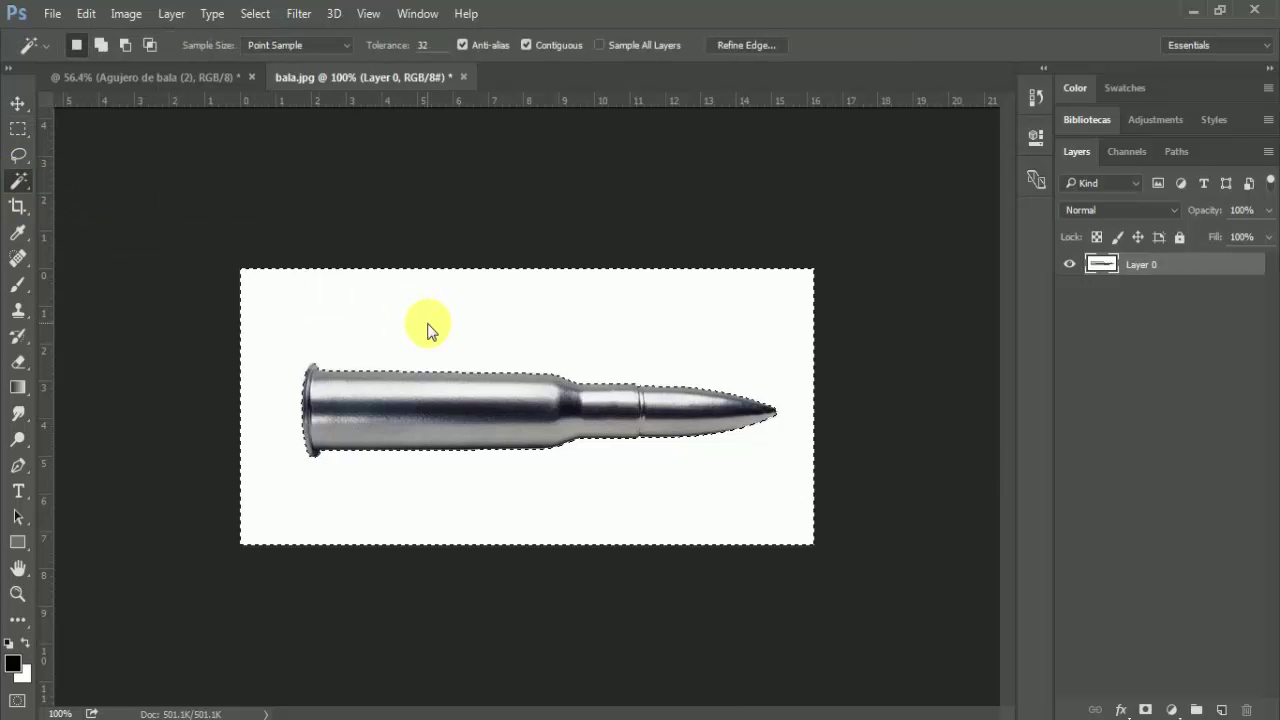
{"action": "key", "text": "Delete"}
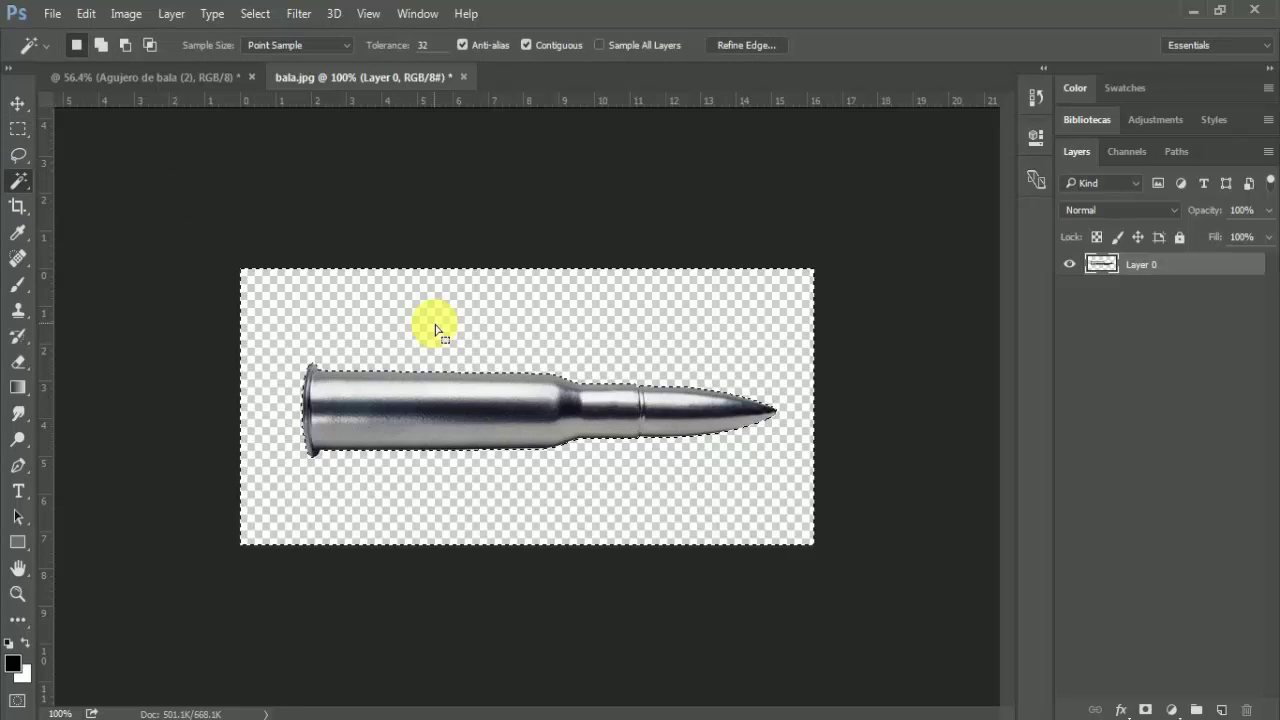
{"action": "key", "text": "ctrl+d"}
{"action": "left_click", "coordinate": [17, 103]}
{"action": "mouse_move", "coordinate": [523, 303]}
{"action": "left_mouse_down"}
{"action": "mouse_move", "coordinate": [301, 155]}
{"action": "mouse_move", "coordinate": [573, 330]}
{"action": "left_mouse_up"}
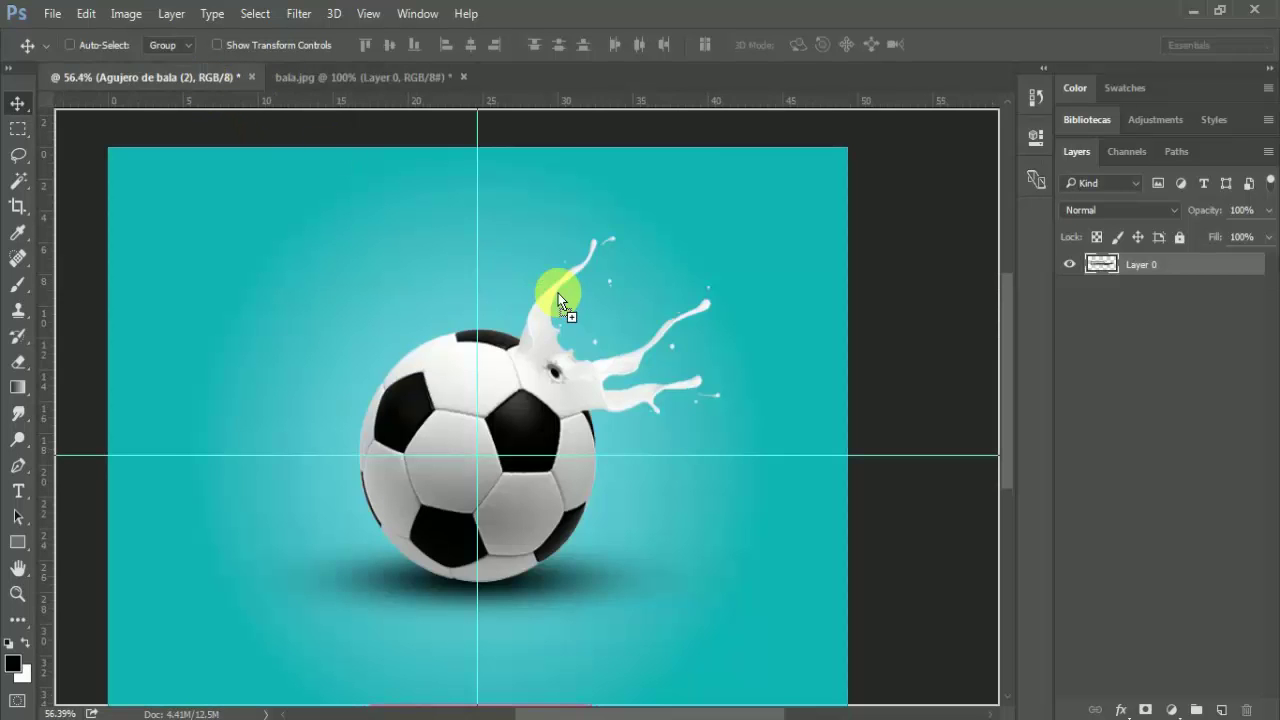
Step: Scale the pasted bullet down to about half size and narrow it
{"action": "key", "text": "ctrl+t"}
{"action": "scroll", "coordinate": [573, 330], "scroll_direction": "up", "scroll_amount": 1}
{"action": "left_click_drag", "start_coordinate": [737, 347], "coordinate": [633, 369]}
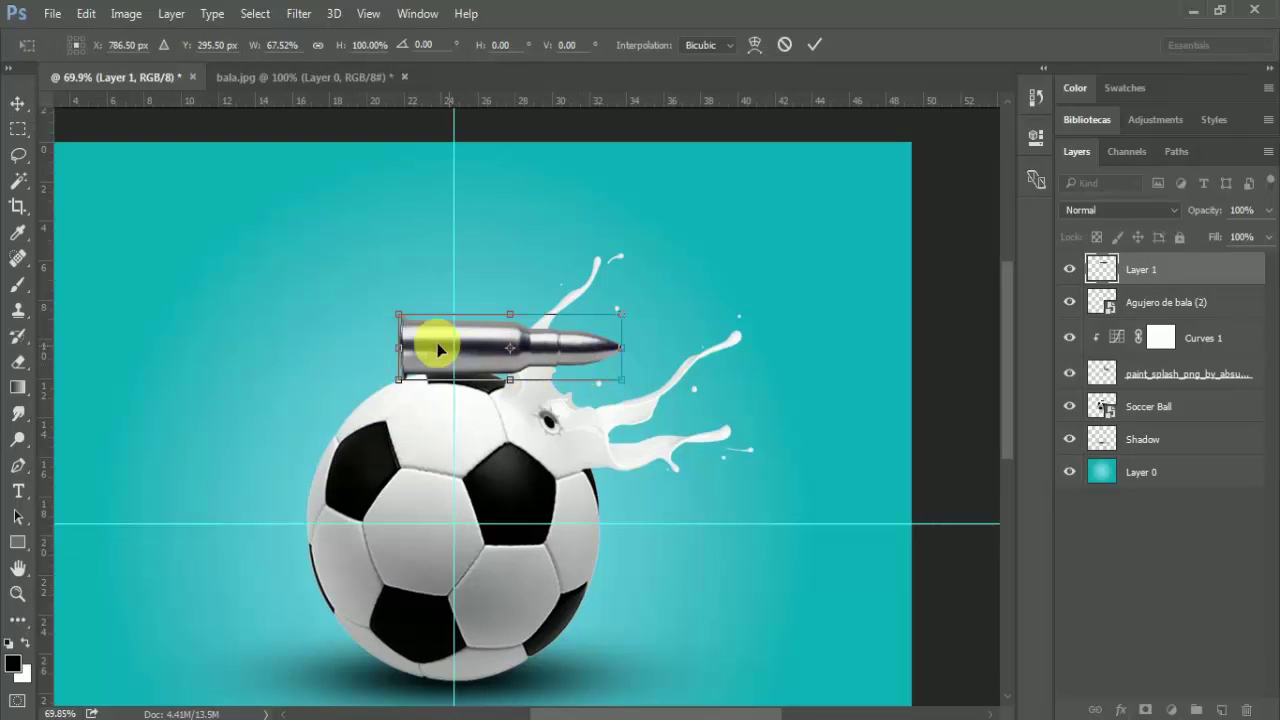
{"action": "left_click_drag", "start_coordinate": [400, 349], "coordinate": [428, 352]}
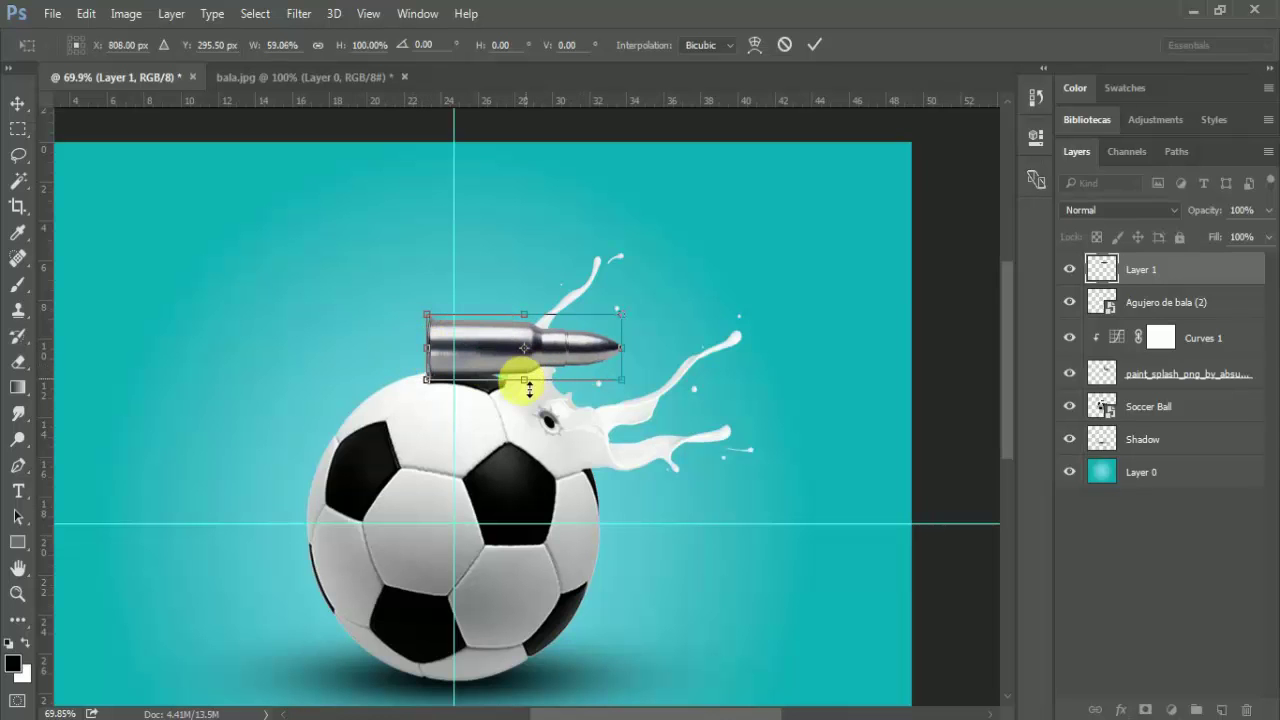
{"action": "left_click_drag", "start_coordinate": [428, 315], "coordinate": [538, 355]}
{"action": "left_click_drag", "start_coordinate": [630, 366], "coordinate": [620, 377]}
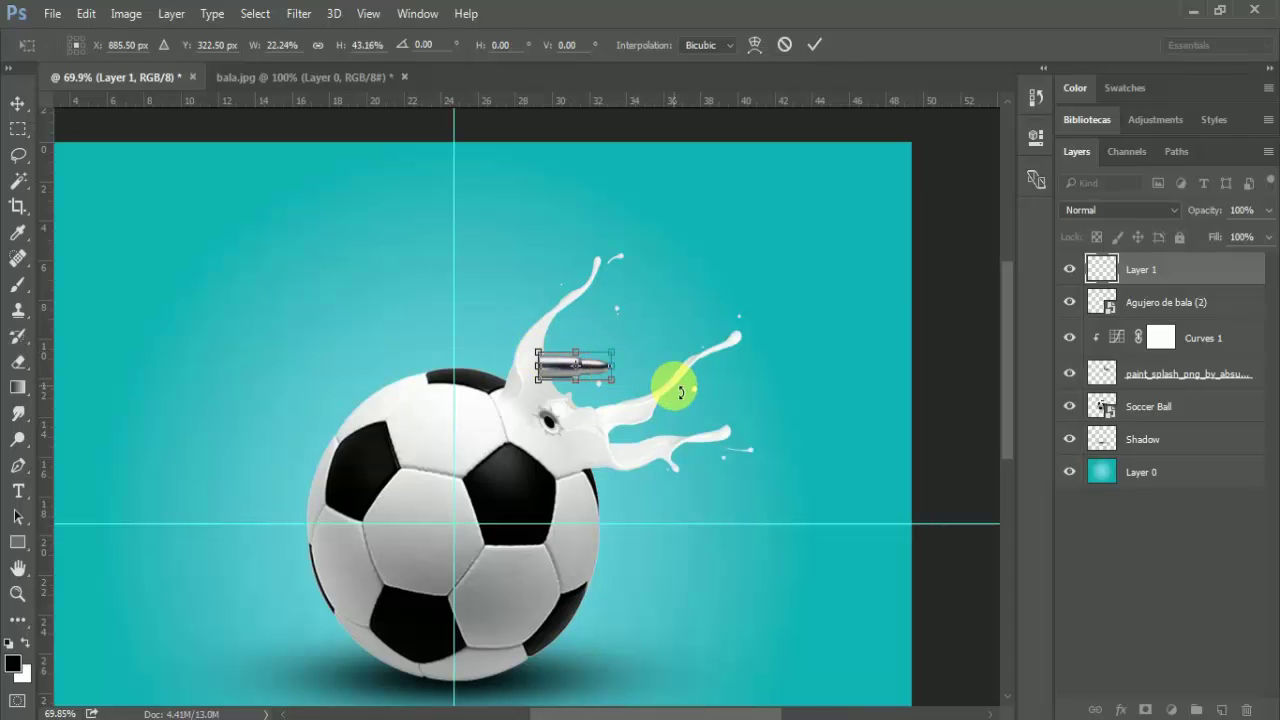
{"action": "key", "text": "Return"}
Step: Rotate the bullet nearly upright, about 90°, and move it onto the bullet hole
{"action": "key", "text": "ctrl+t"}
{"action": "mouse_move", "coordinate": [677, 405]}
{"action": "left_mouse_down"}
{"action": "mouse_move", "coordinate": [506, 517]}
{"action": "mouse_move", "coordinate": [471, 471]}
{"action": "mouse_move", "coordinate": [543, 377]}
{"action": "left_mouse_up"}
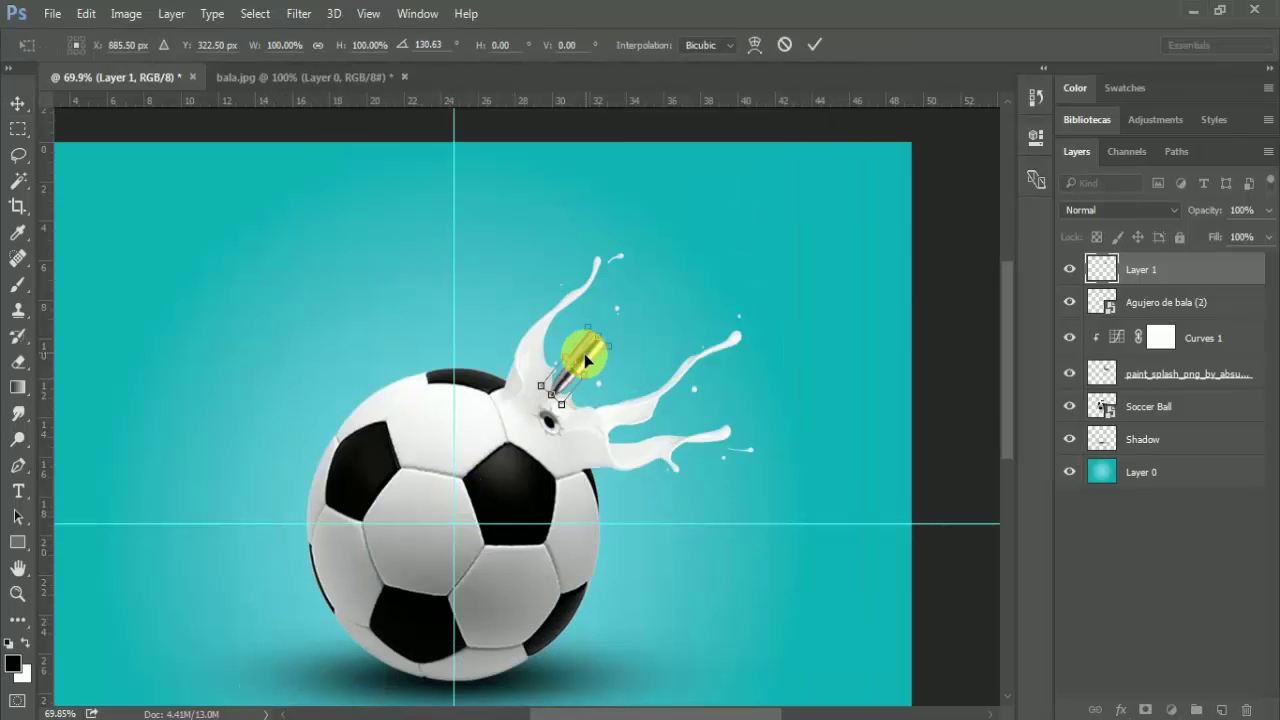
{"action": "left_click_drag", "start_coordinate": [587, 365], "coordinate": [578, 400]}
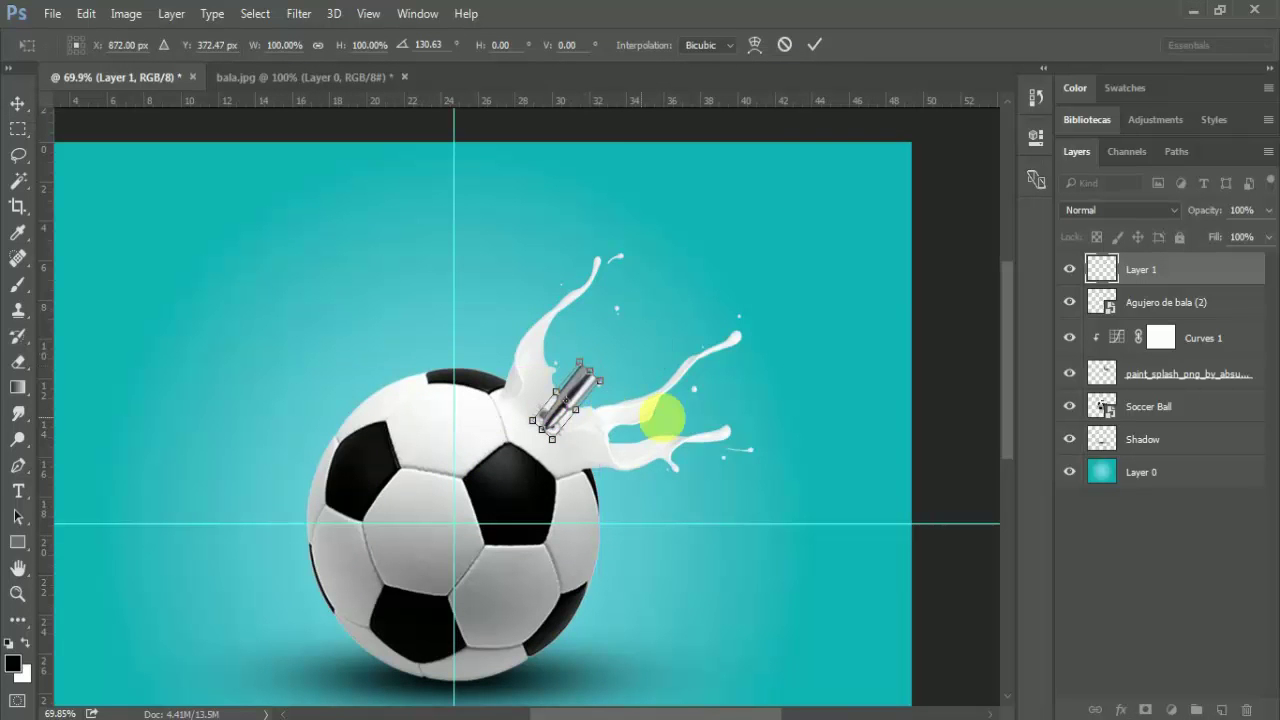
{"action": "key", "text": "Return"}
{"action": "mouse_move", "coordinate": [586, 368]}
{"action": "left_mouse_down"}
{"action": "mouse_move", "coordinate": [574, 392]}
{"action": "mouse_move", "coordinate": [600, 376]}
{"action": "left_mouse_up"}
{"action": "scroll", "coordinate": [566, 414], "scroll_direction": "up", "scroll_amount": 3}
{"action": "scroll", "coordinate": [580, 395], "scroll_direction": "up", "scroll_amount": 2}
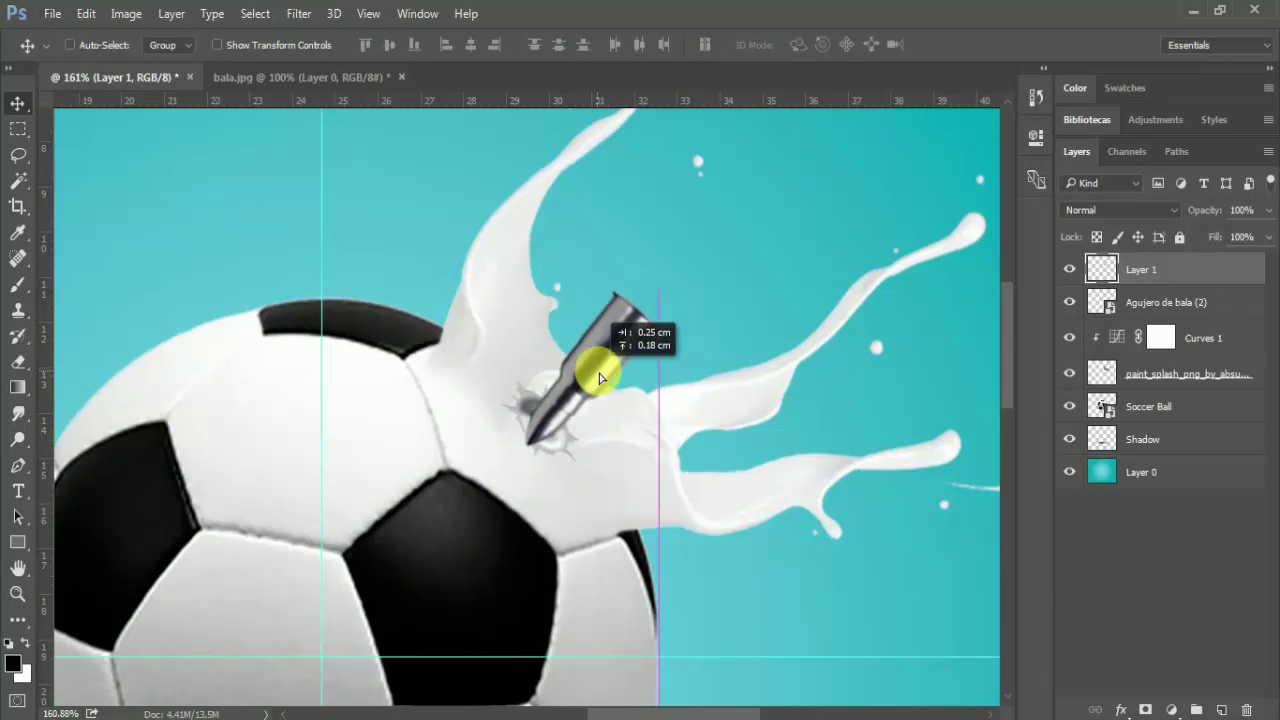
Step: Fine-tune the bullet's tilt a few degrees so its tip lines up with the hole
{"action": "key", "text": "ctrl+t"}
{"action": "left_click_drag", "start_coordinate": [750, 377], "coordinate": [763, 393]}
{"action": "left_click_drag", "start_coordinate": [634, 391], "coordinate": [640, 395]}
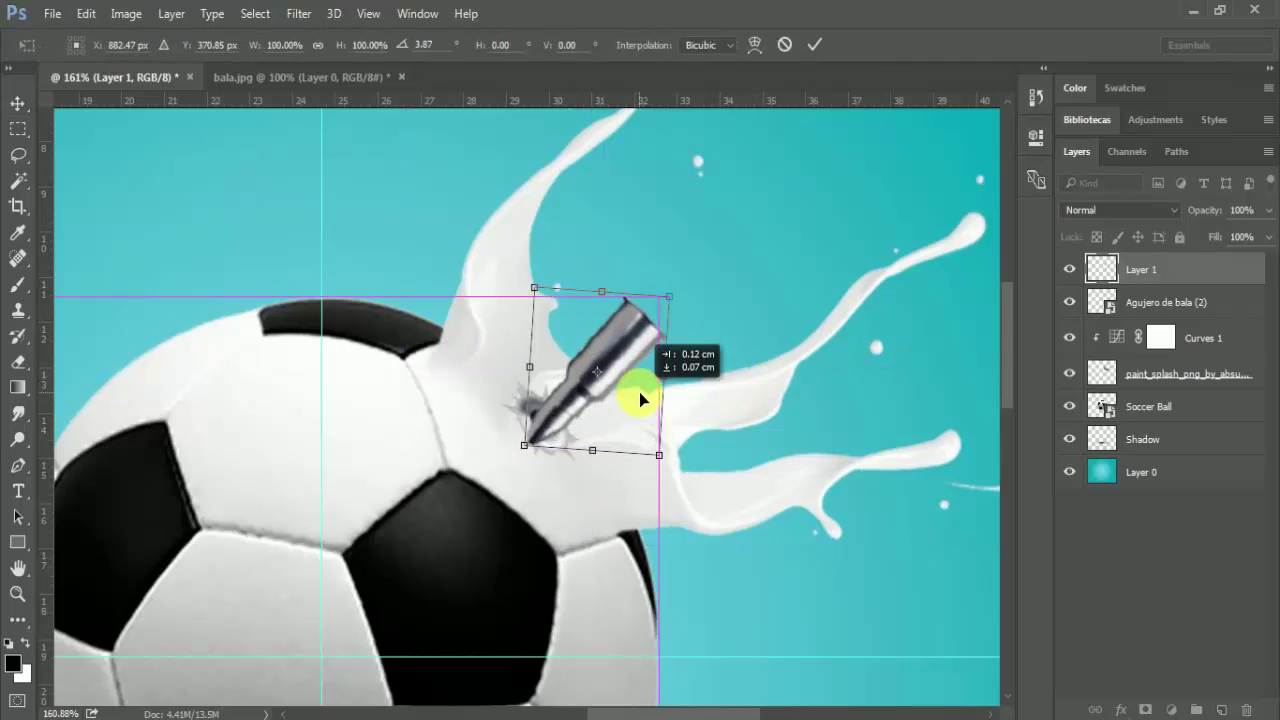
{"action": "left_click_drag", "start_coordinate": [754, 380], "coordinate": [753, 383]}
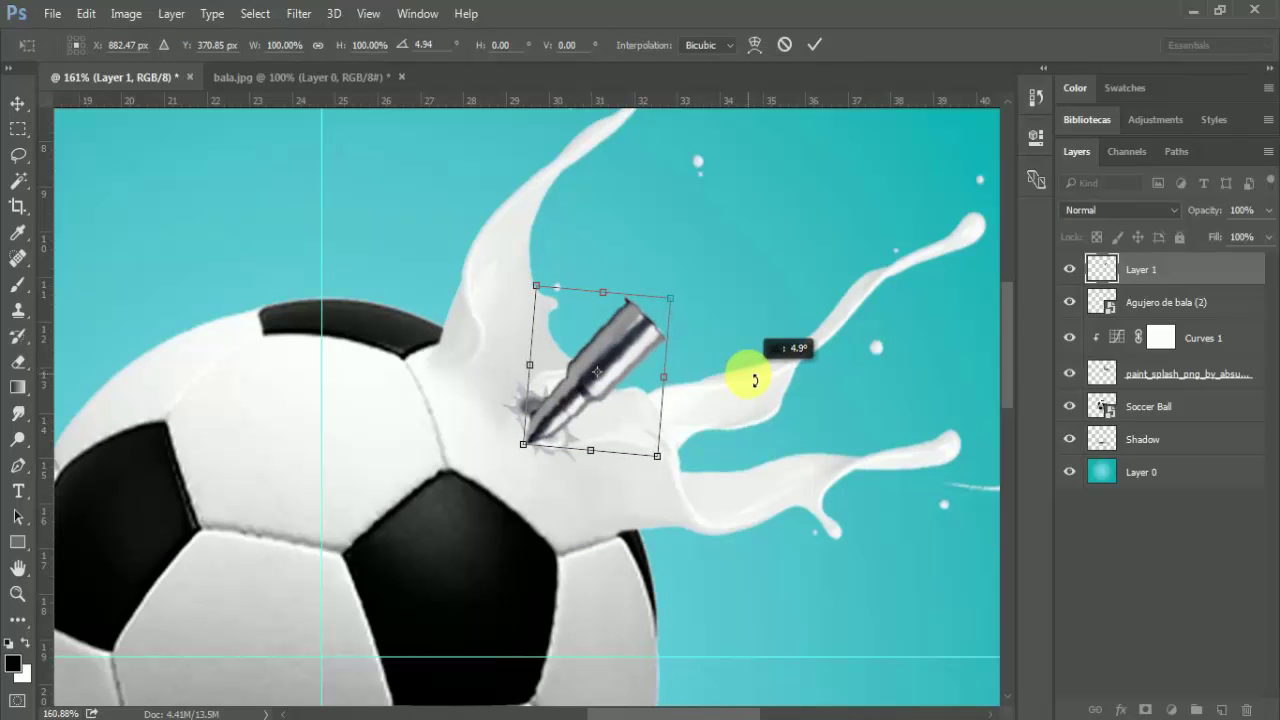
{"action": "key", "text": "Return"}
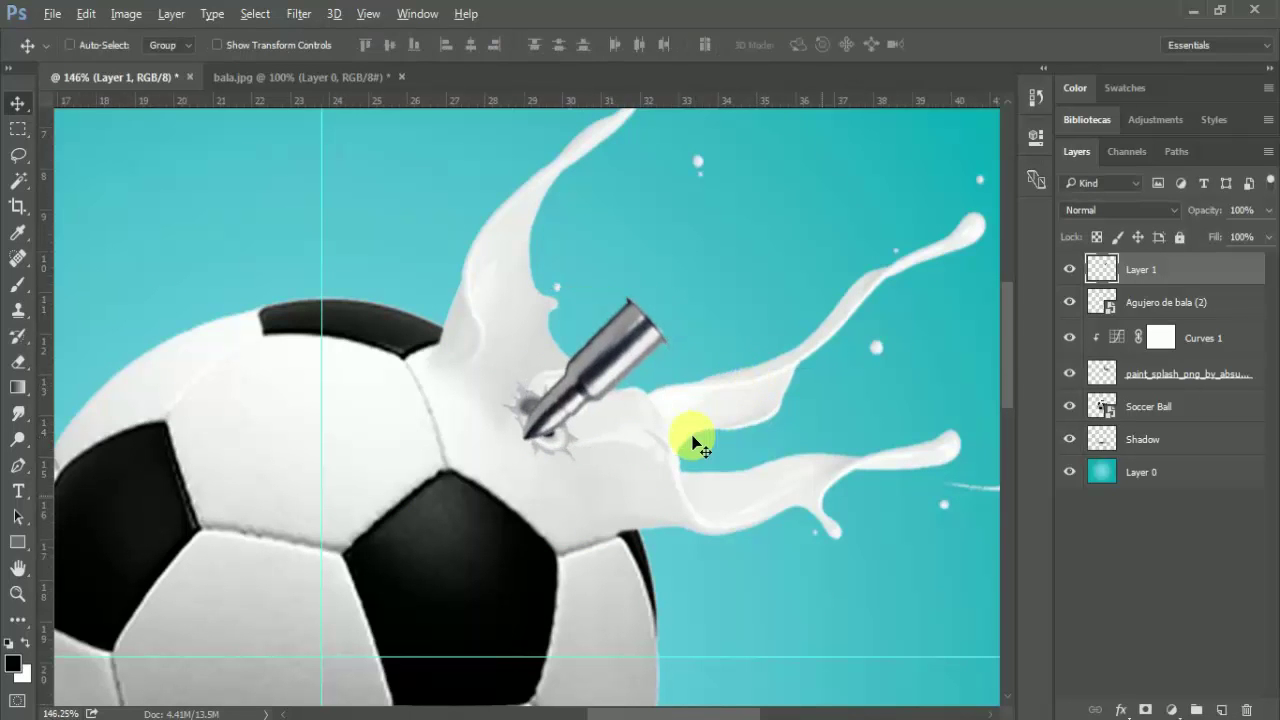
Step: Move the bullet up onto the hole, rotate it about -4°, and nudge it slightly down
{"action": "scroll", "coordinate": [694, 434], "scroll_direction": "down", "scroll_amount": 3}
{"action": "left_click_drag", "start_coordinate": [735, 408], "coordinate": [738, 396]}
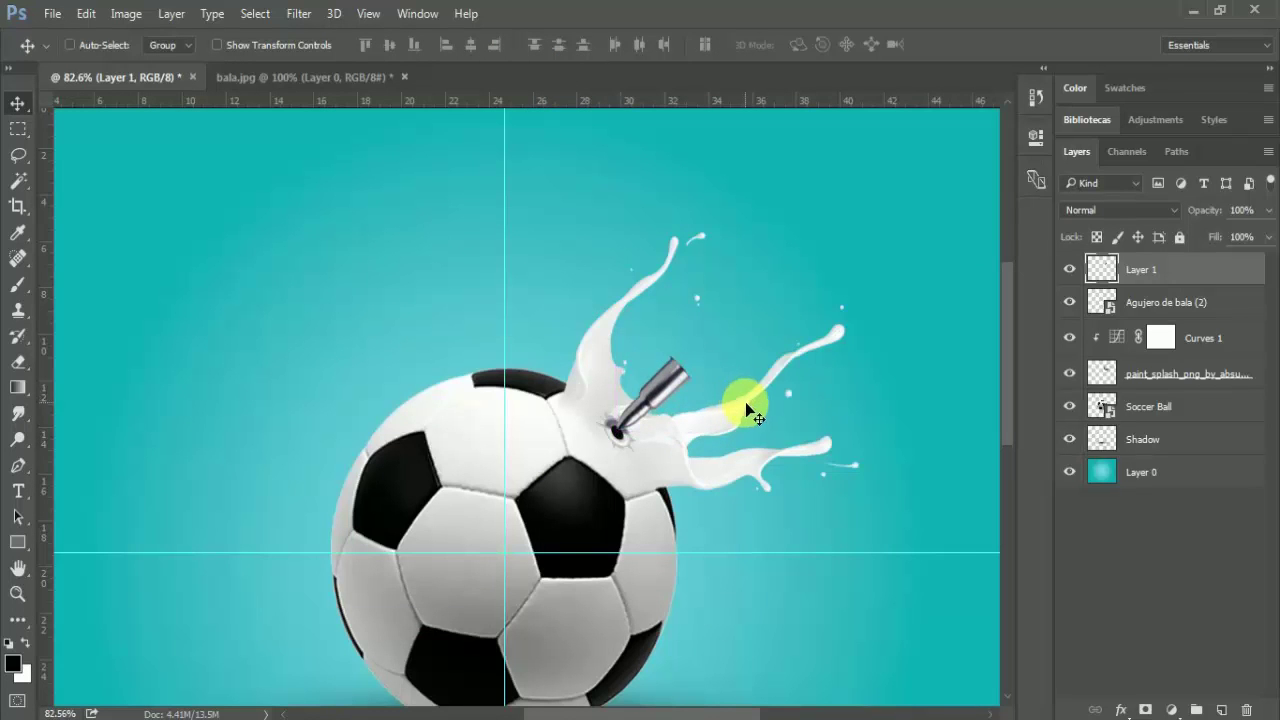
{"action": "key", "text": "ctrl+t"}
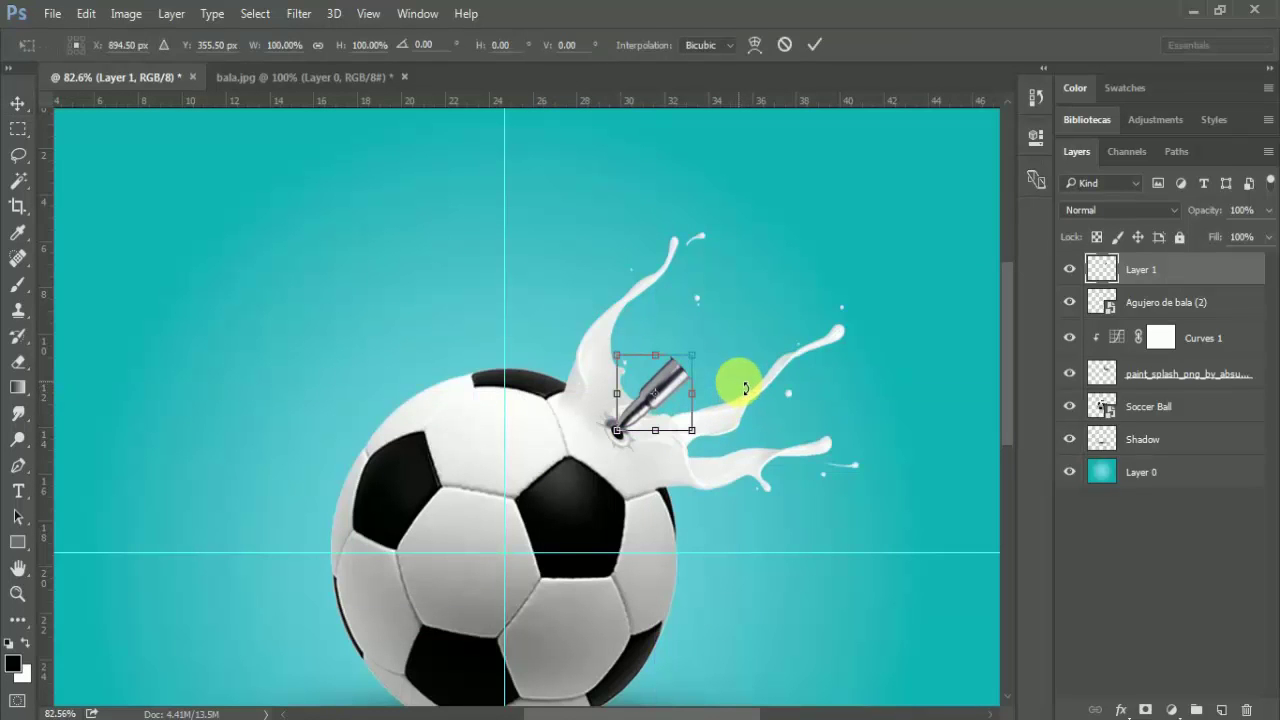
{"action": "left_click_drag", "start_coordinate": [745, 386], "coordinate": [742, 390]}
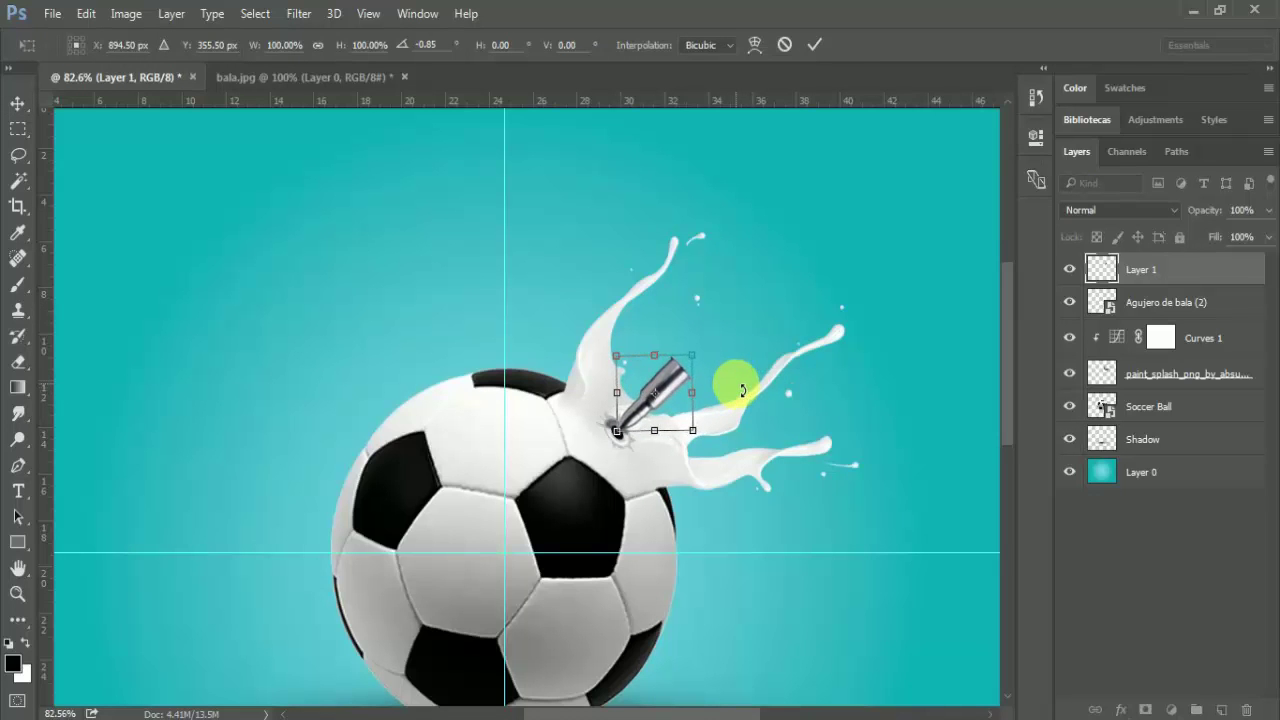
{"action": "key", "text": "Return"}
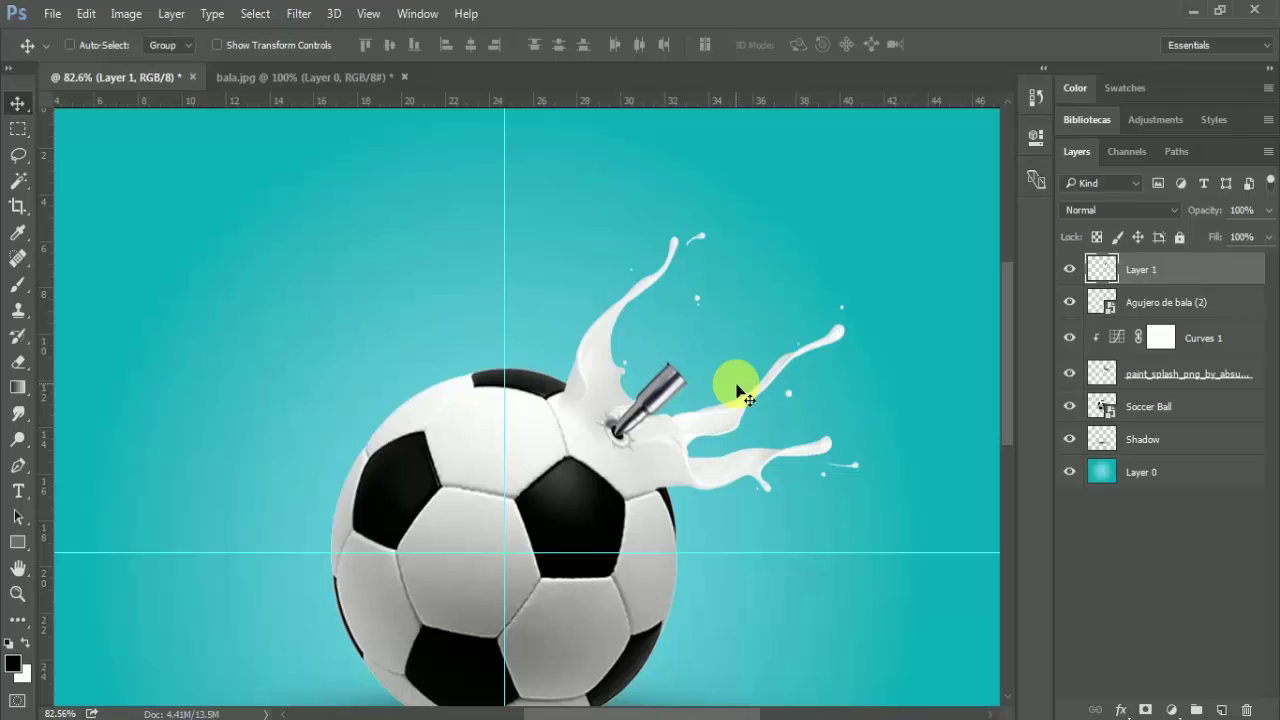
{"action": "key", "text": "Down"}
{"action": "key", "text": "Down"}
{"action": "key", "text": "Down"}
{"action": "key", "text": "Down"}
{"action": "key", "text": "Down"}
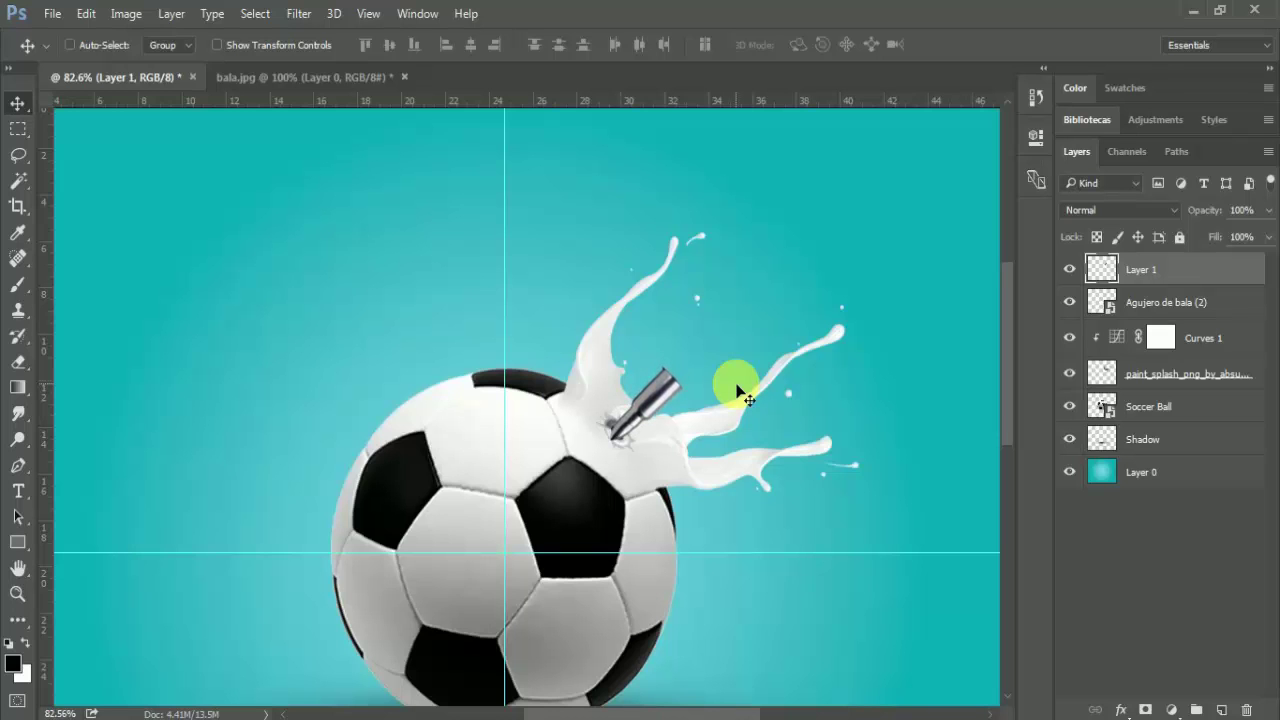
{"action": "key", "text": "Down"}
{"action": "key", "text": "Down"}
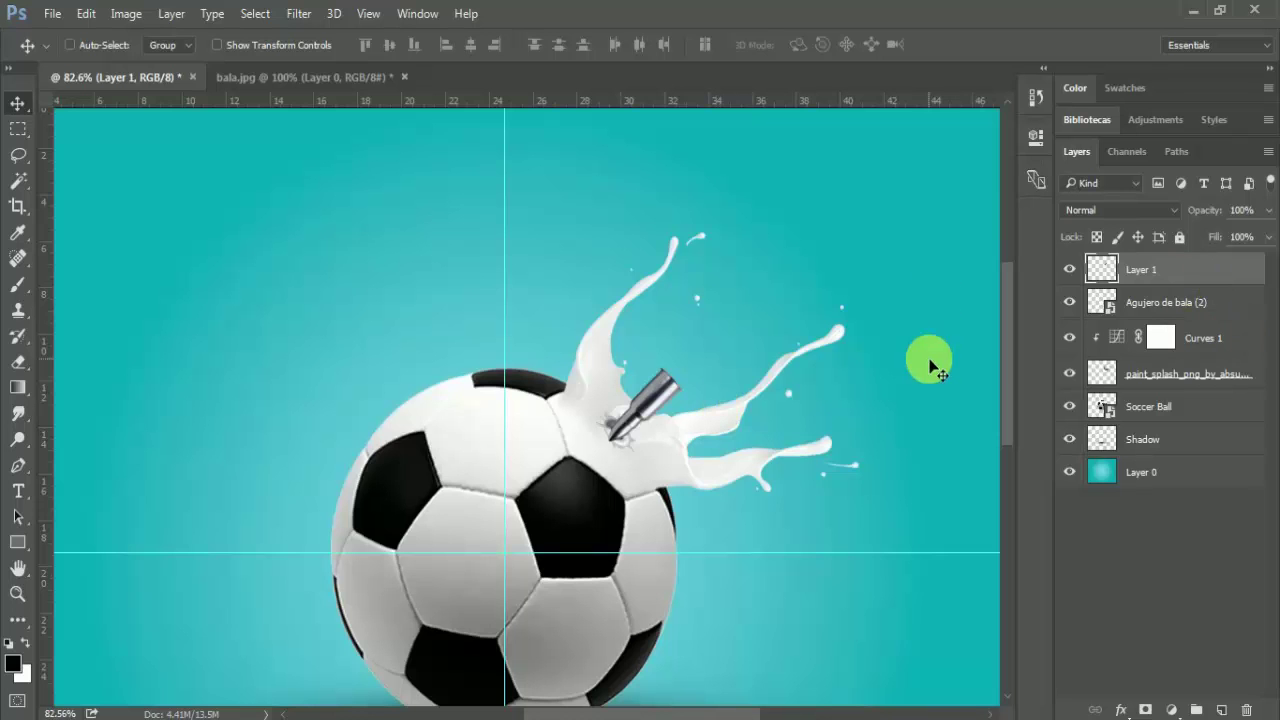
Step: Add a layer mask to Layer 1 and paint black over the bullet's tip to hide it
{"action": "left_click", "coordinate": [1145, 709]}
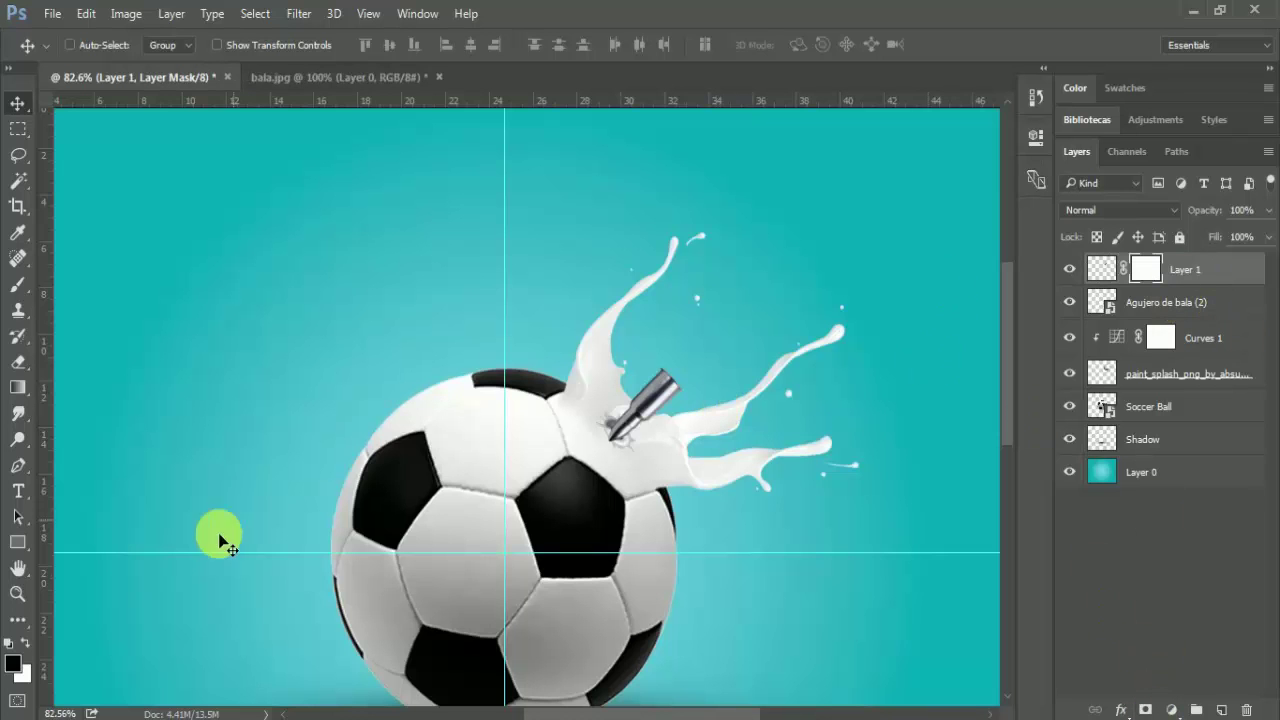
{"action": "left_click", "coordinate": [17, 285]}
{"action": "scroll", "coordinate": [645, 453], "scroll_direction": "up", "scroll_amount": 3}
{"action": "scroll", "coordinate": [628, 430], "scroll_direction": "up", "scroll_amount": 3}
{"action": "scroll", "coordinate": [608, 457], "scroll_direction": "up", "scroll_amount": 2}
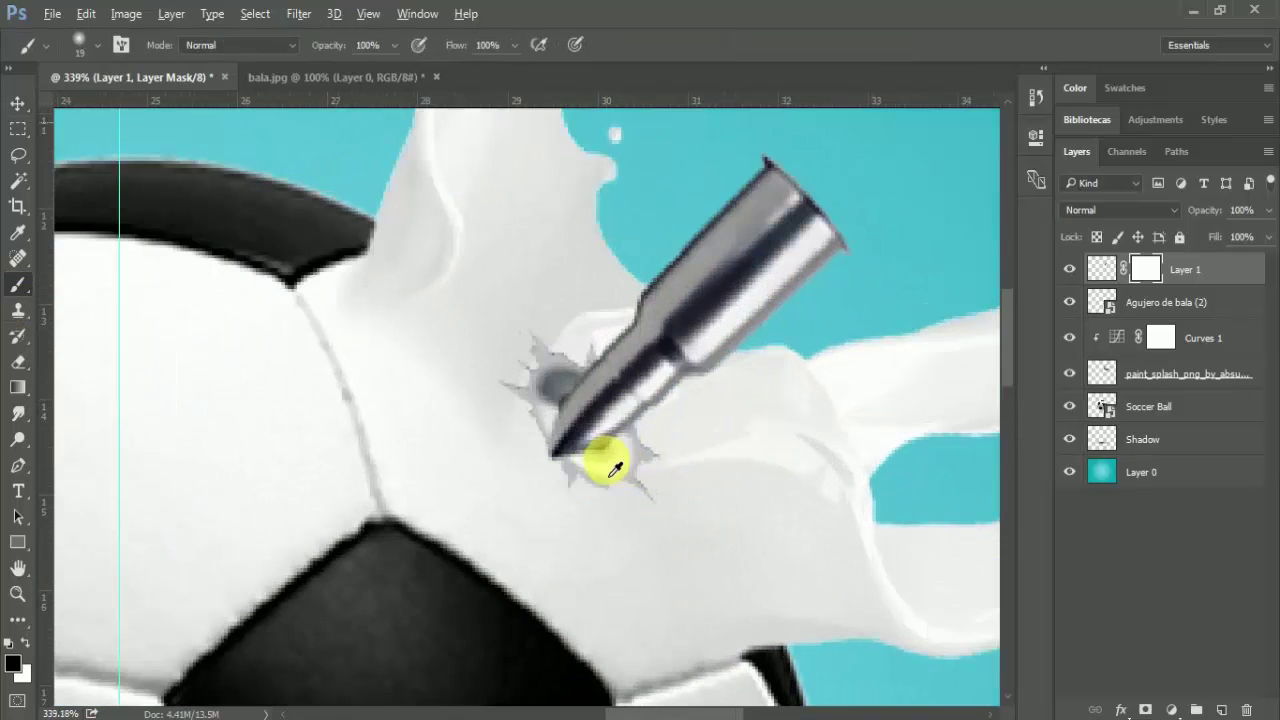
{"action": "mouse_move", "coordinate": [571, 502]}
{"action": "left_mouse_down"}
{"action": "mouse_move", "coordinate": [596, 514]}
{"action": "mouse_move", "coordinate": [565, 488]}
{"action": "left_mouse_up"}
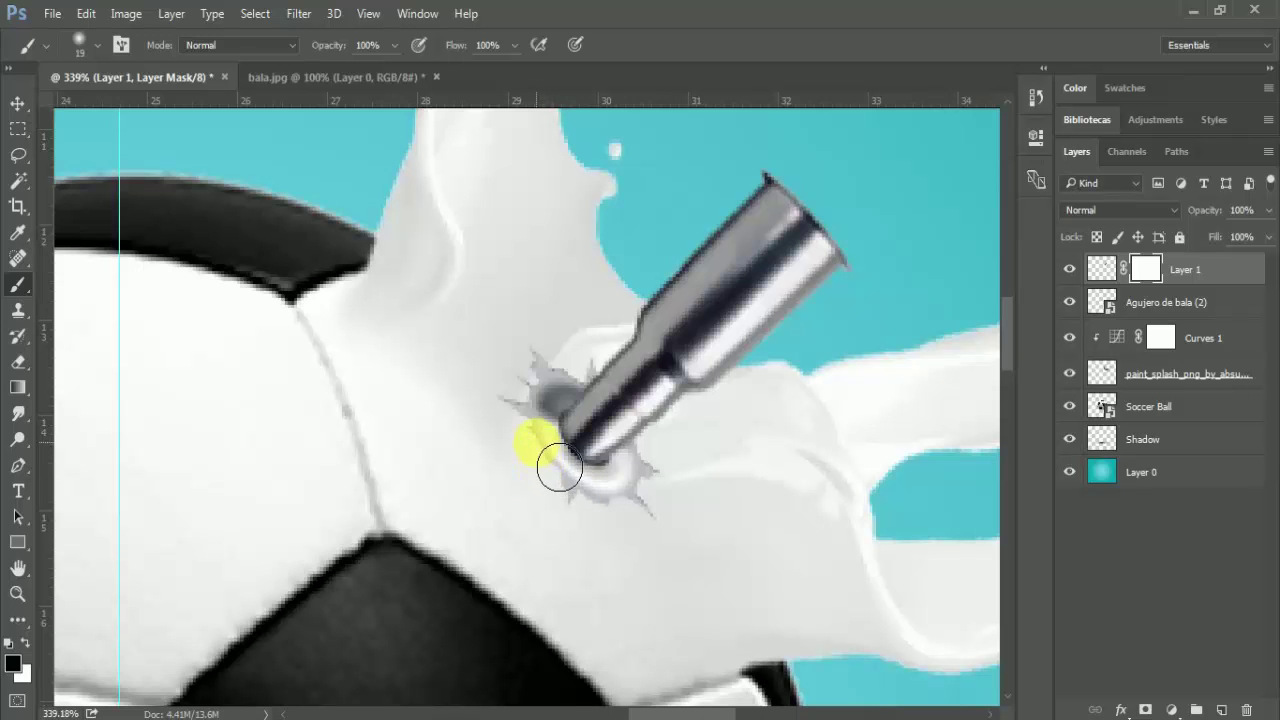
{"action": "scroll", "coordinate": [516, 470], "scroll_direction": "down", "scroll_amount": 5}
{"action": "scroll", "coordinate": [516, 466], "scroll_direction": "down", "scroll_amount": 3}
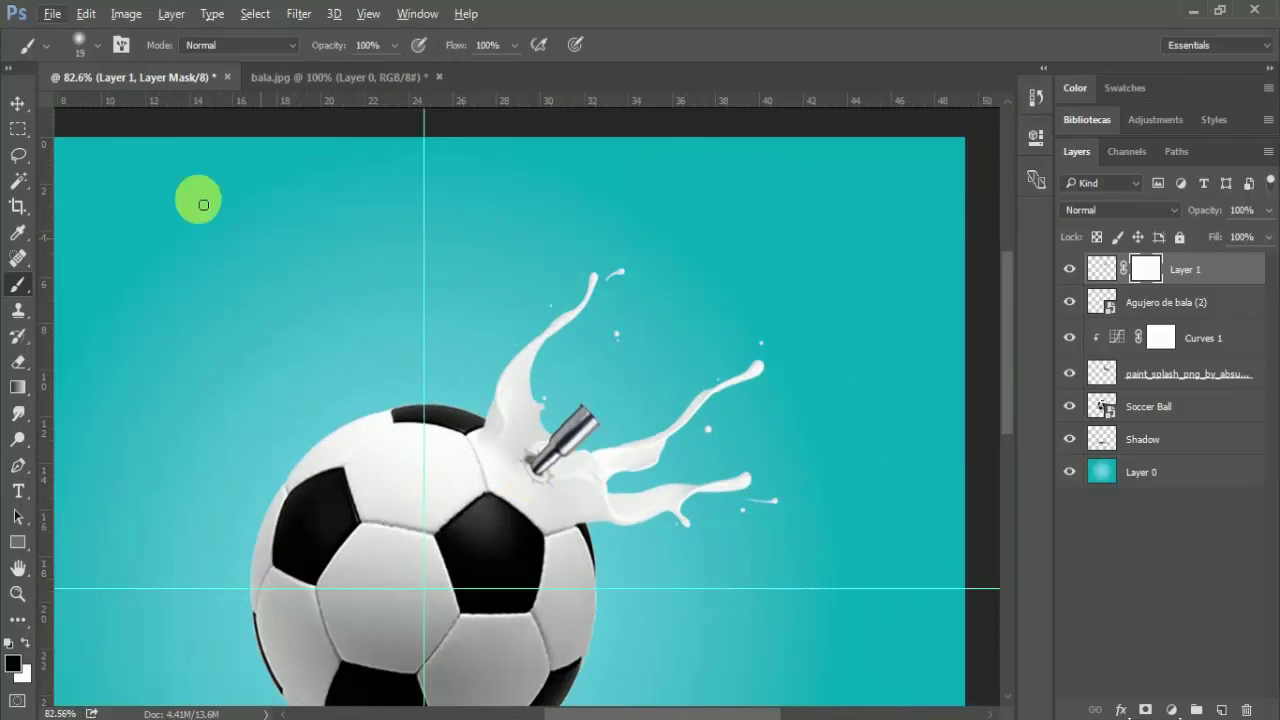
{"action": "left_click", "coordinate": [18, 104]}
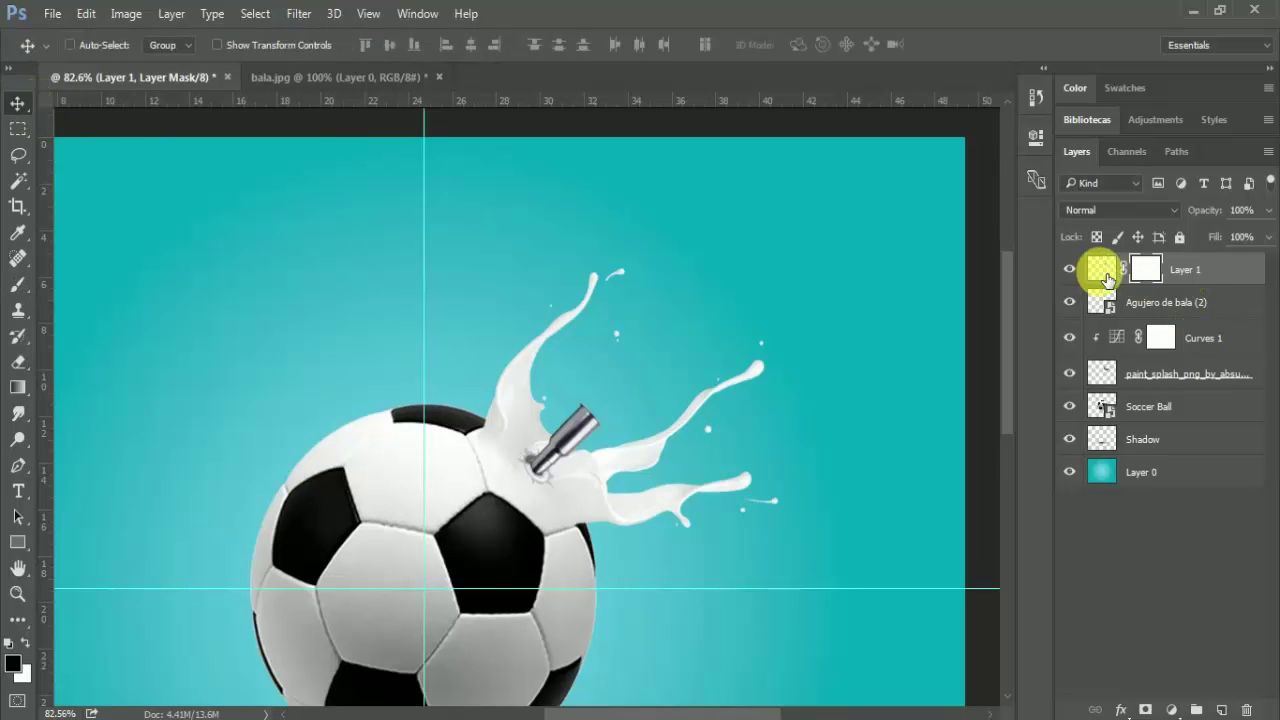
Step: Duplicate the bullet layer, delete the copy's layer mask, and place it below Layer 1
{"action": "left_click", "coordinate": [1102, 270]}
{"action": "key", "text": "ctrl+j"}
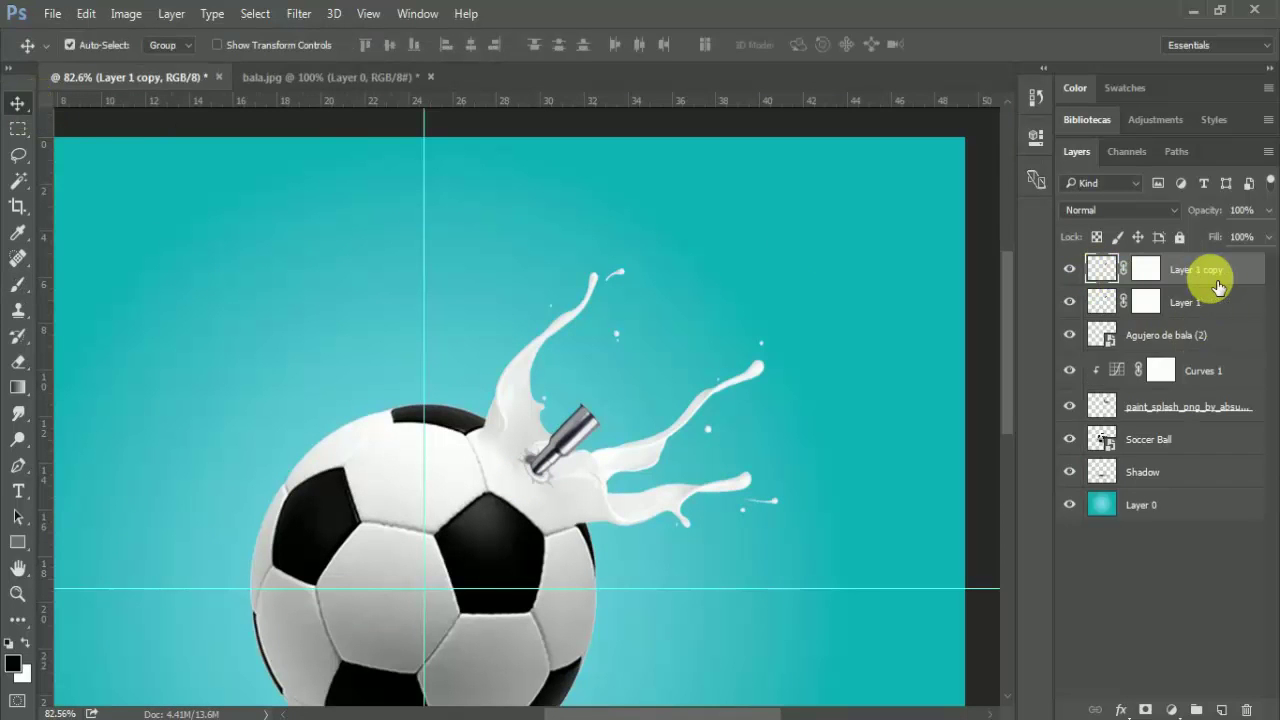
{"action": "right_click", "coordinate": [1162, 278]}
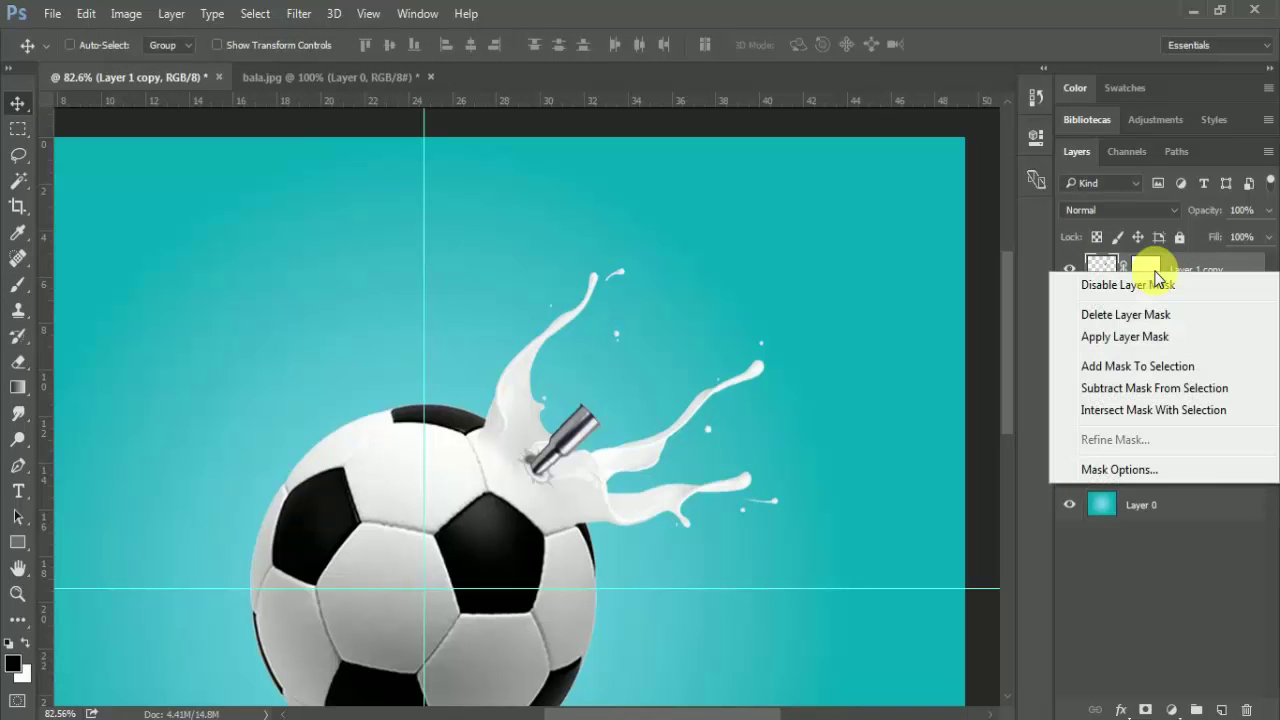
{"action": "left_click", "coordinate": [1153, 316]}
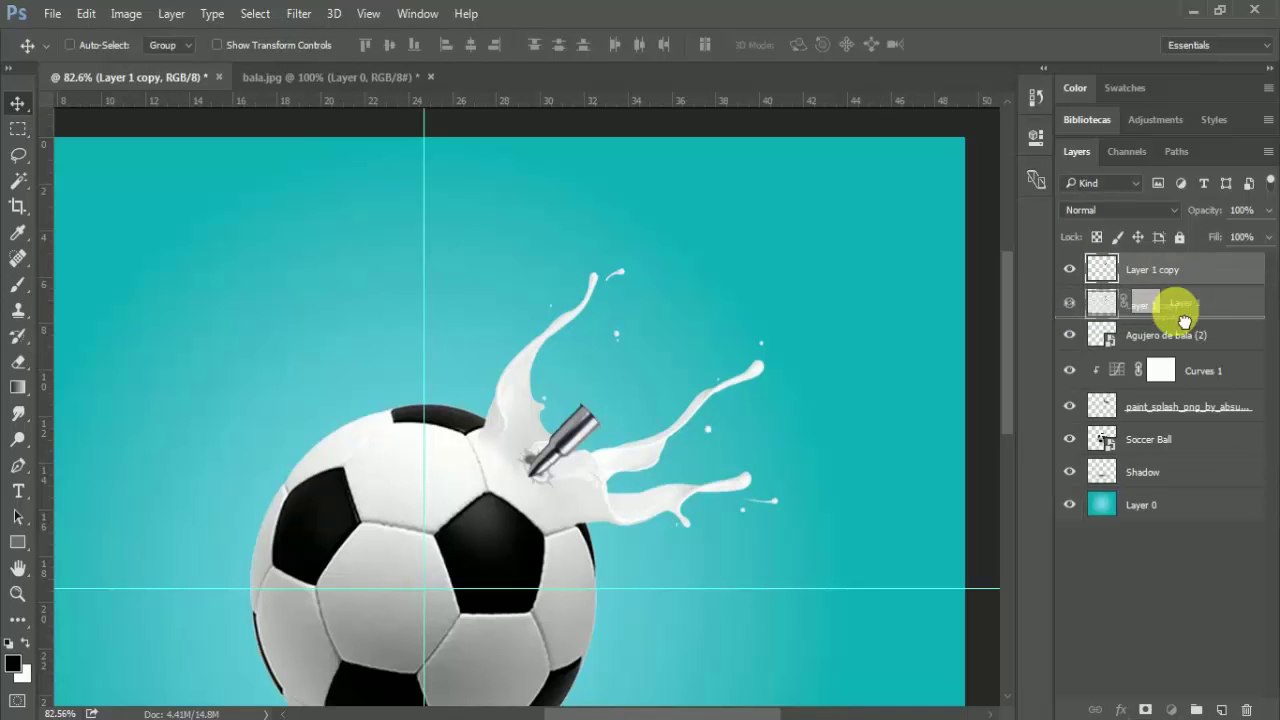
{"action": "left_click_drag", "start_coordinate": [1177, 268], "coordinate": [1171, 309]}
Step: Shift the bullet copy up-right behind the original and lower its opacity to 68%
{"action": "mouse_move", "coordinate": [580, 447]}
{"action": "left_mouse_down"}
{"action": "mouse_move", "coordinate": [641, 401]}
{"action": "mouse_move", "coordinate": [589, 447]}
{"action": "left_mouse_up"}
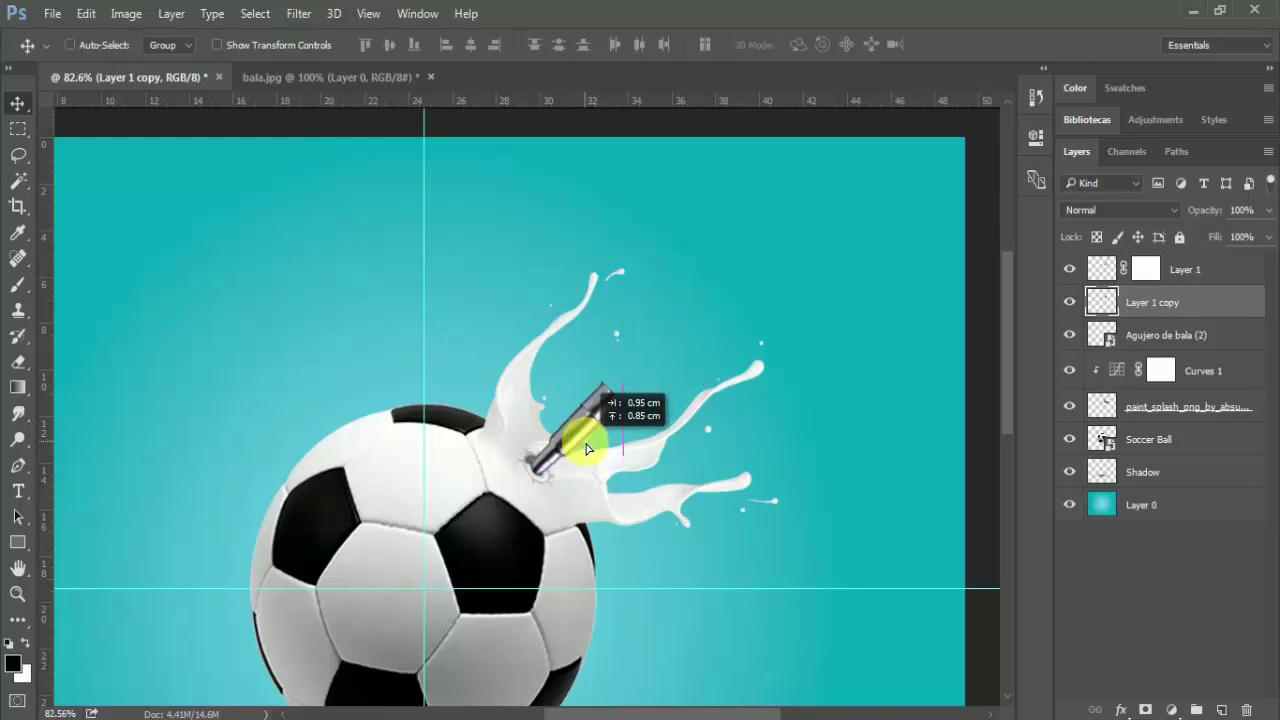
{"action": "left_click_drag", "start_coordinate": [589, 447], "coordinate": [594, 446]}
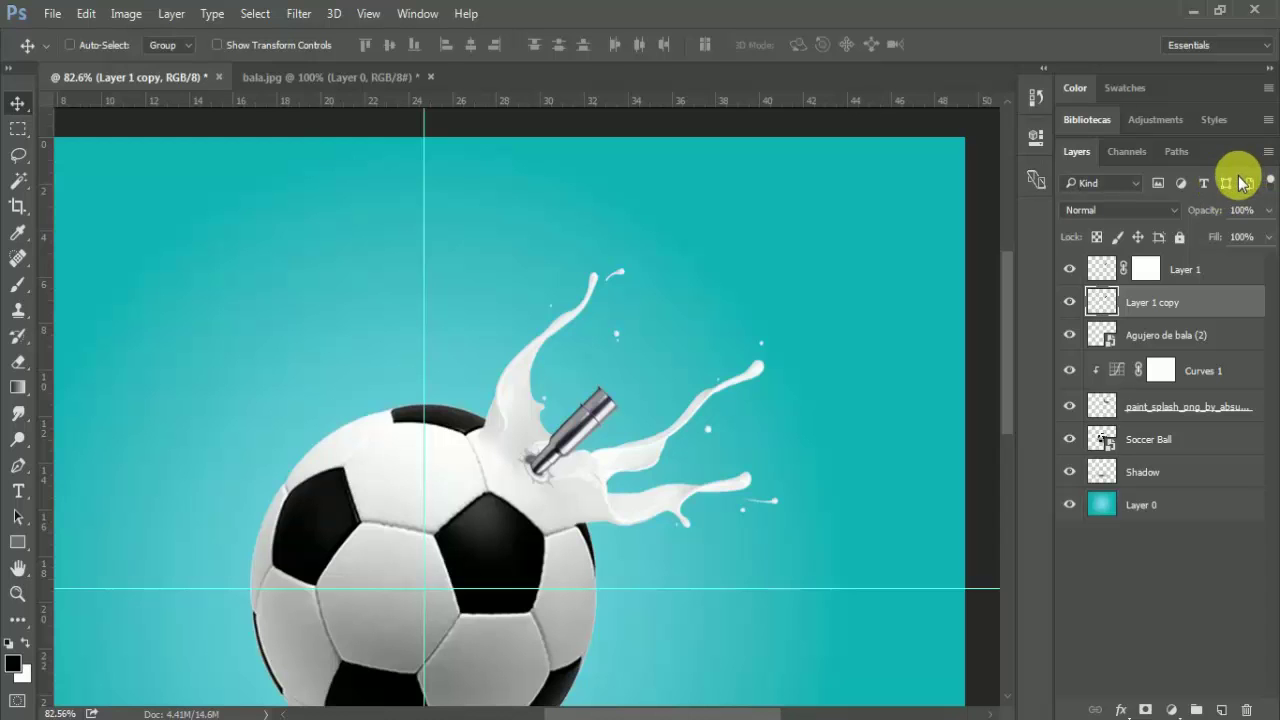
{"action": "left_click_drag", "start_coordinate": [1217, 211], "coordinate": [1193, 216]}
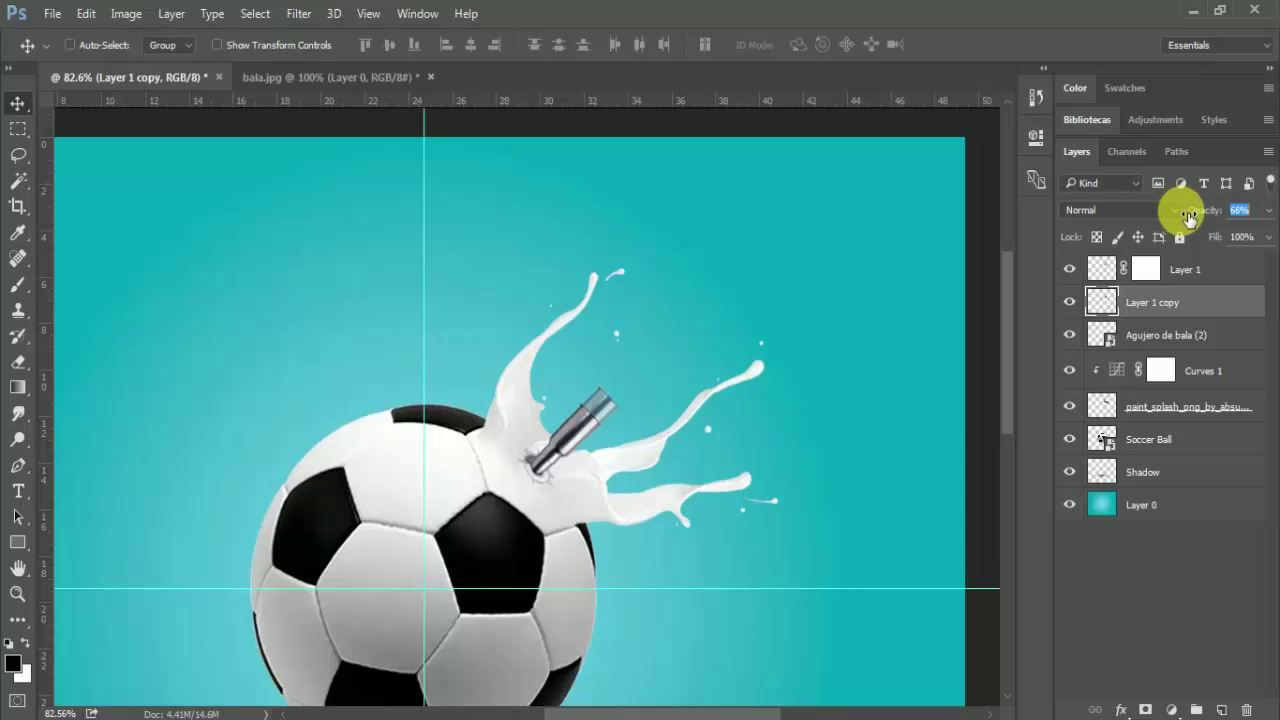
{"action": "left_click", "coordinate": [1158, 338]}
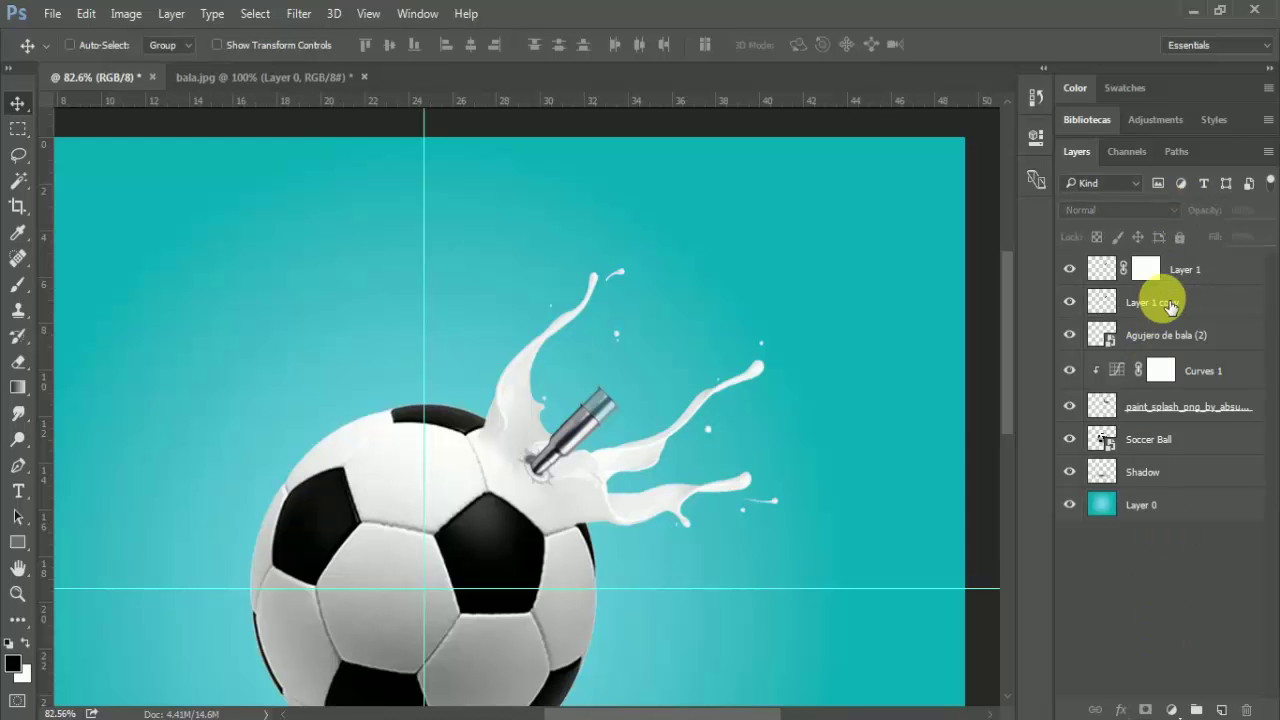
{"action": "left_click", "coordinate": [1160, 302]}
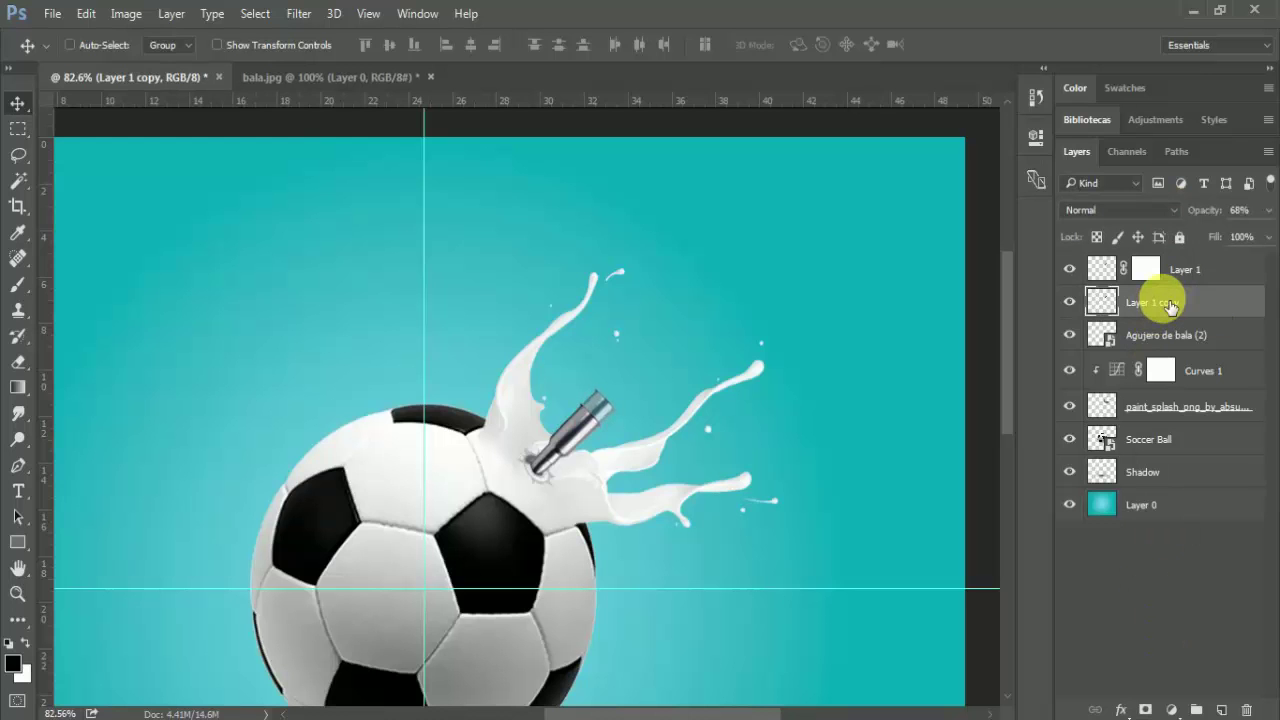
Step: Add a second bullet copy below the first, further up-right, at 45% opacity
{"action": "key", "text": "ctrl+j"}
{"action": "left_click_drag", "start_coordinate": [1223, 309], "coordinate": [1200, 340]}
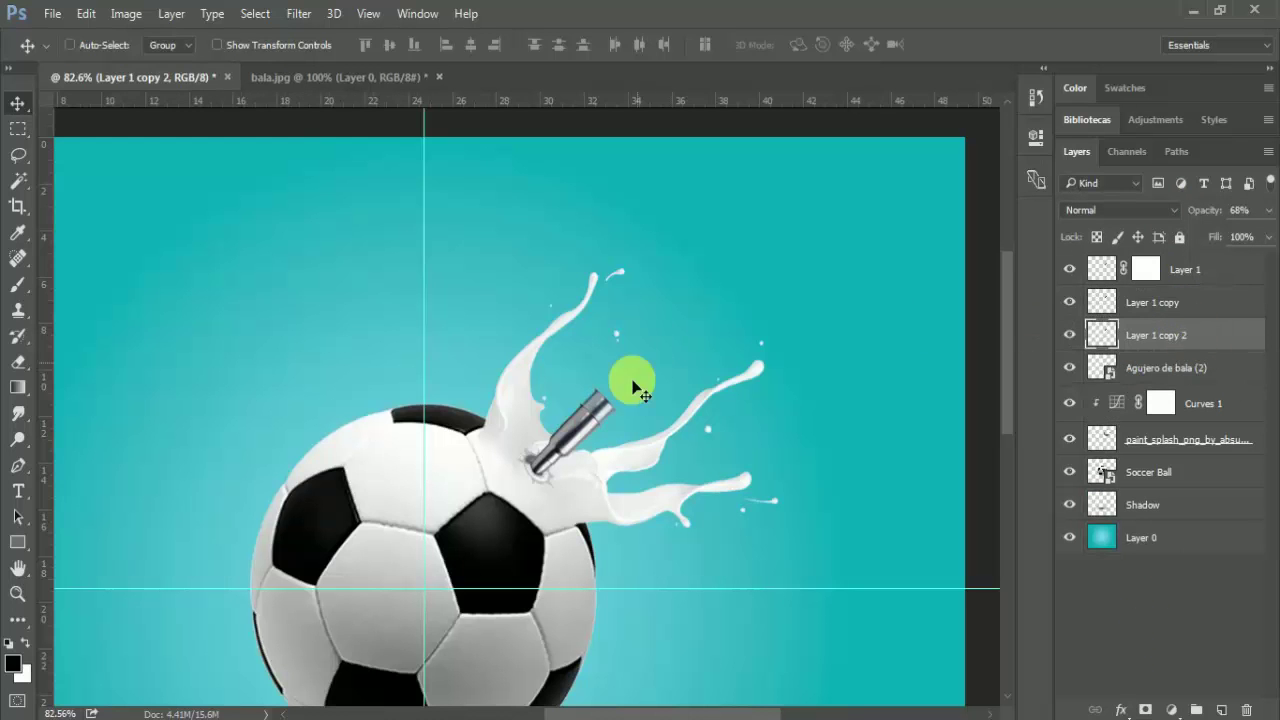
{"action": "left_click_drag", "start_coordinate": [625, 417], "coordinate": [640, 402]}
{"action": "left_click_drag", "start_coordinate": [1212, 218], "coordinate": [1204, 219]}
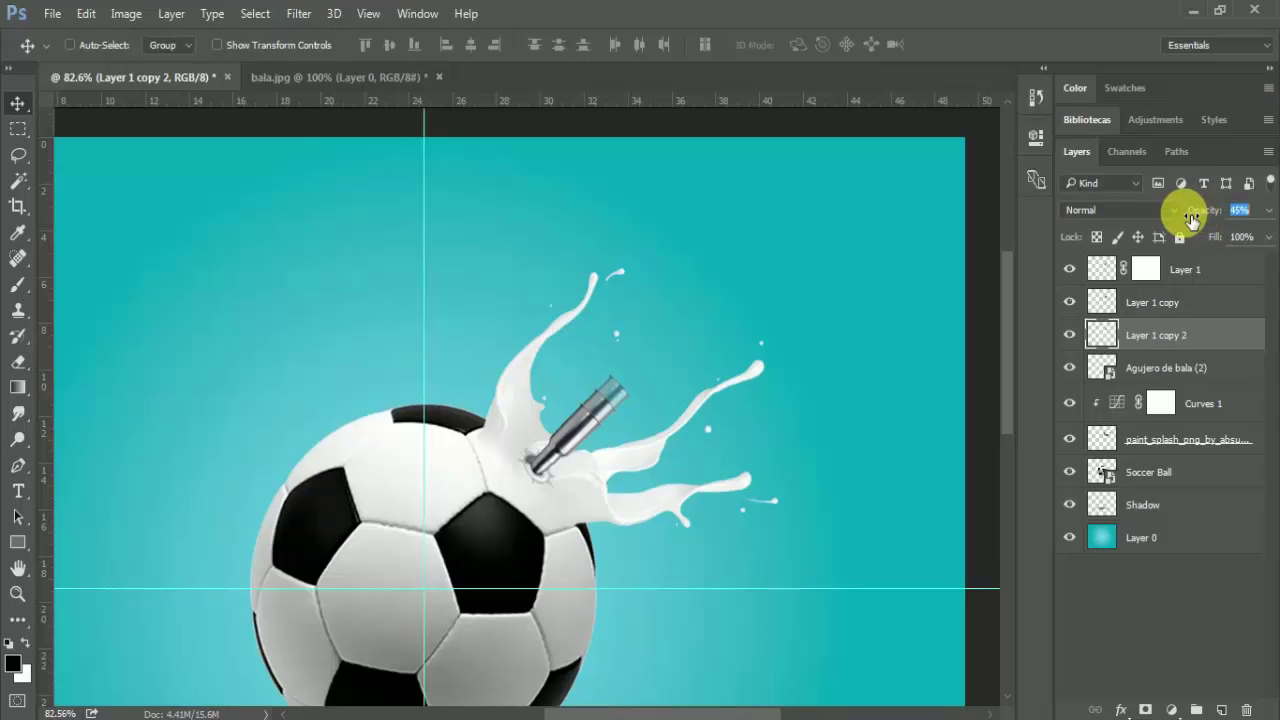
Step: Set the first trail copy to 64% opacity and compare both trail copies' opacities
{"action": "left_click", "coordinate": [1170, 302]}
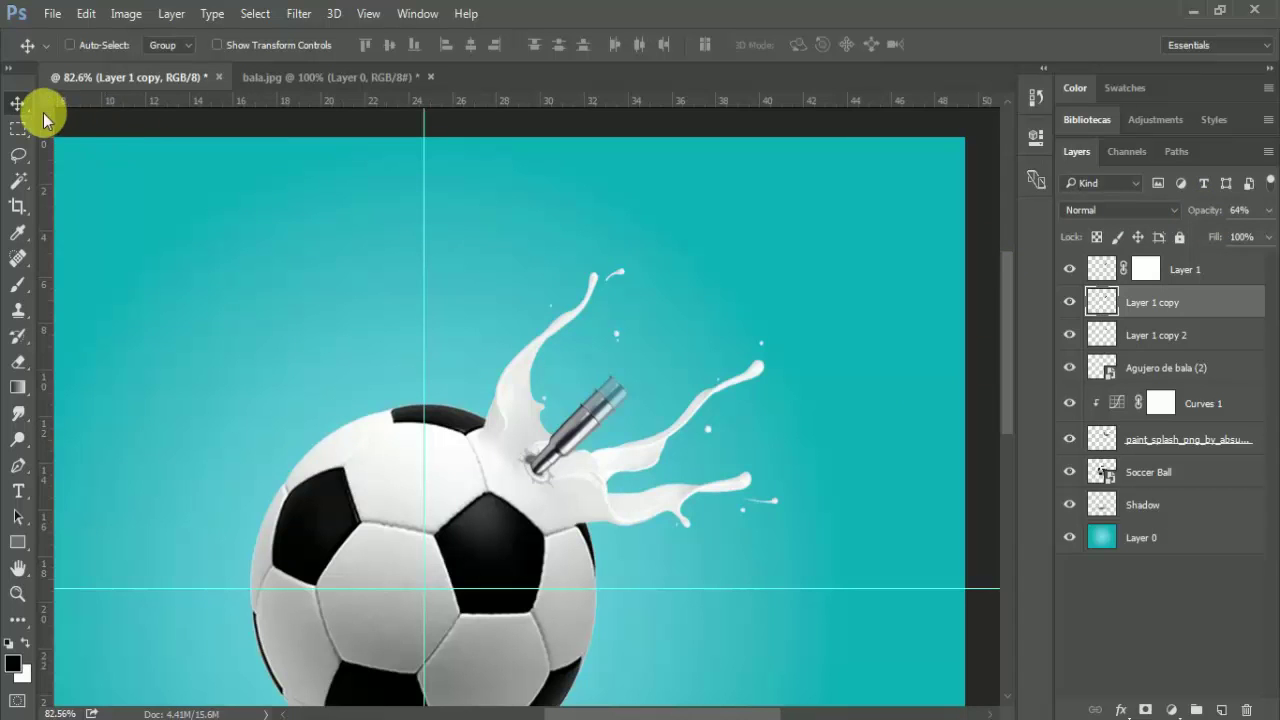
{"action": "scroll", "coordinate": [460, 372], "scroll_direction": "down", "scroll_amount": 3}
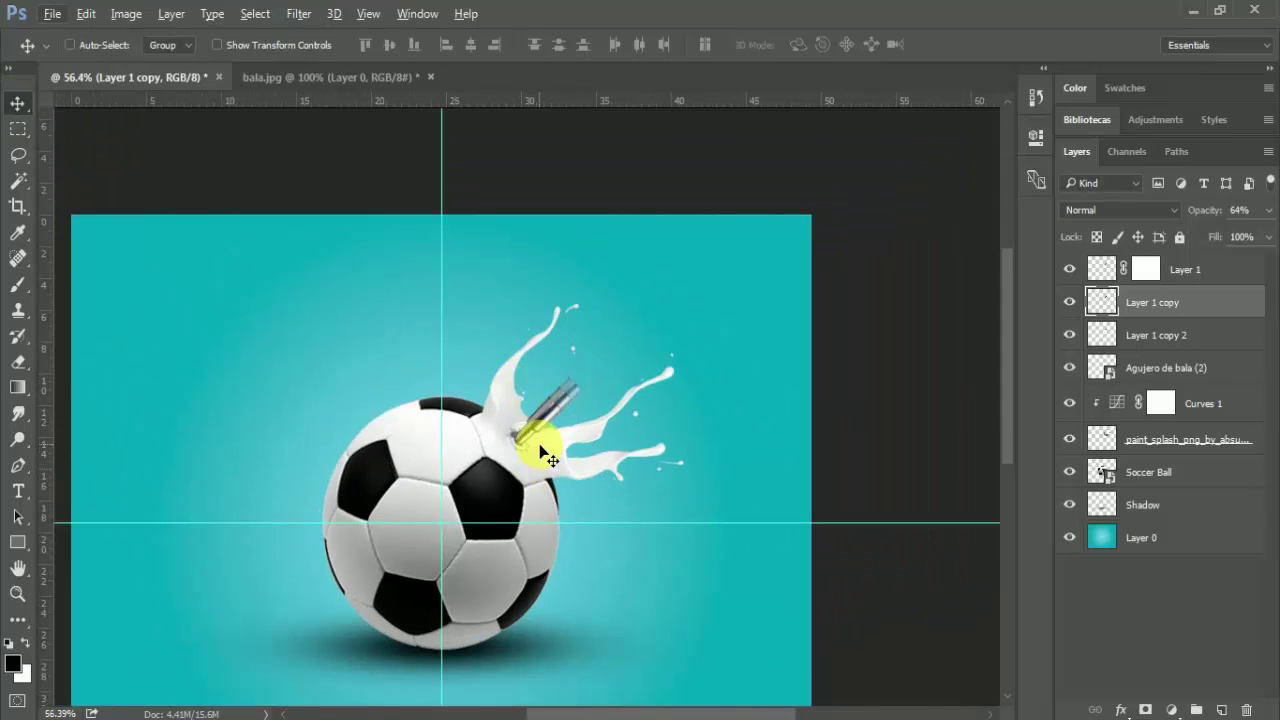
{"action": "scroll", "coordinate": [540, 445], "scroll_direction": "up", "scroll_amount": 3}
{"action": "left_click", "coordinate": [1200, 337]}
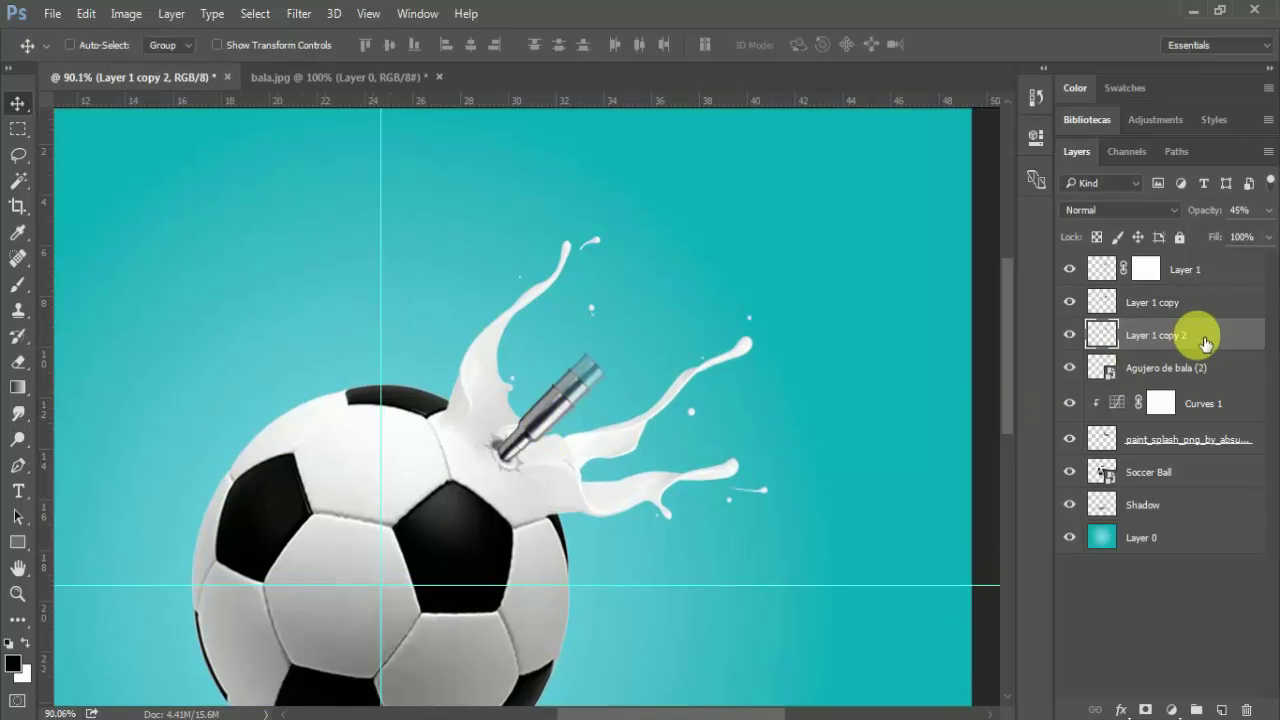
{"action": "left_click", "coordinate": [1203, 317]}
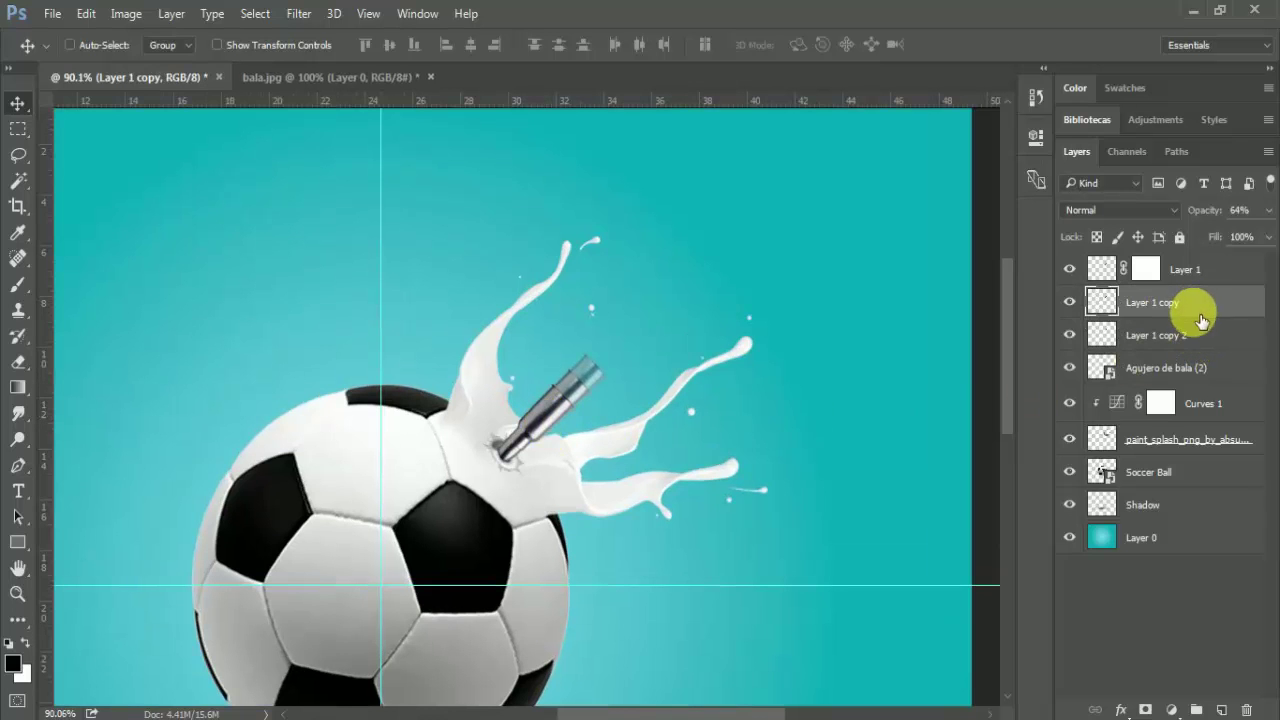
{"action": "left_click", "coordinate": [1195, 337]}
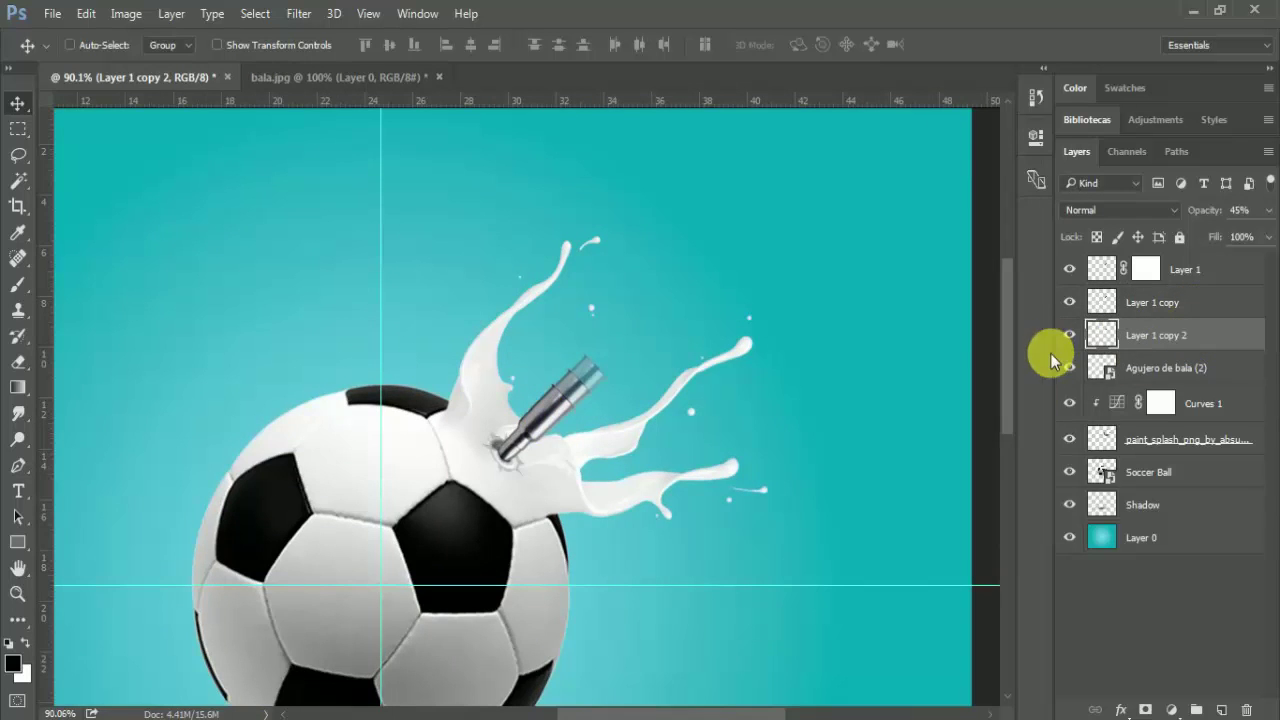
{"action": "left_click", "coordinate": [1160, 306]}
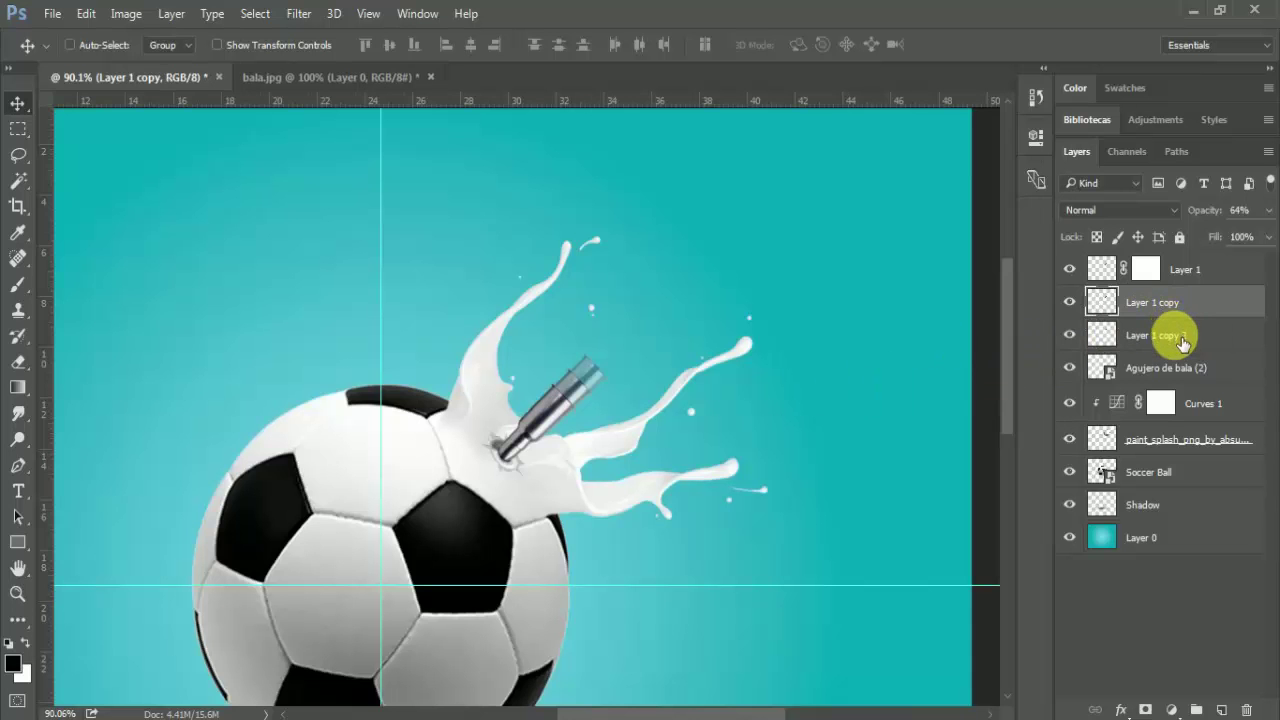
{"action": "left_click", "coordinate": [1130, 335]}
{"action": "scroll", "coordinate": [323, 471], "scroll_direction": "down", "scroll_amount": 2}
{"action": "scroll", "coordinate": [355, 485], "scroll_direction": "down", "scroll_amount": 1}
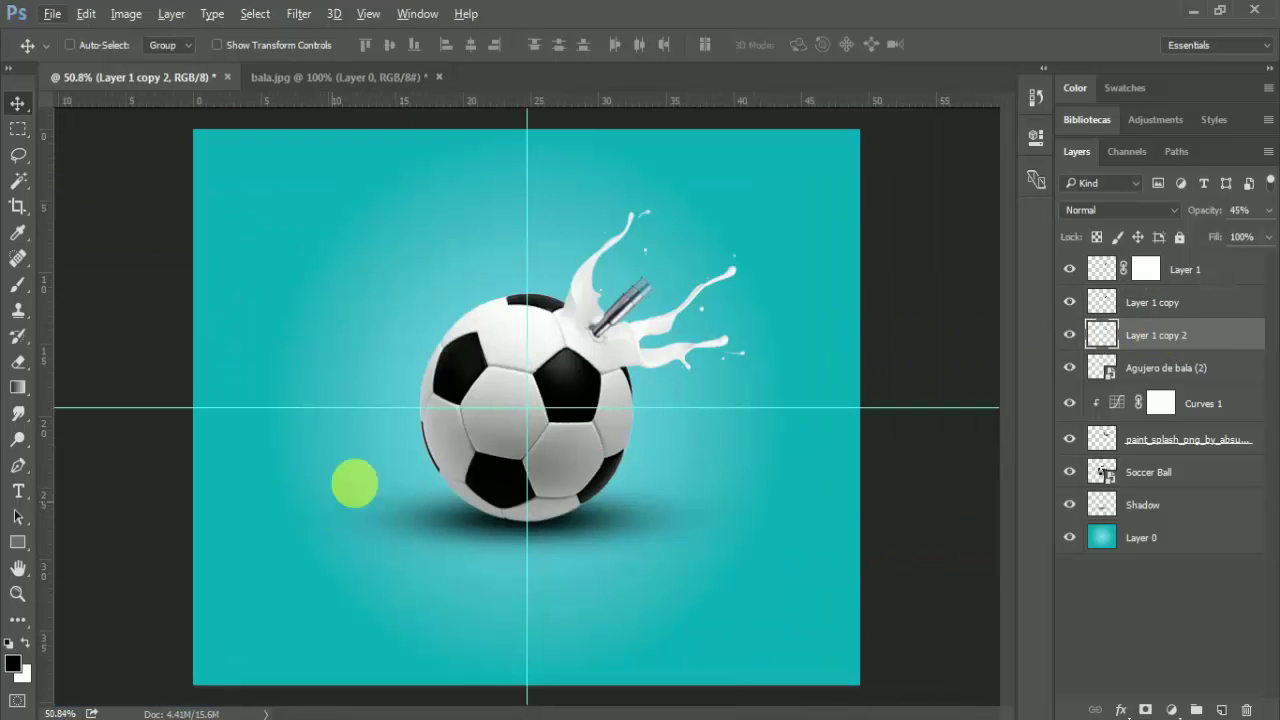
{"action": "scroll", "coordinate": [443, 375], "scroll_direction": "up", "scroll_amount": 1}
{"action": "scroll", "coordinate": [612, 355], "scroll_direction": "up", "scroll_amount": 1}
Step: Group every layer except Layer 0 into a group named 'Soccer Ball'
{"action": "left_click", "coordinate": [1218, 606]}
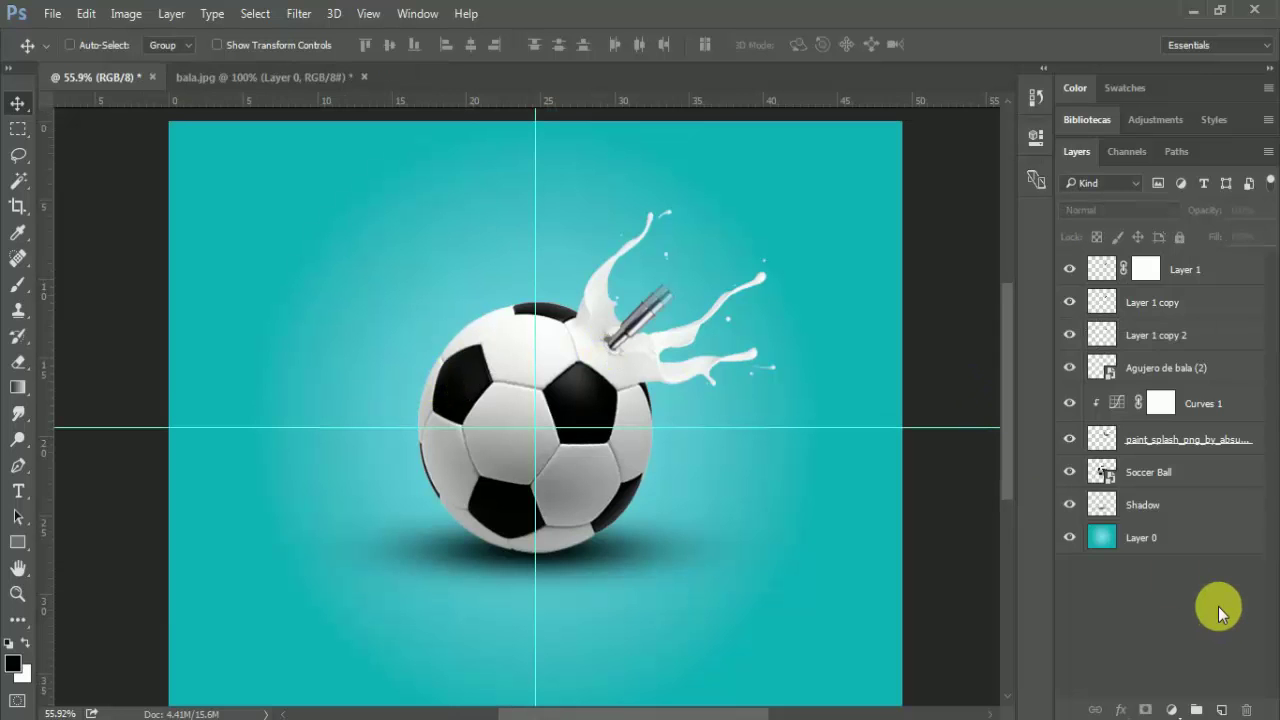
{"action": "key", "text": "ctrl+alt+a"}
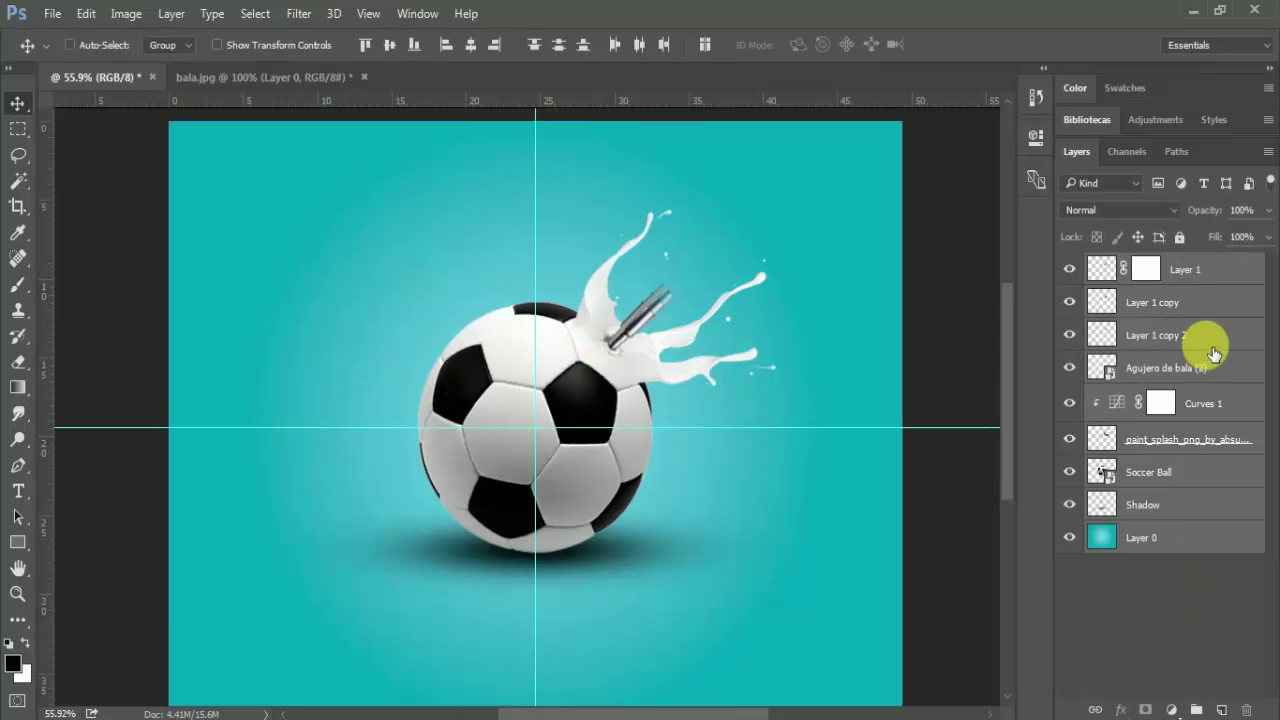
{"action": "left_click", "coordinate": [1125, 537], "text": "ctrl"}
{"action": "key", "text": "ctrl+g"}
{"action": "double_click", "coordinate": [1140, 264]}
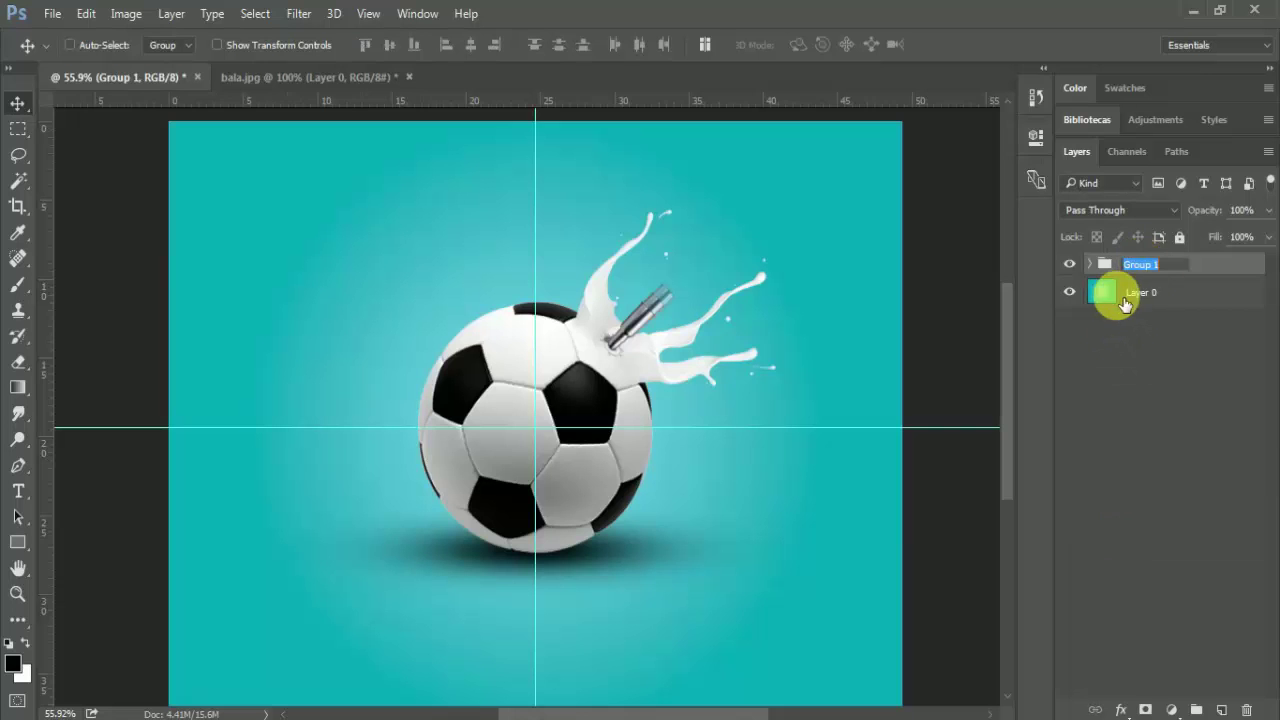
{"action": "type", "text": "Soccer Ba"}
{"action": "type", "text": " Ball"}
{"action": "key", "text": "Return"}
Step: Move the Soccer Ball group slightly lower on the canvas and hide the guides
{"action": "key", "text": "ctrl+t"}
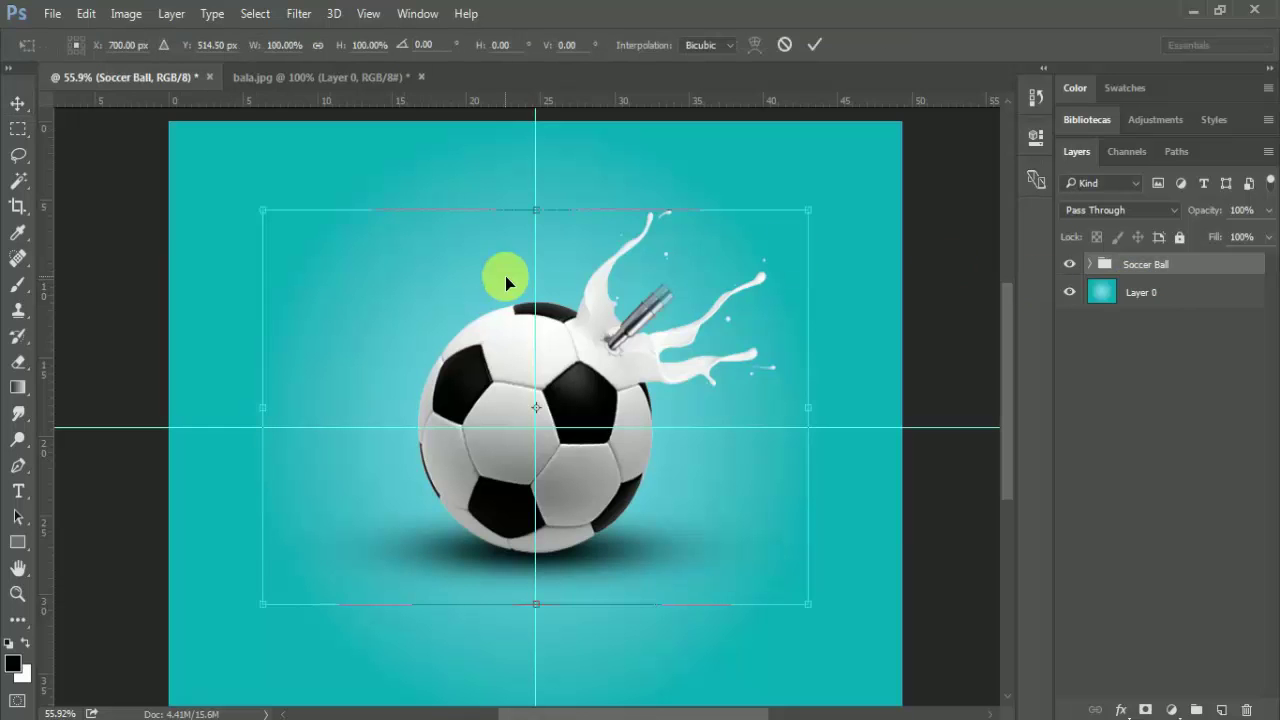
{"action": "scroll", "coordinate": [476, 421], "scroll_direction": "down", "scroll_amount": 2}
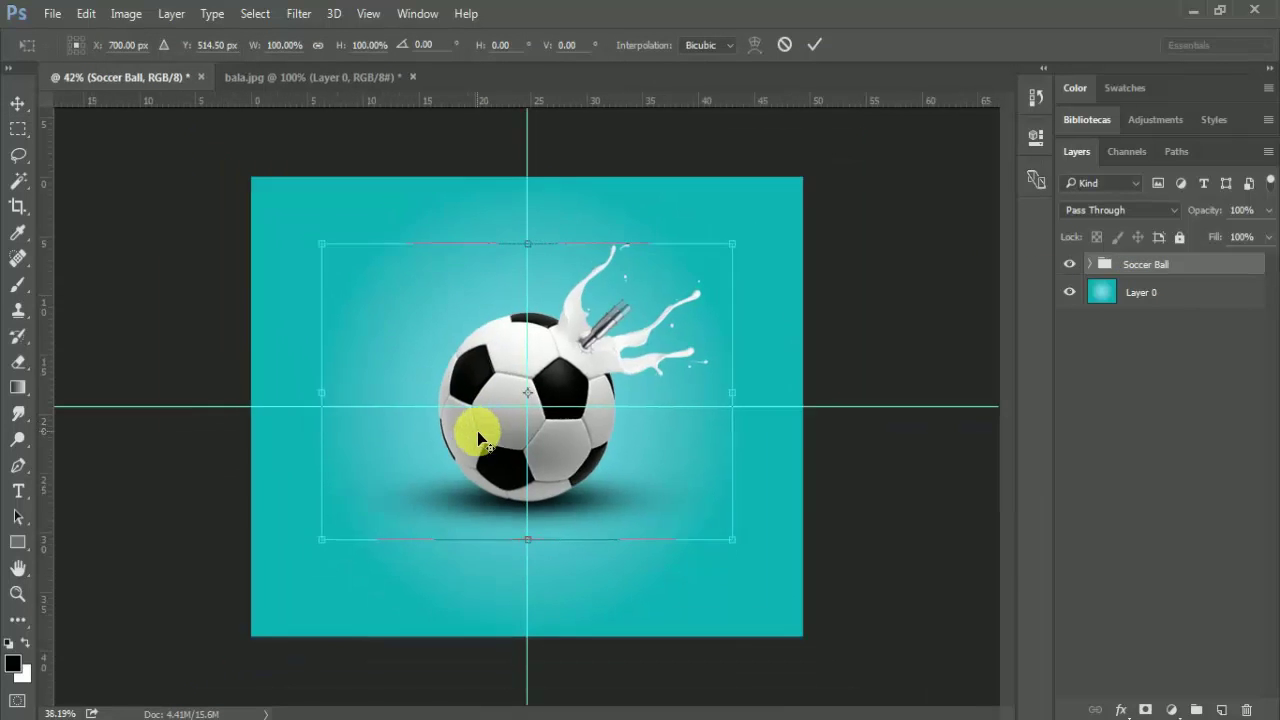
{"action": "scroll", "coordinate": [476, 421], "scroll_direction": "down", "scroll_amount": 1}
{"action": "left_click_drag", "start_coordinate": [593, 457], "coordinate": [595, 476]}
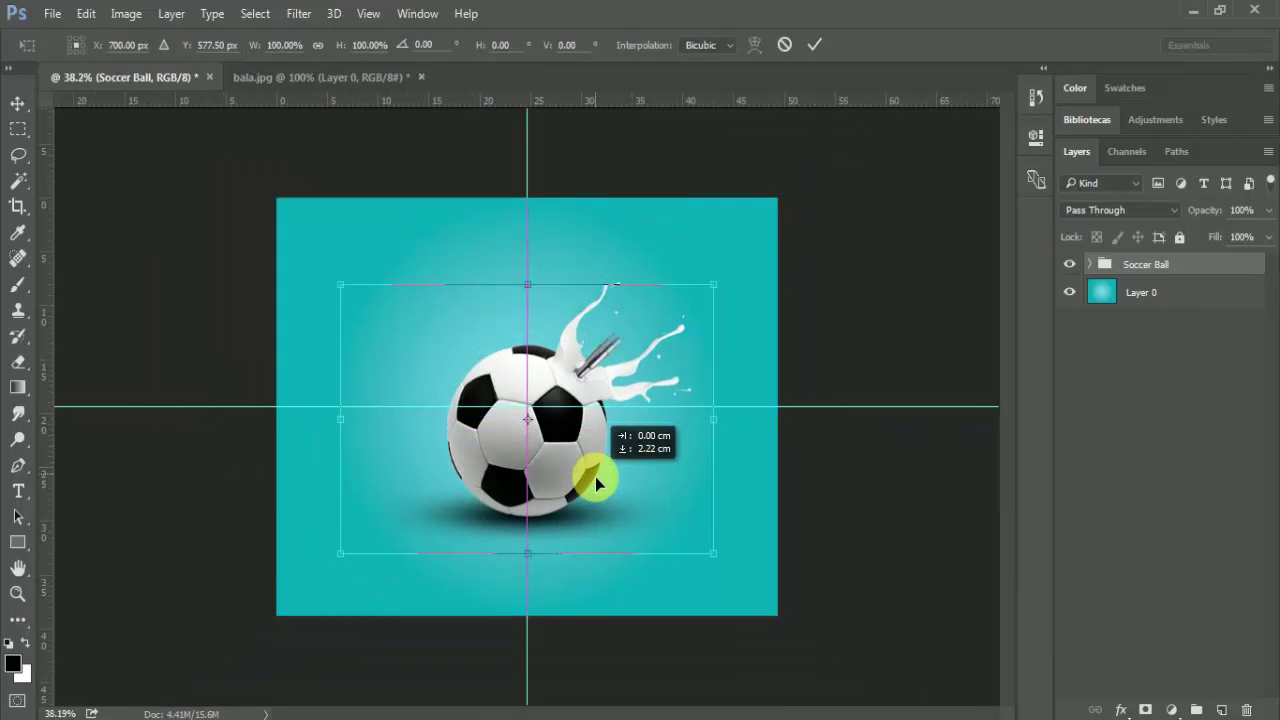
{"action": "left_click", "coordinate": [816, 46]}
{"action": "key", "text": "ctrl+semicolon"}
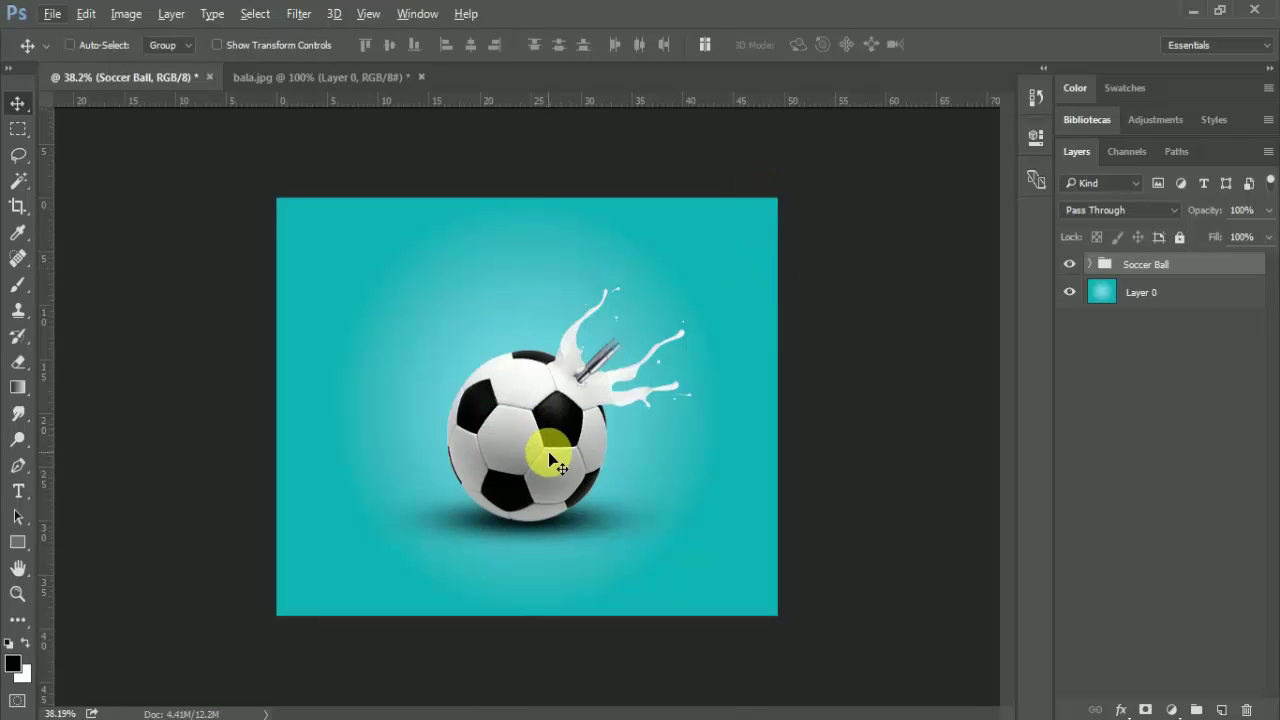
{"action": "left_click_drag", "start_coordinate": [549, 460], "coordinate": [549, 466]}
{"action": "scroll", "coordinate": [549, 463], "scroll_direction": "up", "scroll_amount": 2}
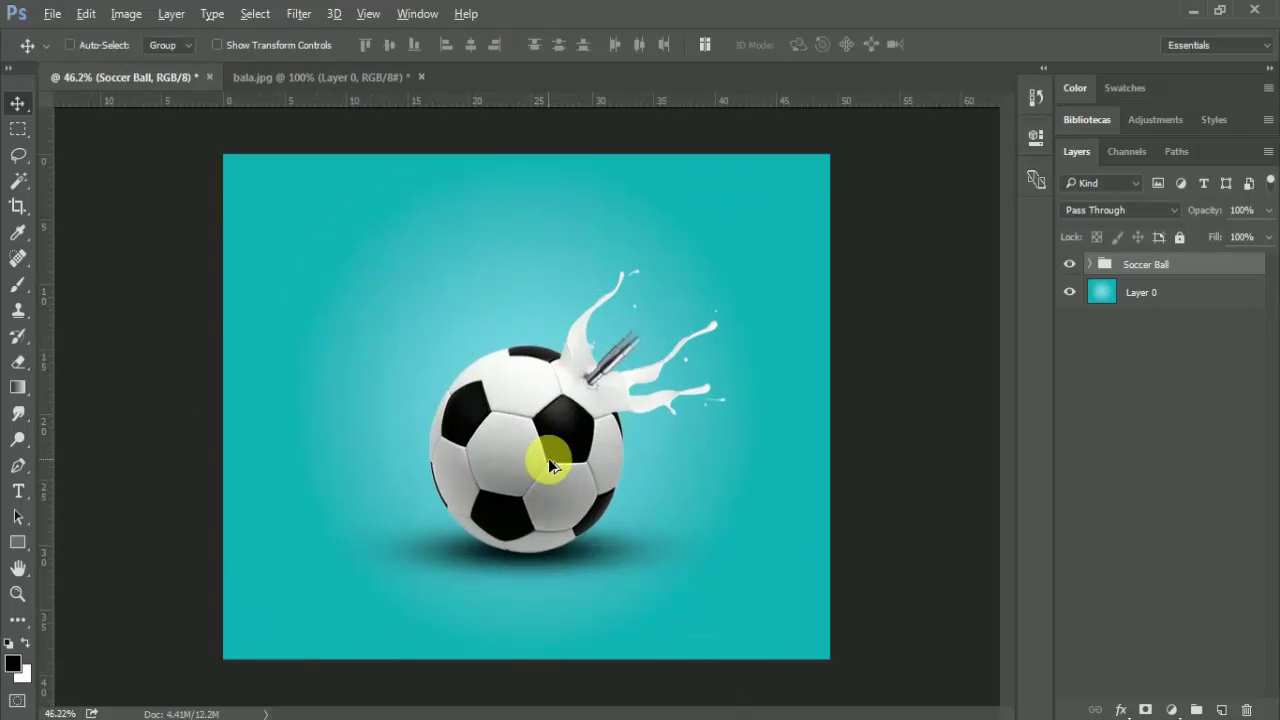